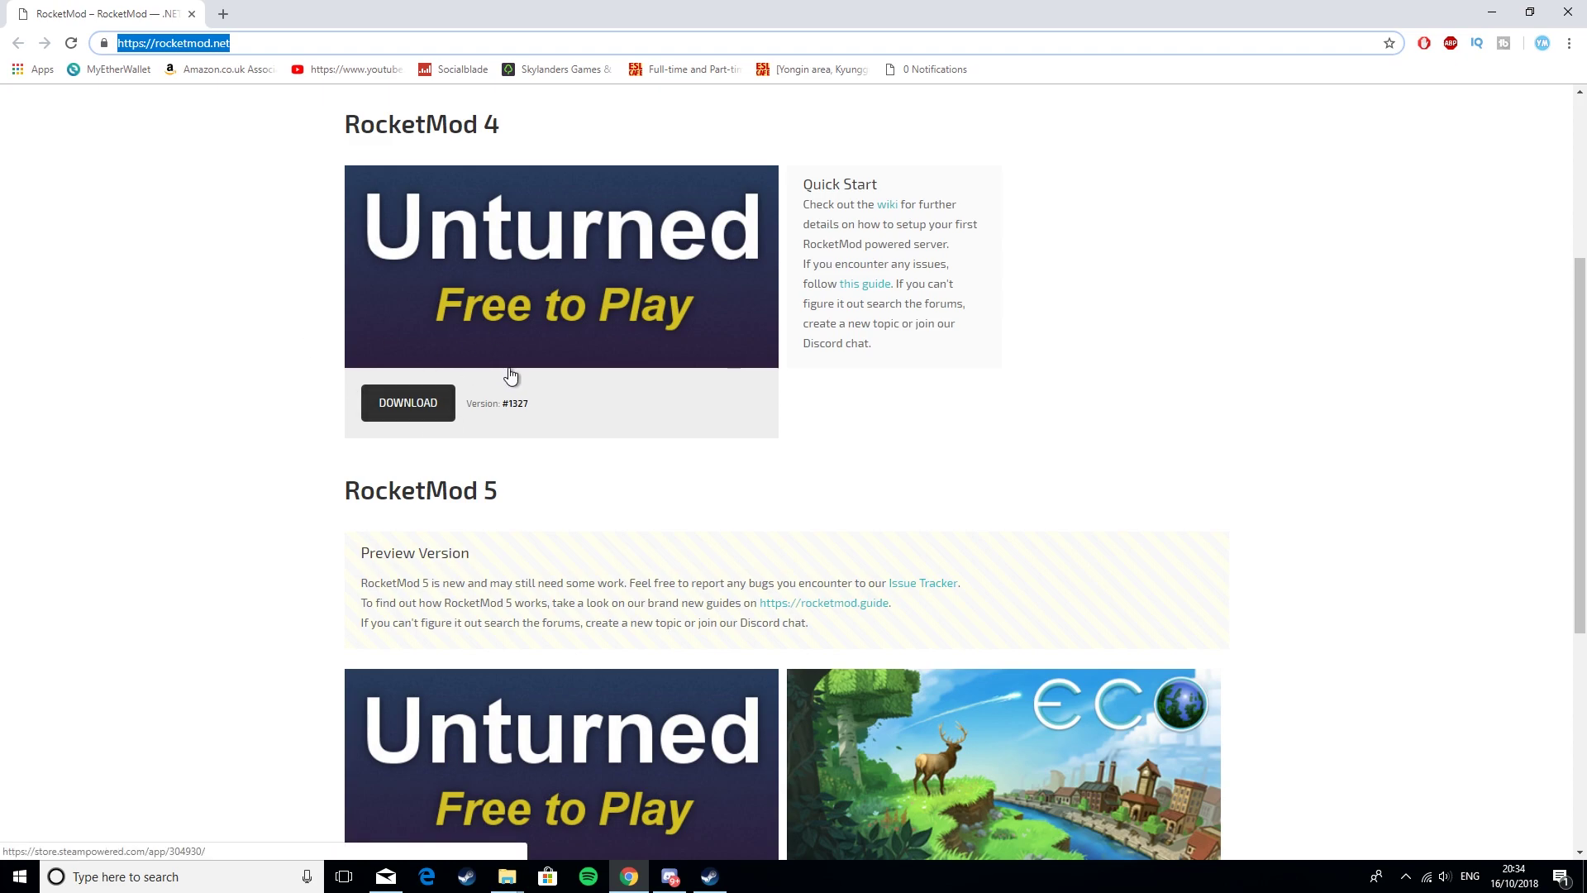
Step: Compare the RocketMod 4 and RocketMod 5 download sections on the RocketMod page
left_click(373, 120)
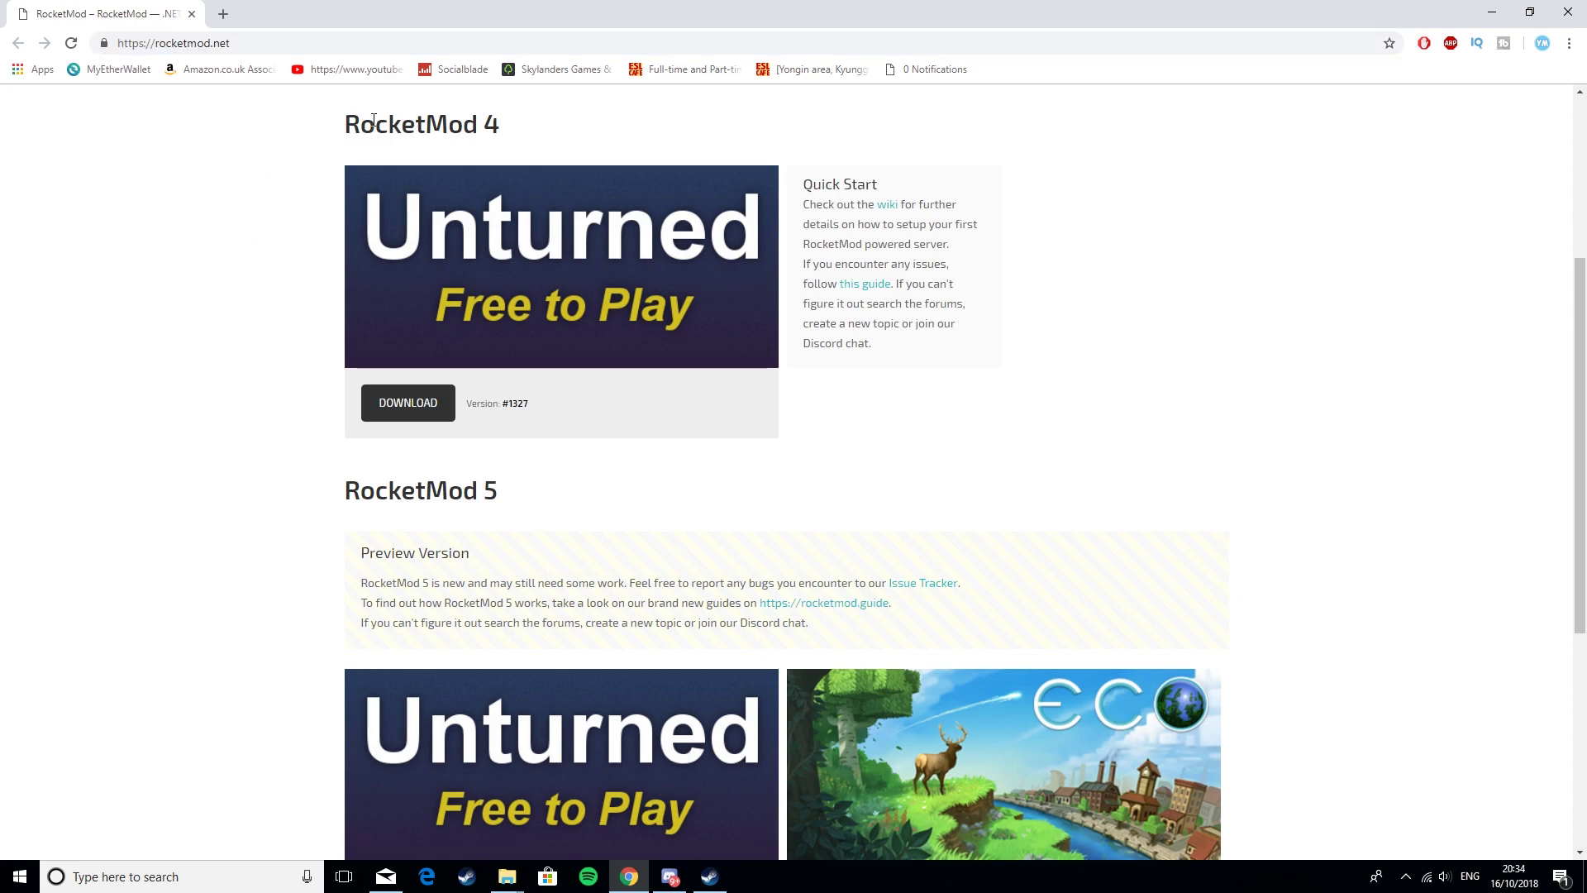
left_click_drag(373, 120, 542, 127)
left_click(542, 127)
scroll(587, 487, "down", 3)
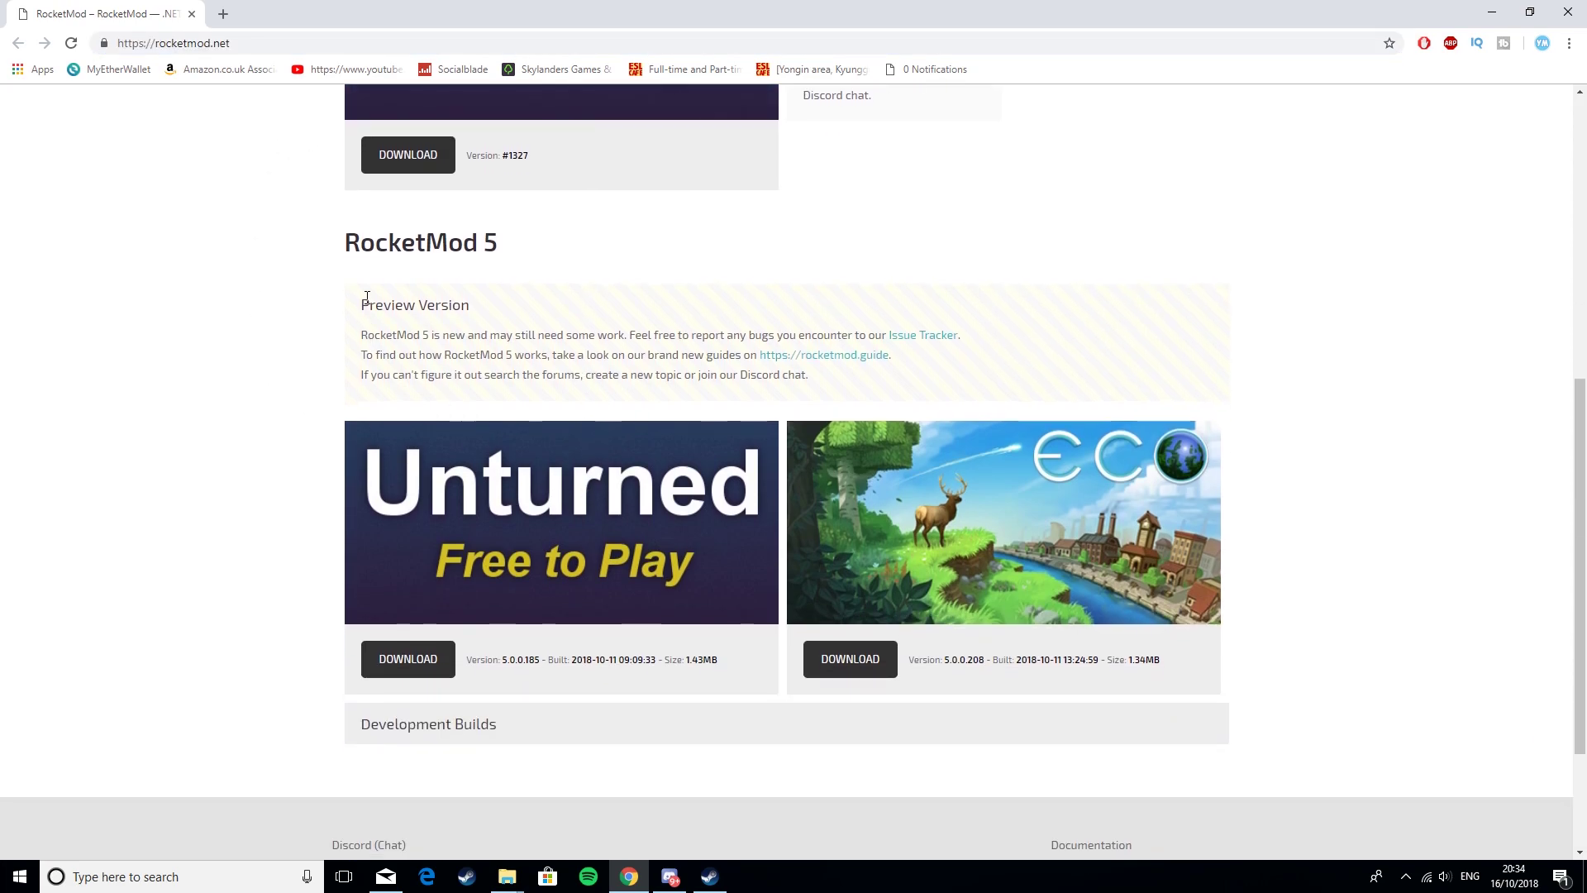
left_click_drag(339, 241, 581, 245)
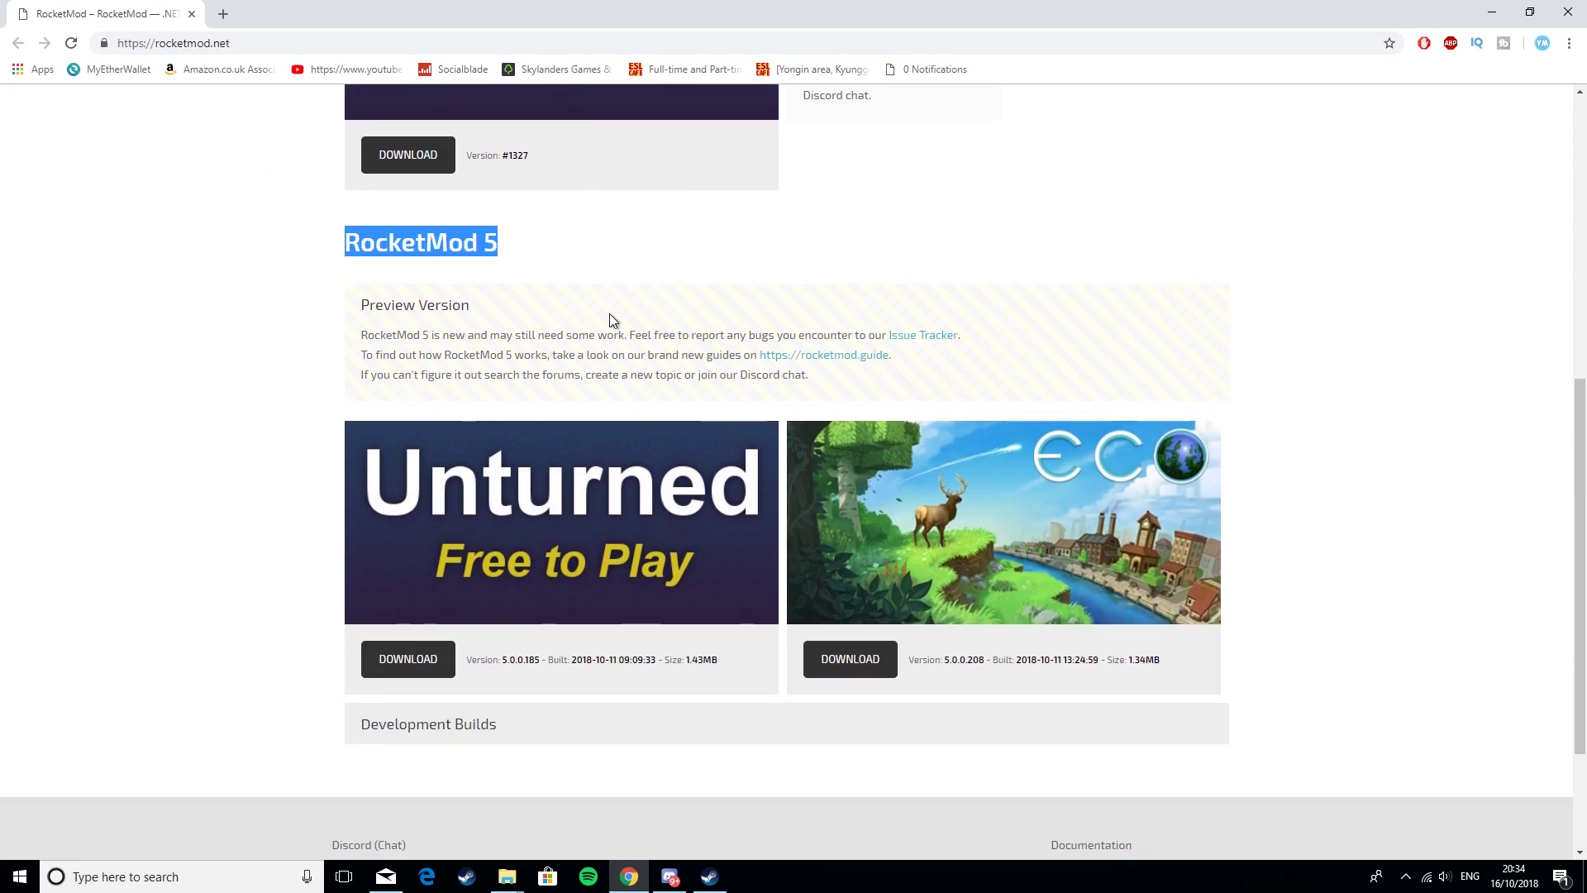
scroll(611, 318, "up", 5)
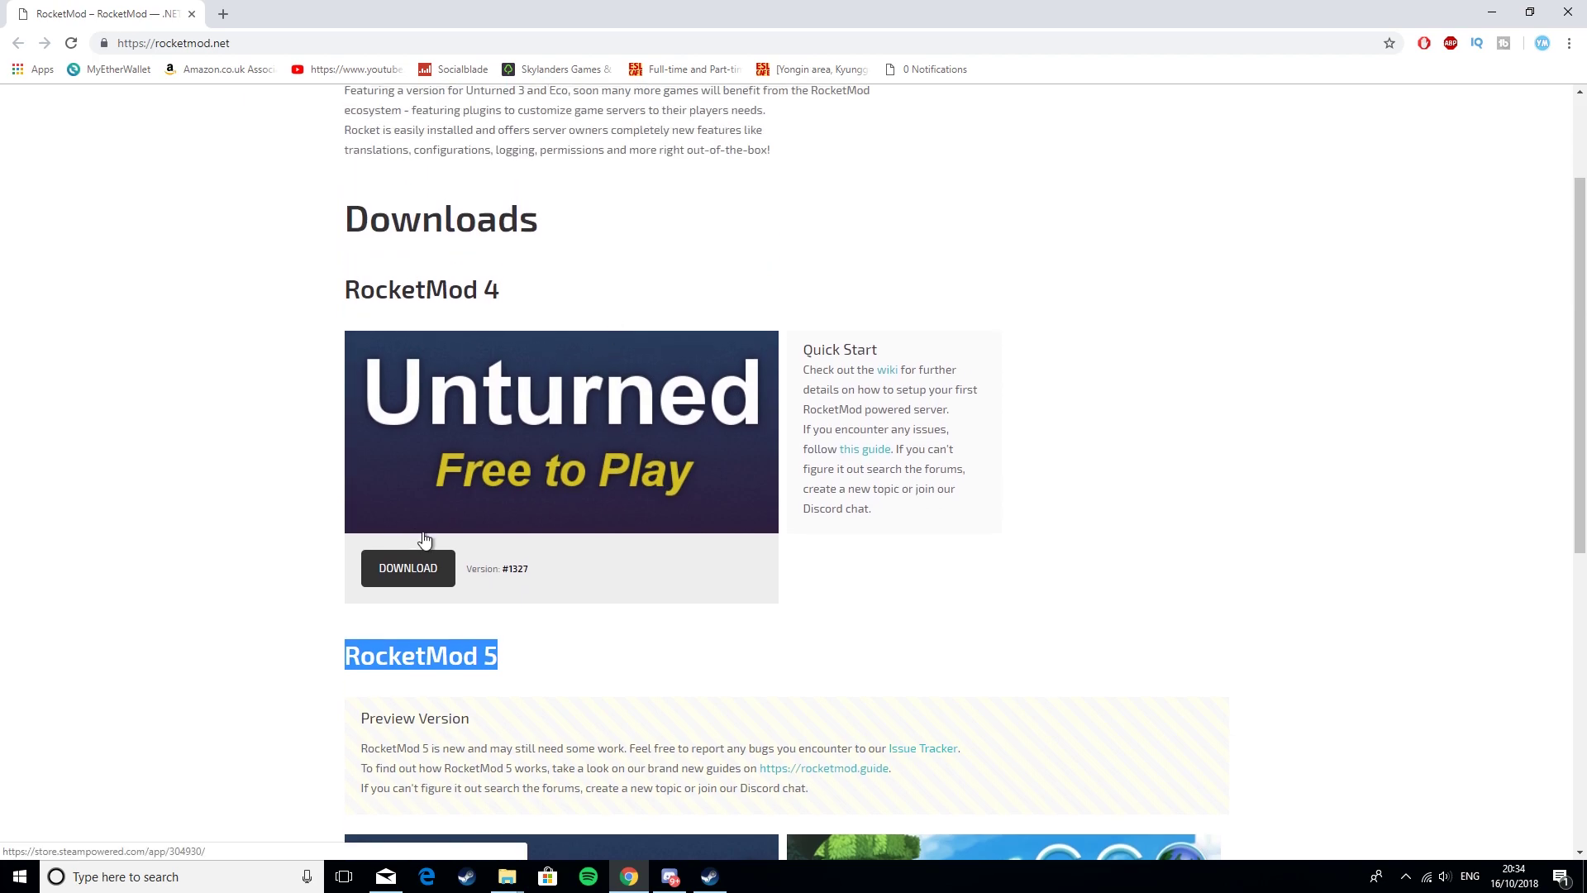
Step: Try to download RocketMod 4 for Unturned, backing out of the save dialog
left_click(420, 565)
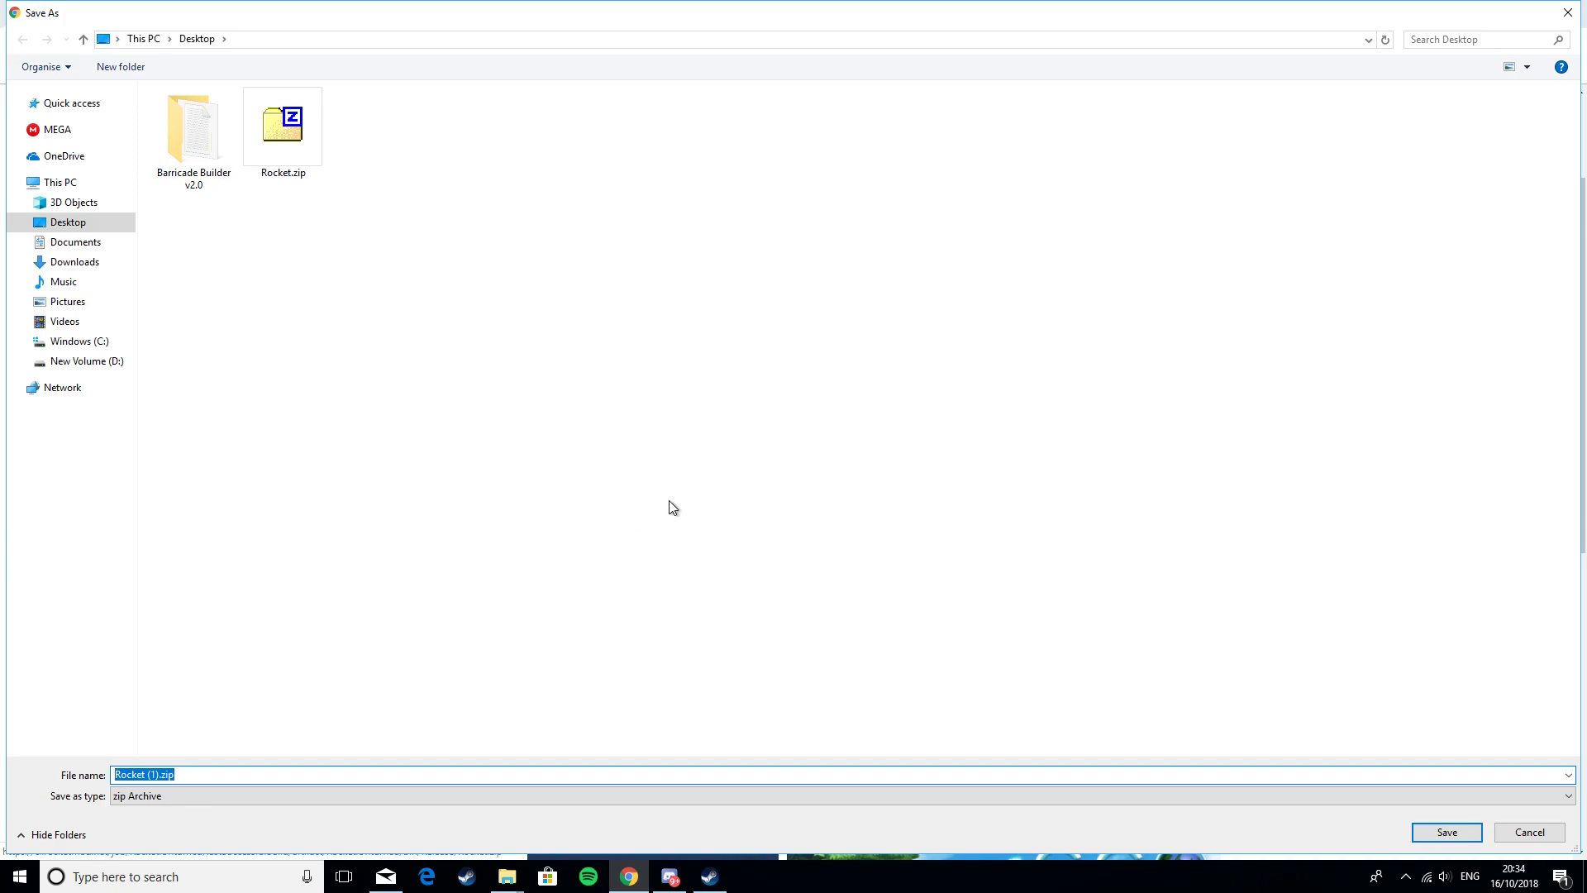
left_click(1566, 8)
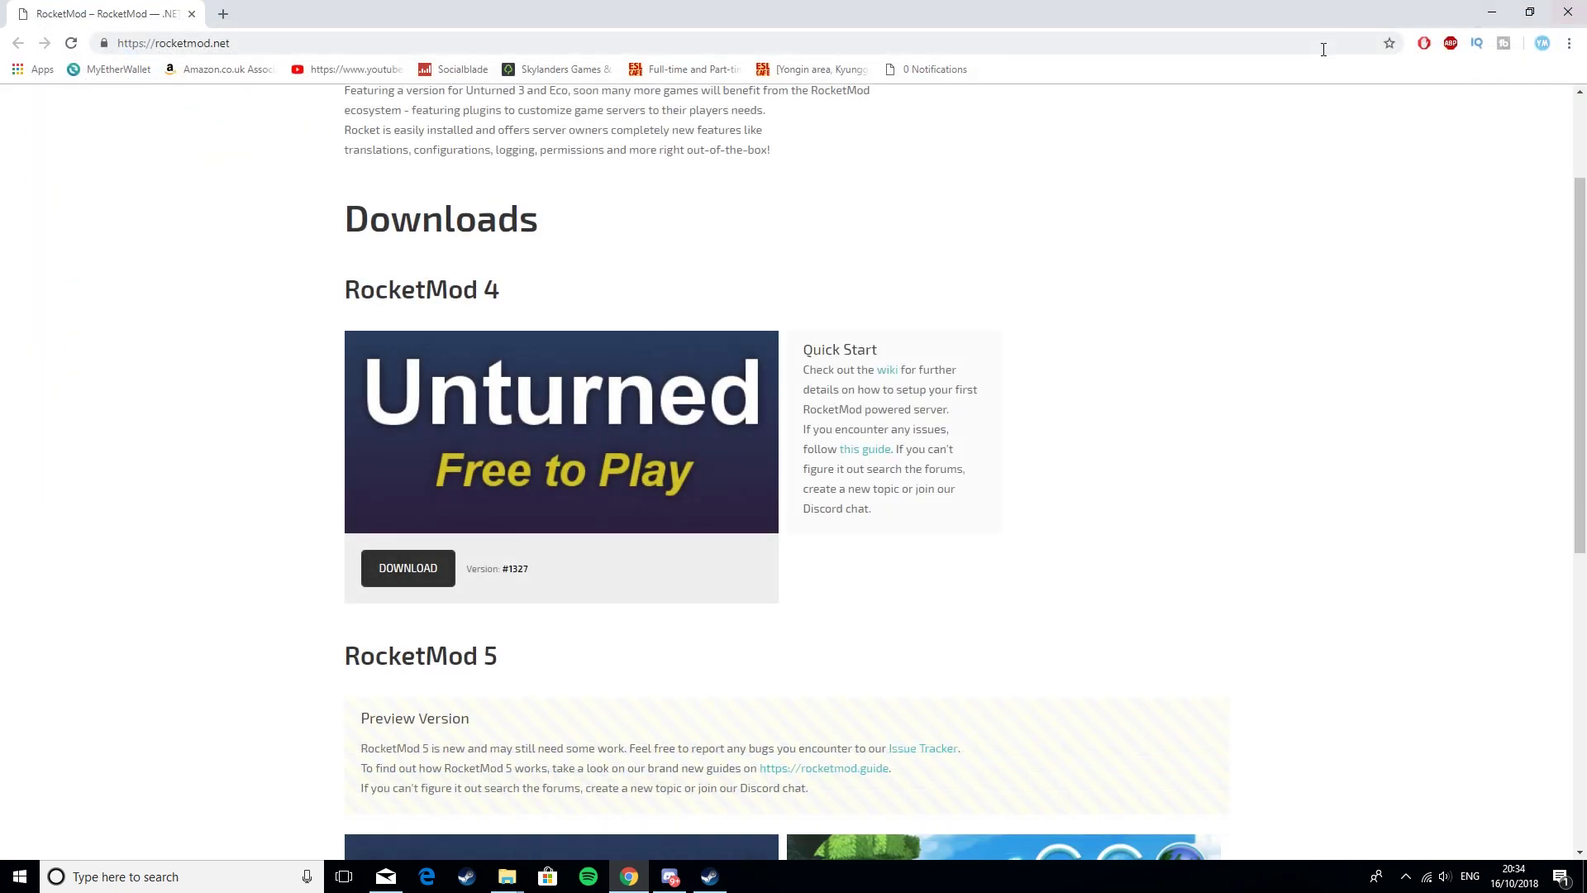
Step: Extract Rocket.zip directly onto the desktop with 7-Zip and move the extracted Modules, Scripts and README near the archive
key("super+d")
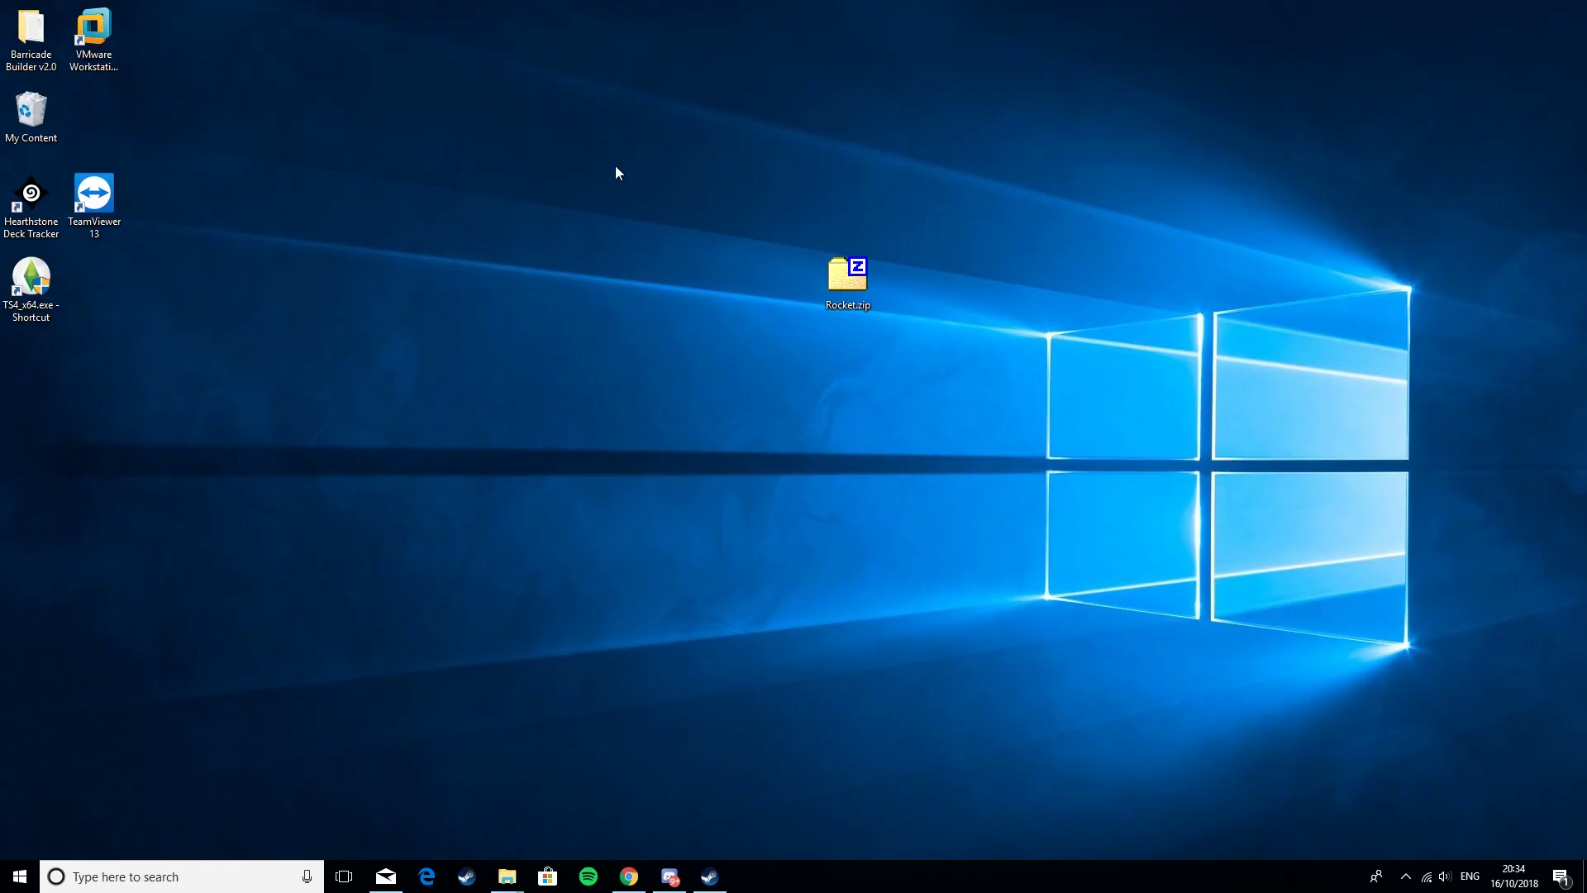
left_click_drag(682, 191, 882, 315)
right_click(837, 285)
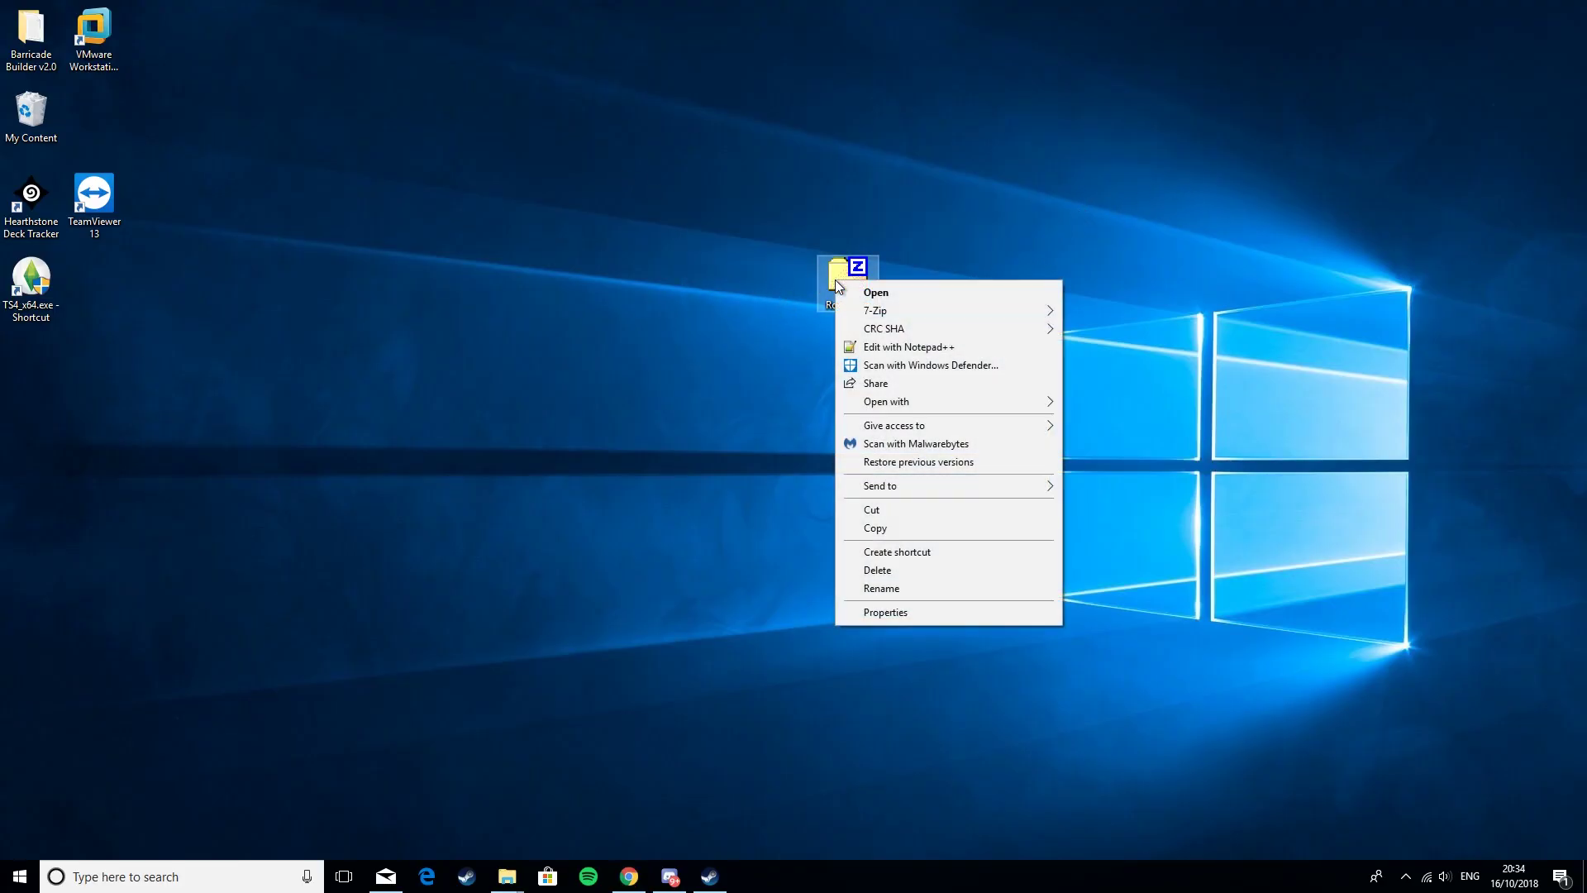
mouse_move(909, 319)
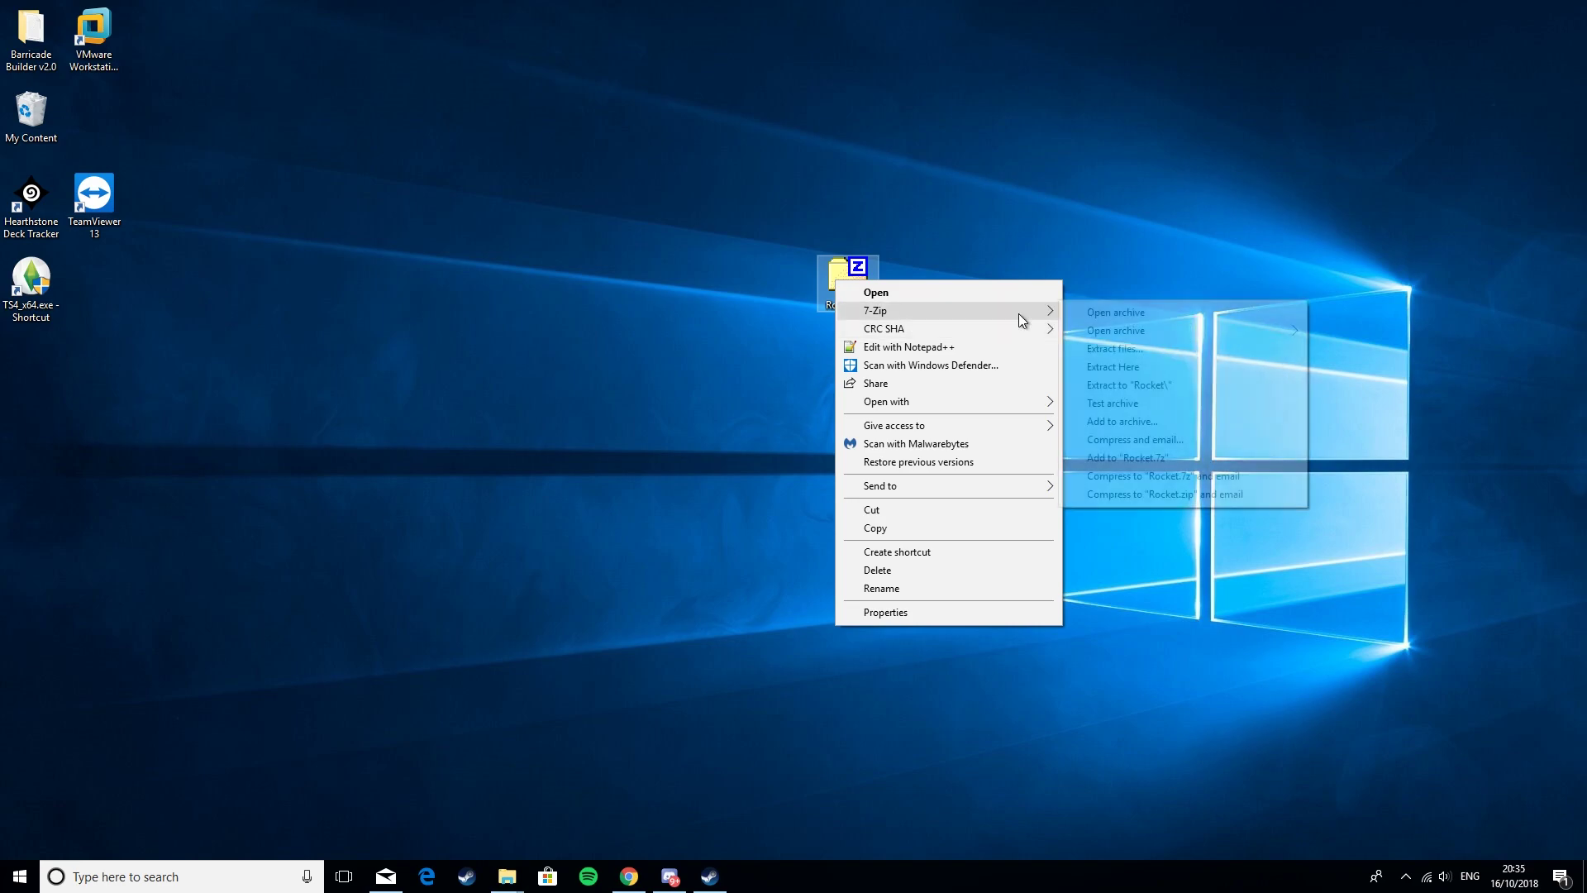
left_click(1147, 374)
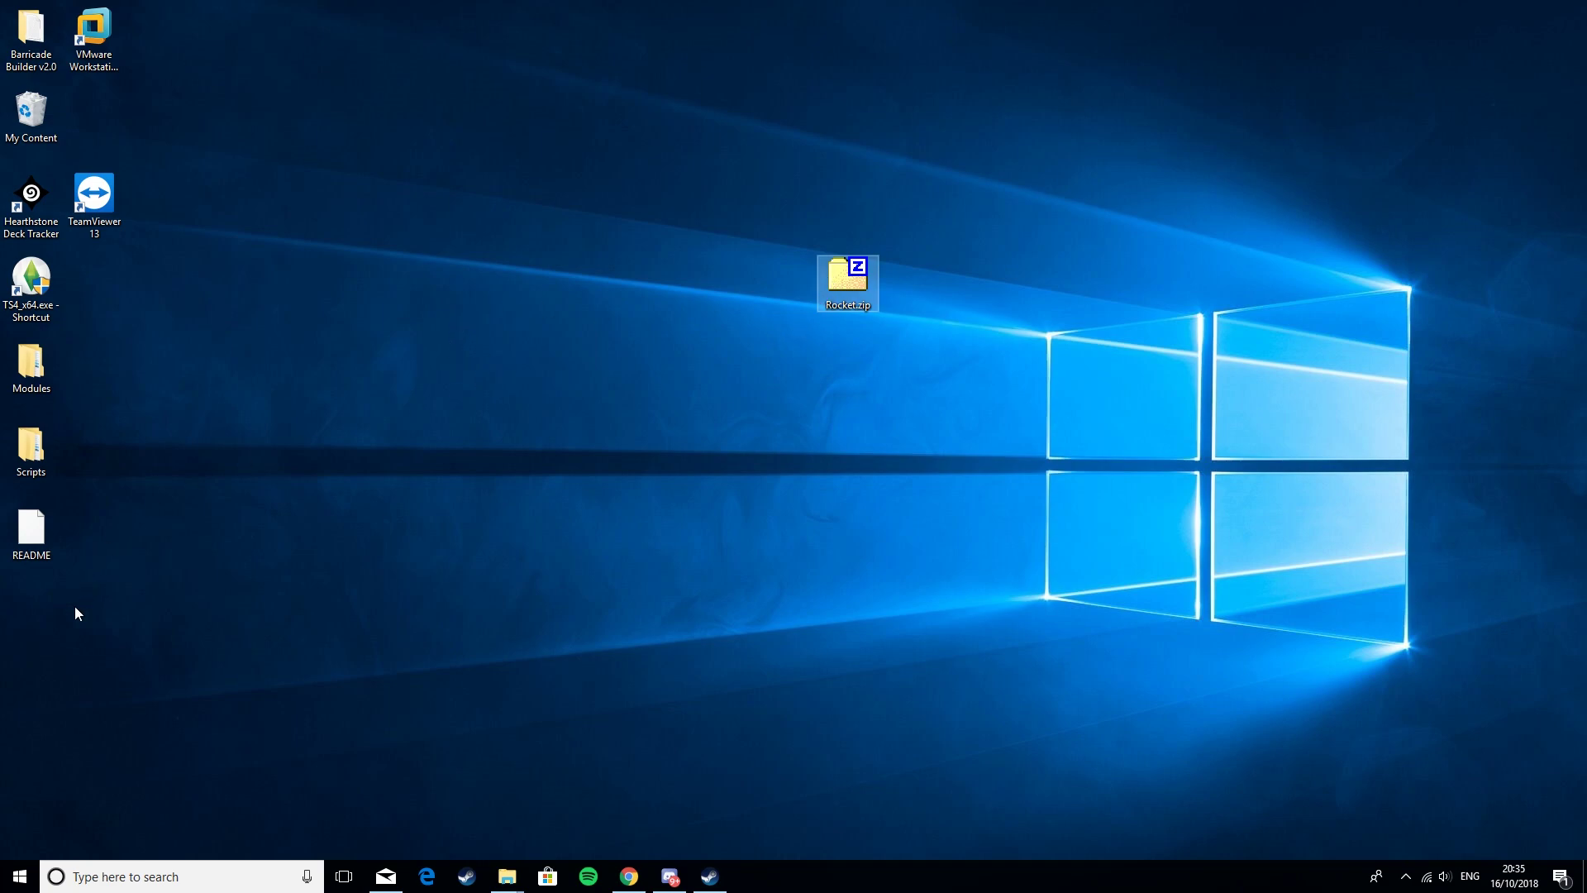
left_click_drag(75, 613, 1030, 445)
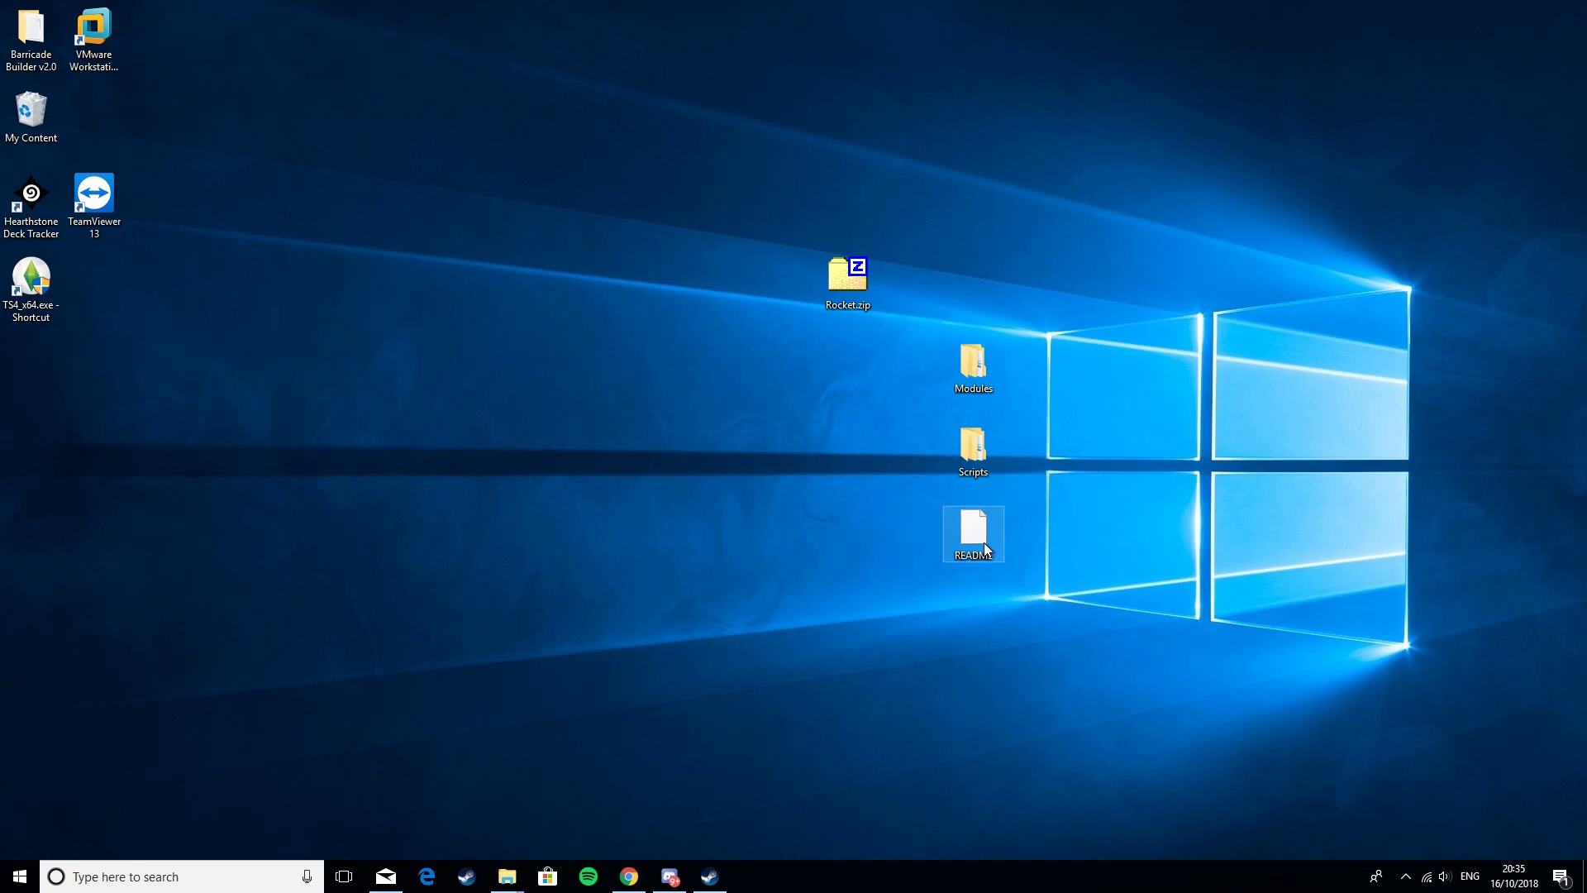
Step: Switch to Steam and open the local files folder of Unturned from the game's properties
left_click(702, 876)
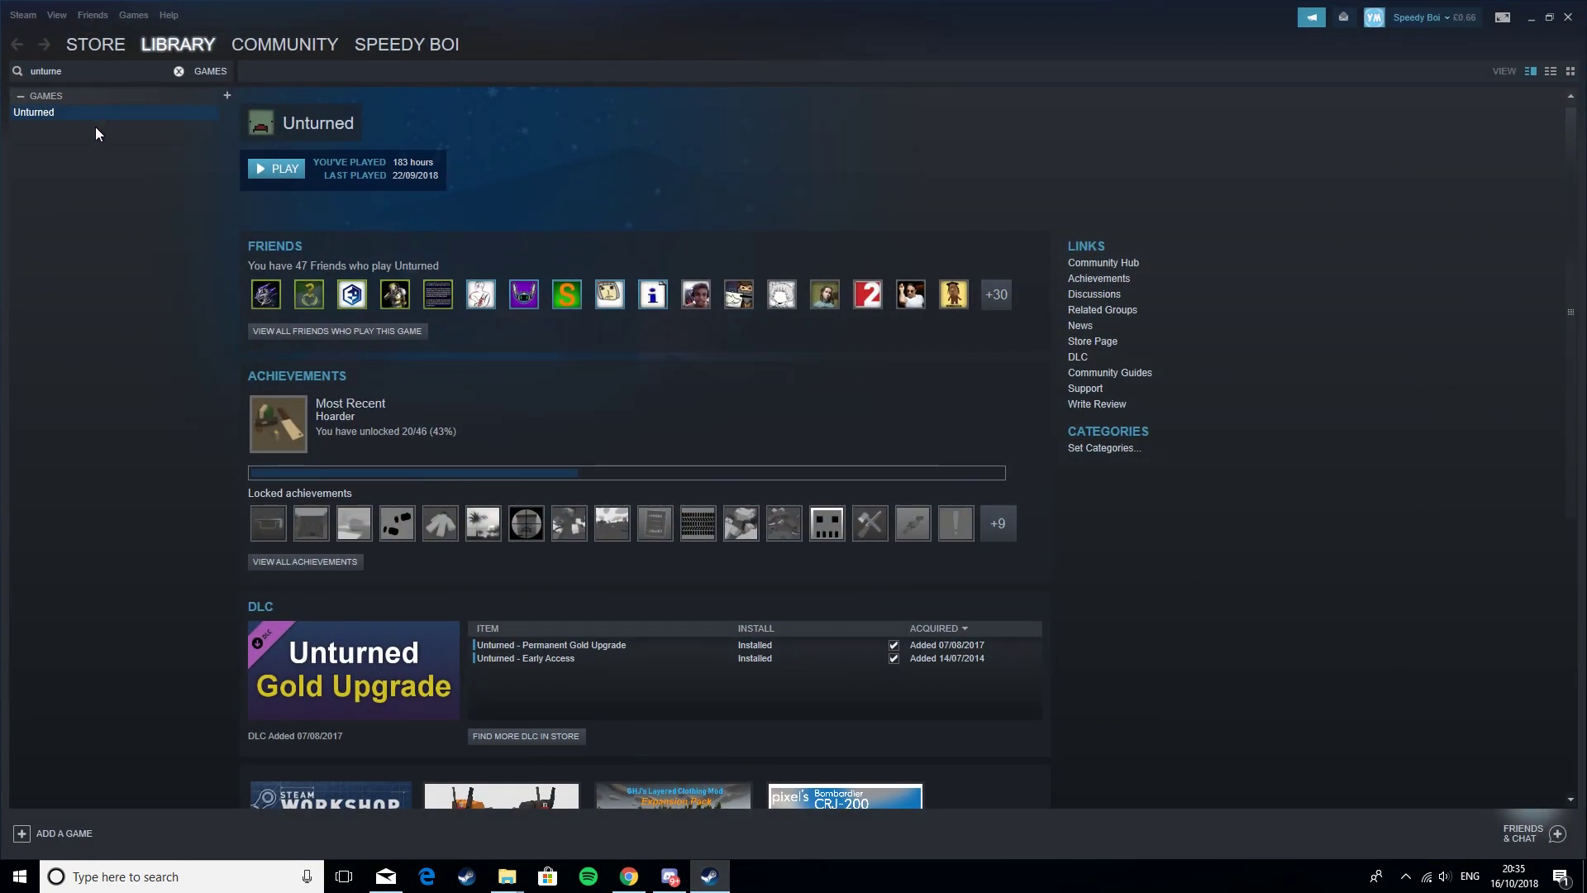
right_click(85, 120)
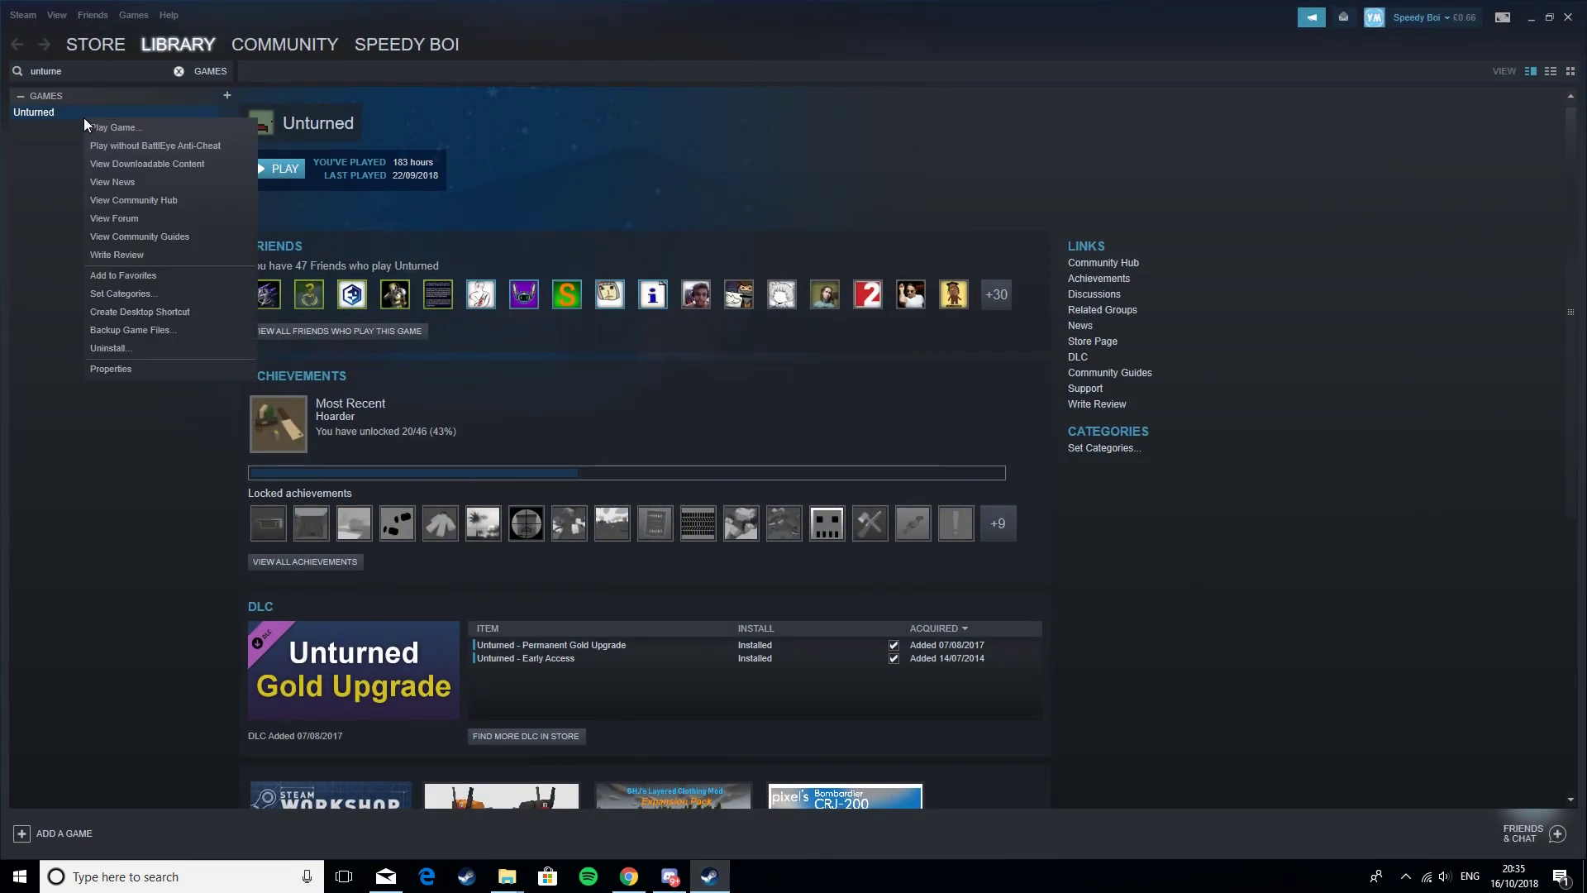
left_click(131, 370)
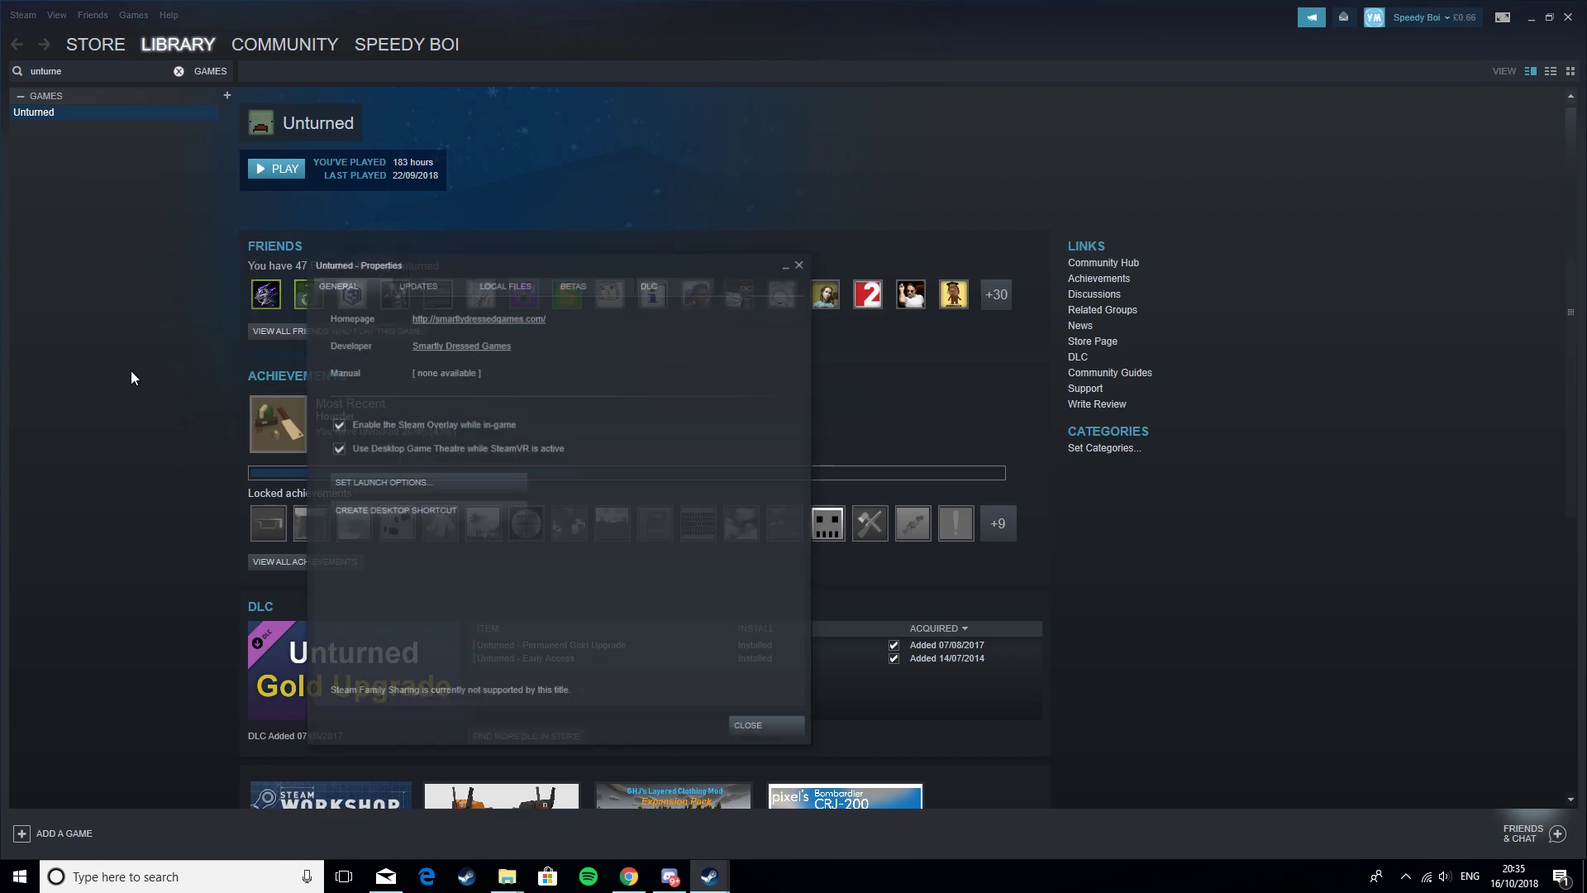
left_click(483, 285)
left_click(438, 351)
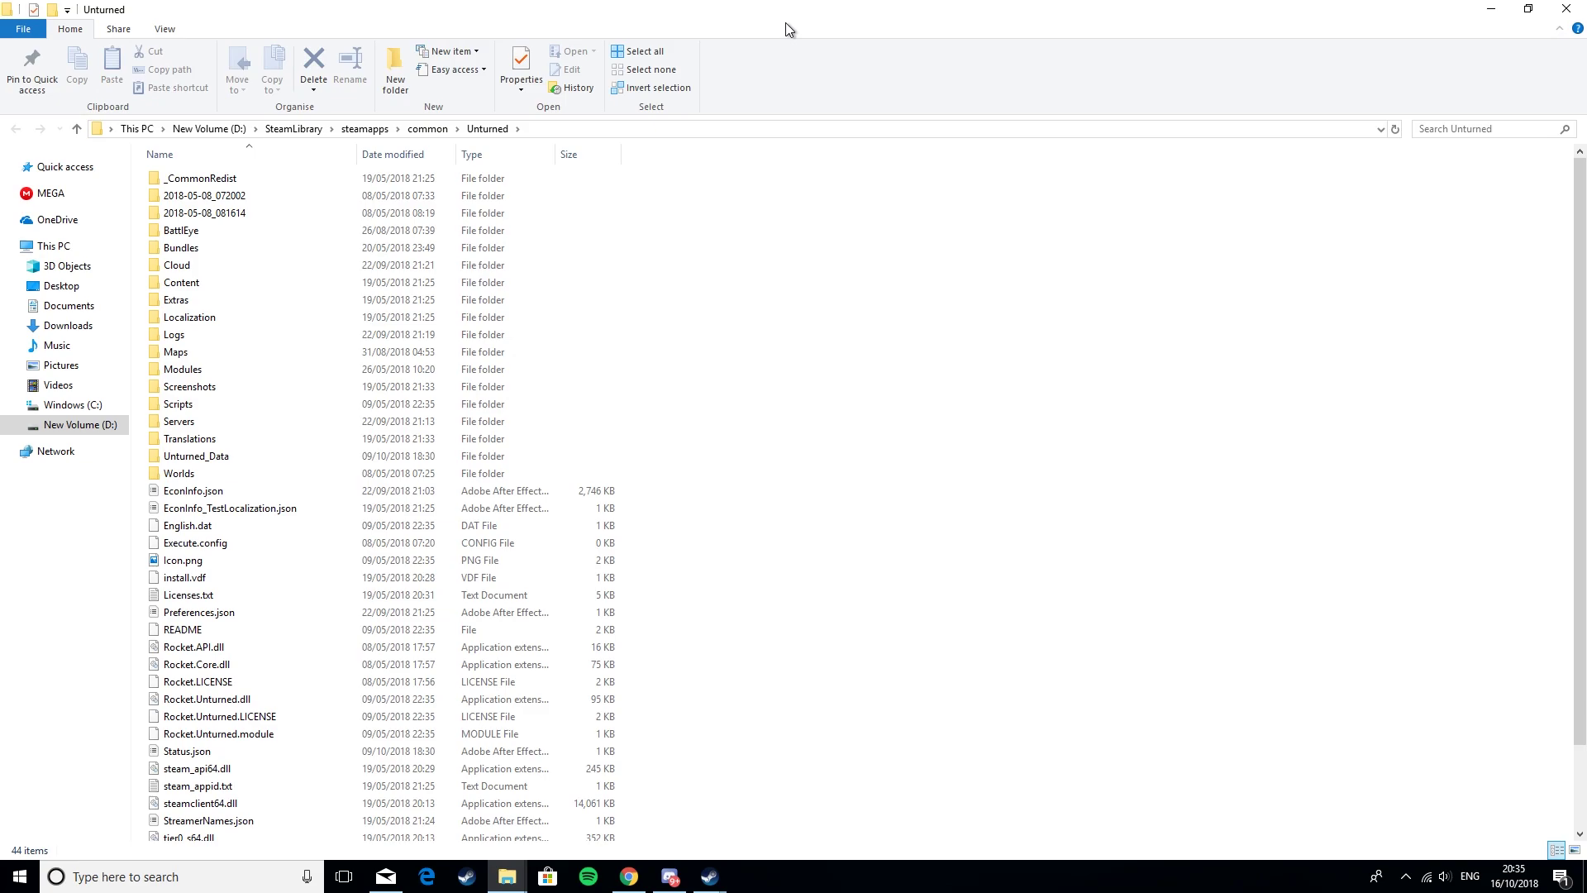
Step: Restore the Unturned folder window to a smaller size, clear the Steam windows away and place it beside the extracted files
double_click(813, 8)
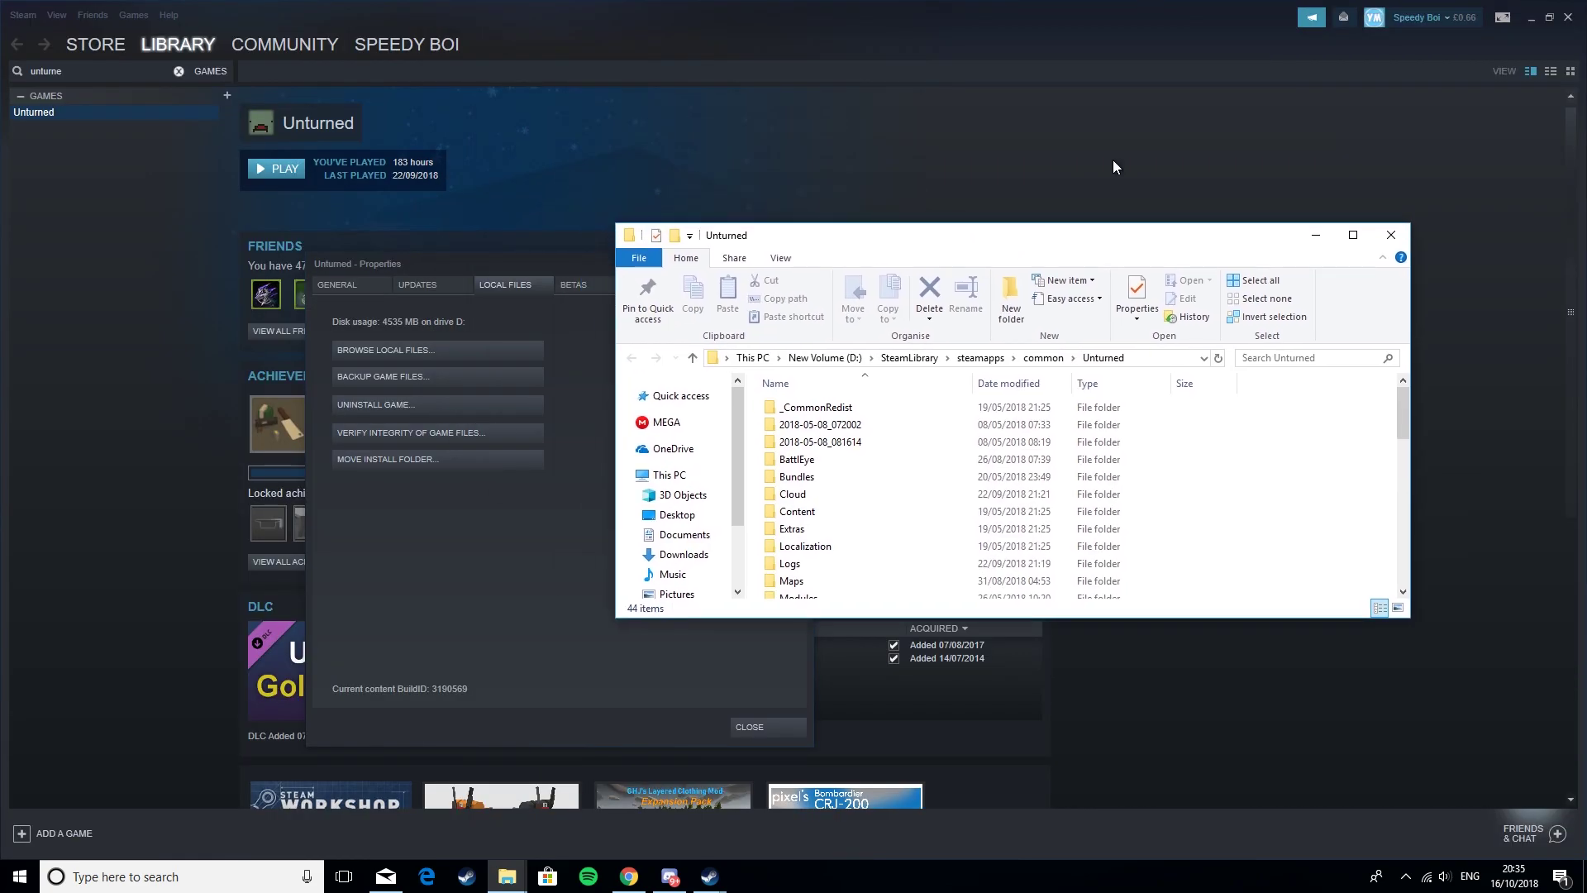
left_click(1531, 18)
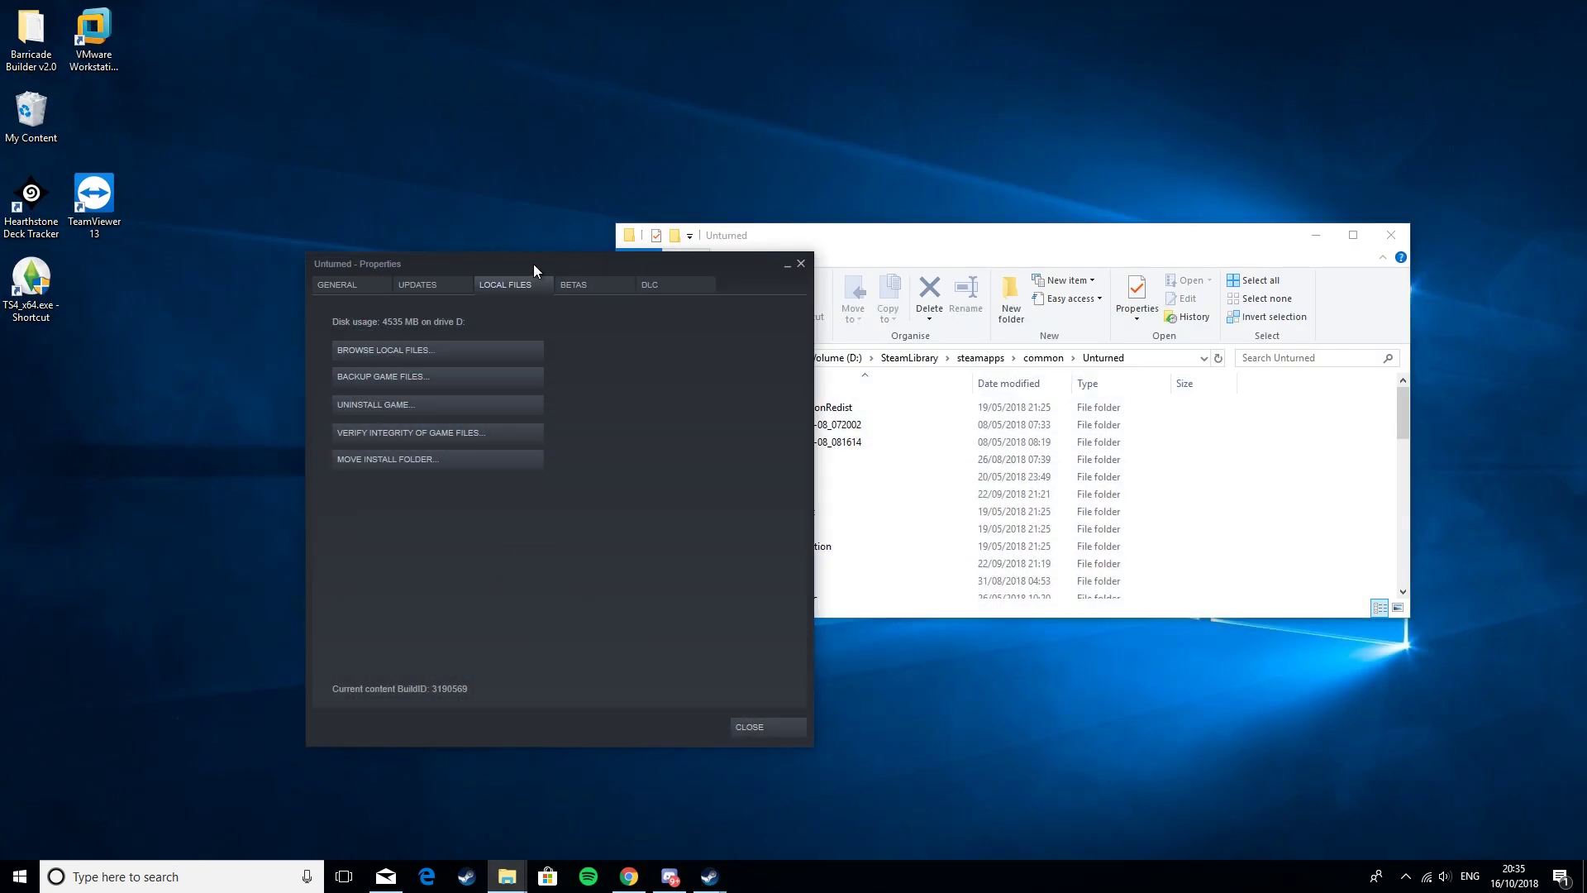
left_click_drag(533, 264, 474, 309)
left_click(483, 304)
left_click_drag(840, 242, 592, 408)
Step: Check the extracted Scripts folder, then copy Modules and Scripts into the Unturned folder, replacing the files already in the destination
double_click(988, 441)
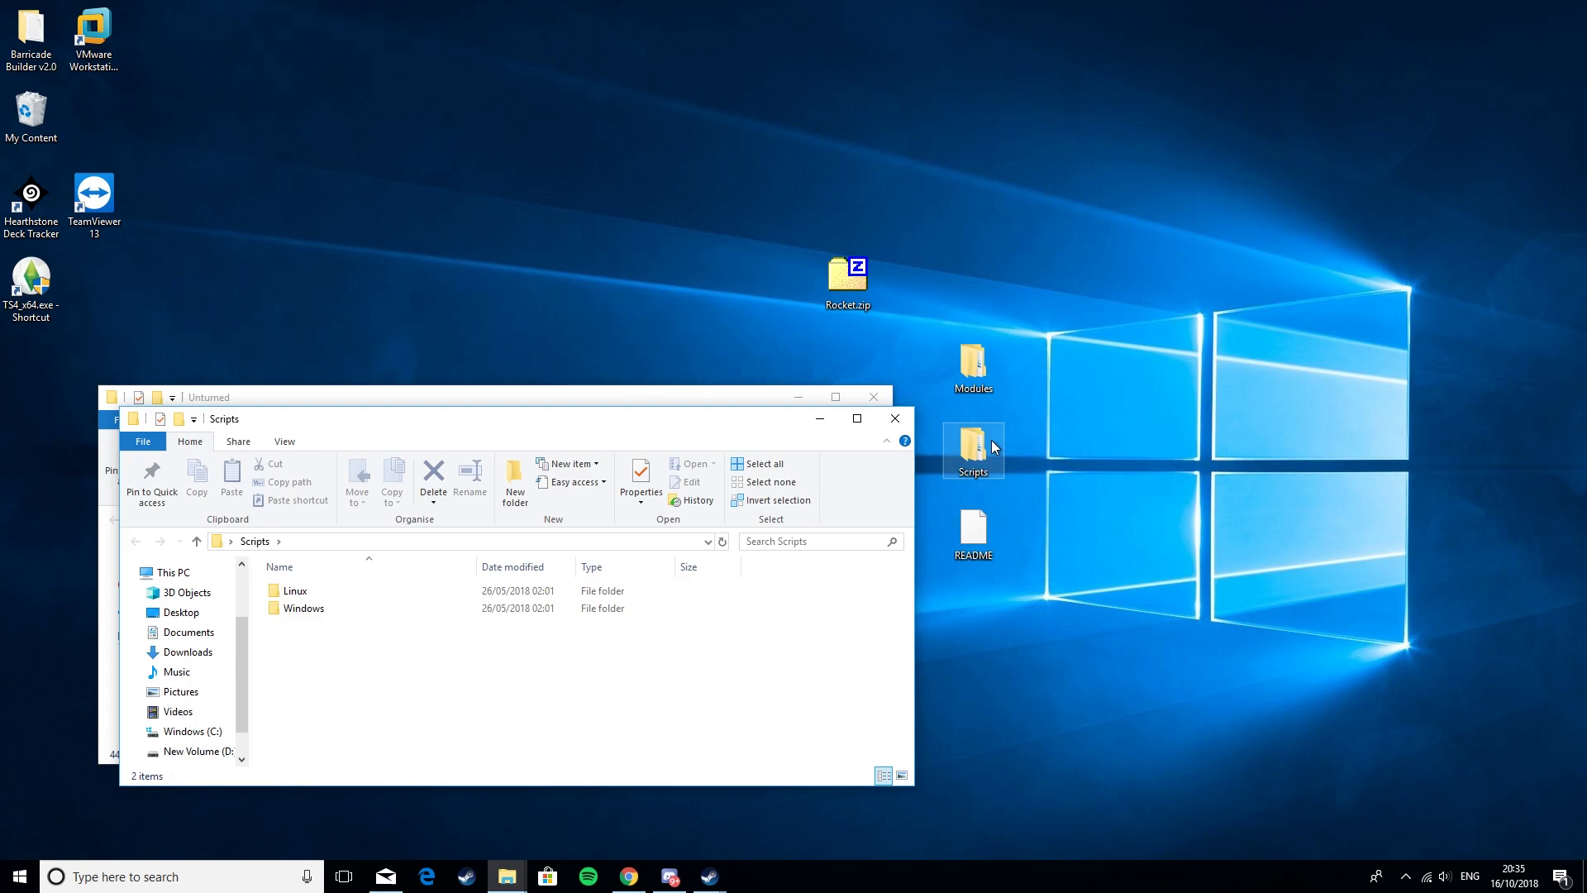
left_click(895, 423)
left_click_drag(1089, 479, 734, 609)
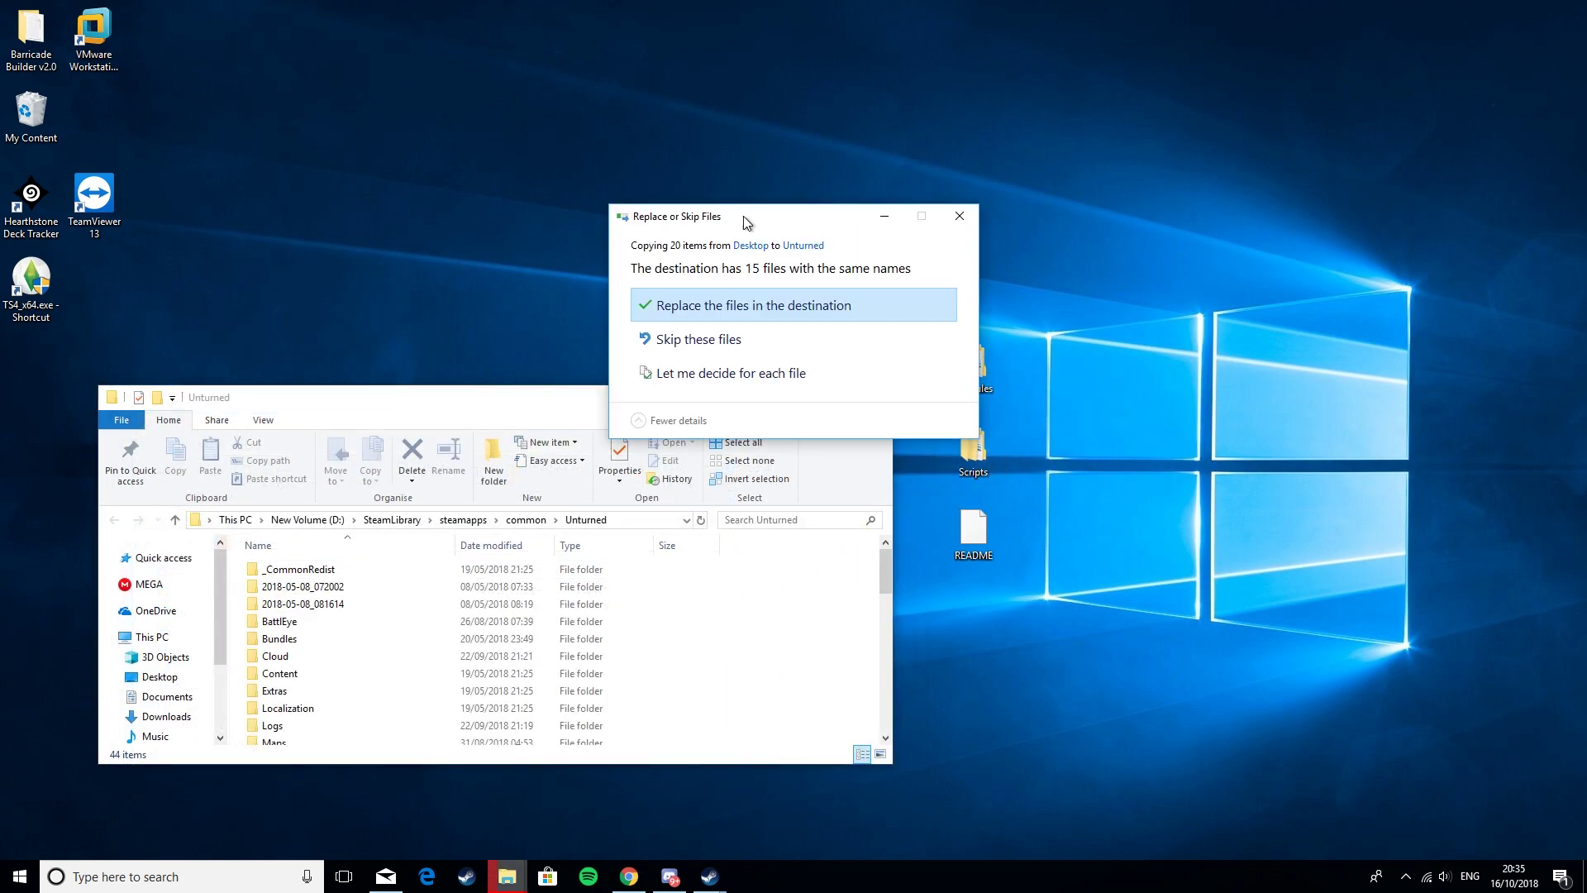
left_click(836, 309)
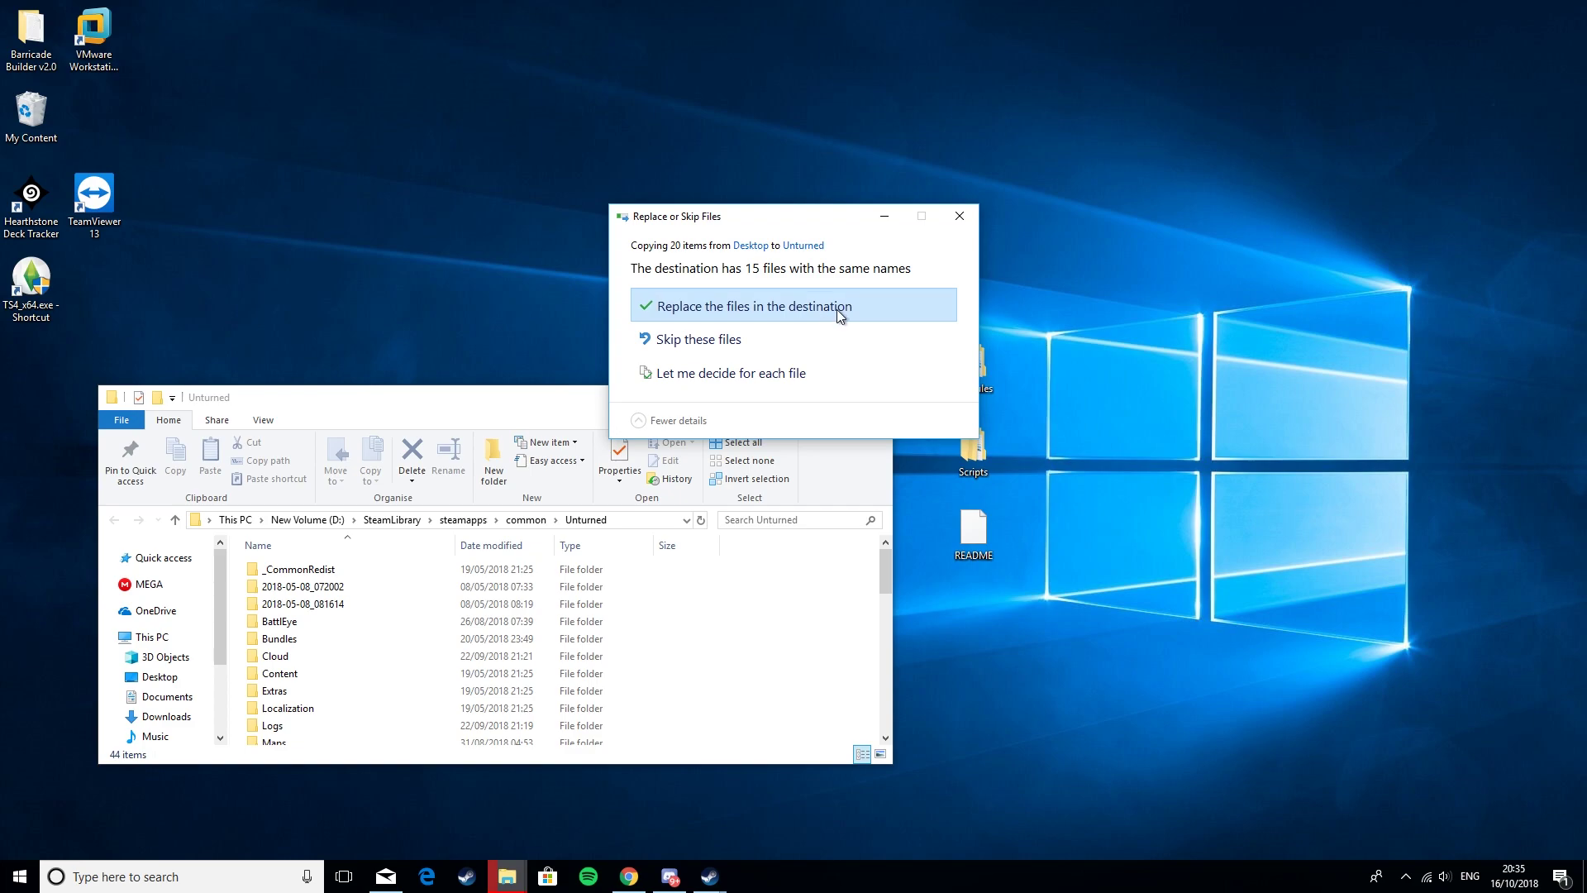
Step: Maximise the Unturned folder window and launch the server with the "Unturned.exe - Shortcut" file
double_click(429, 398)
scroll(443, 349, "down", 2)
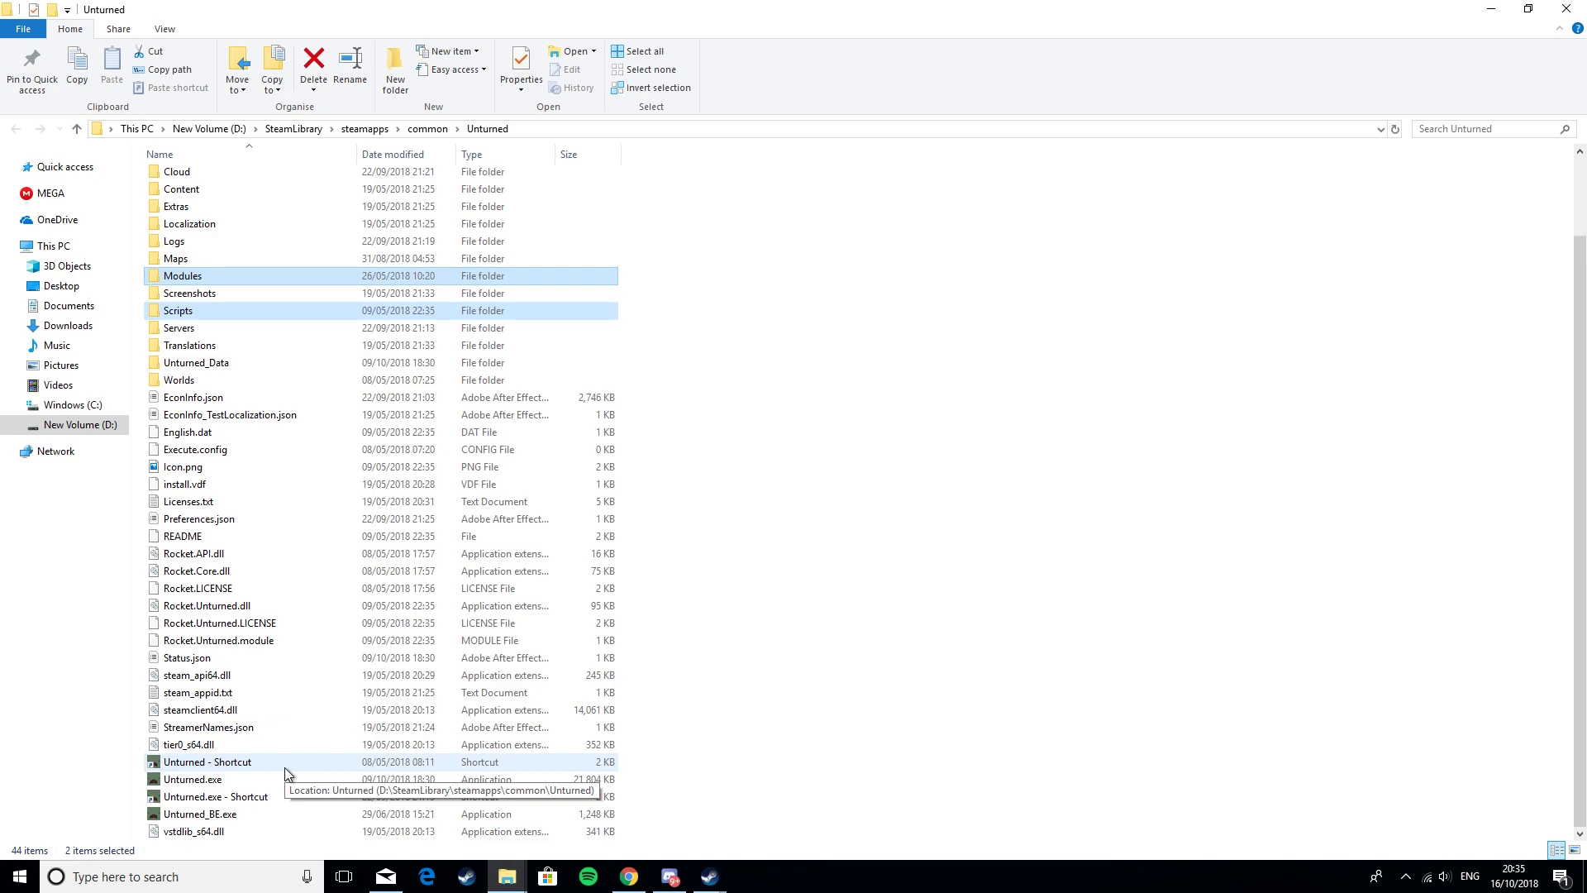
double_click(199, 797)
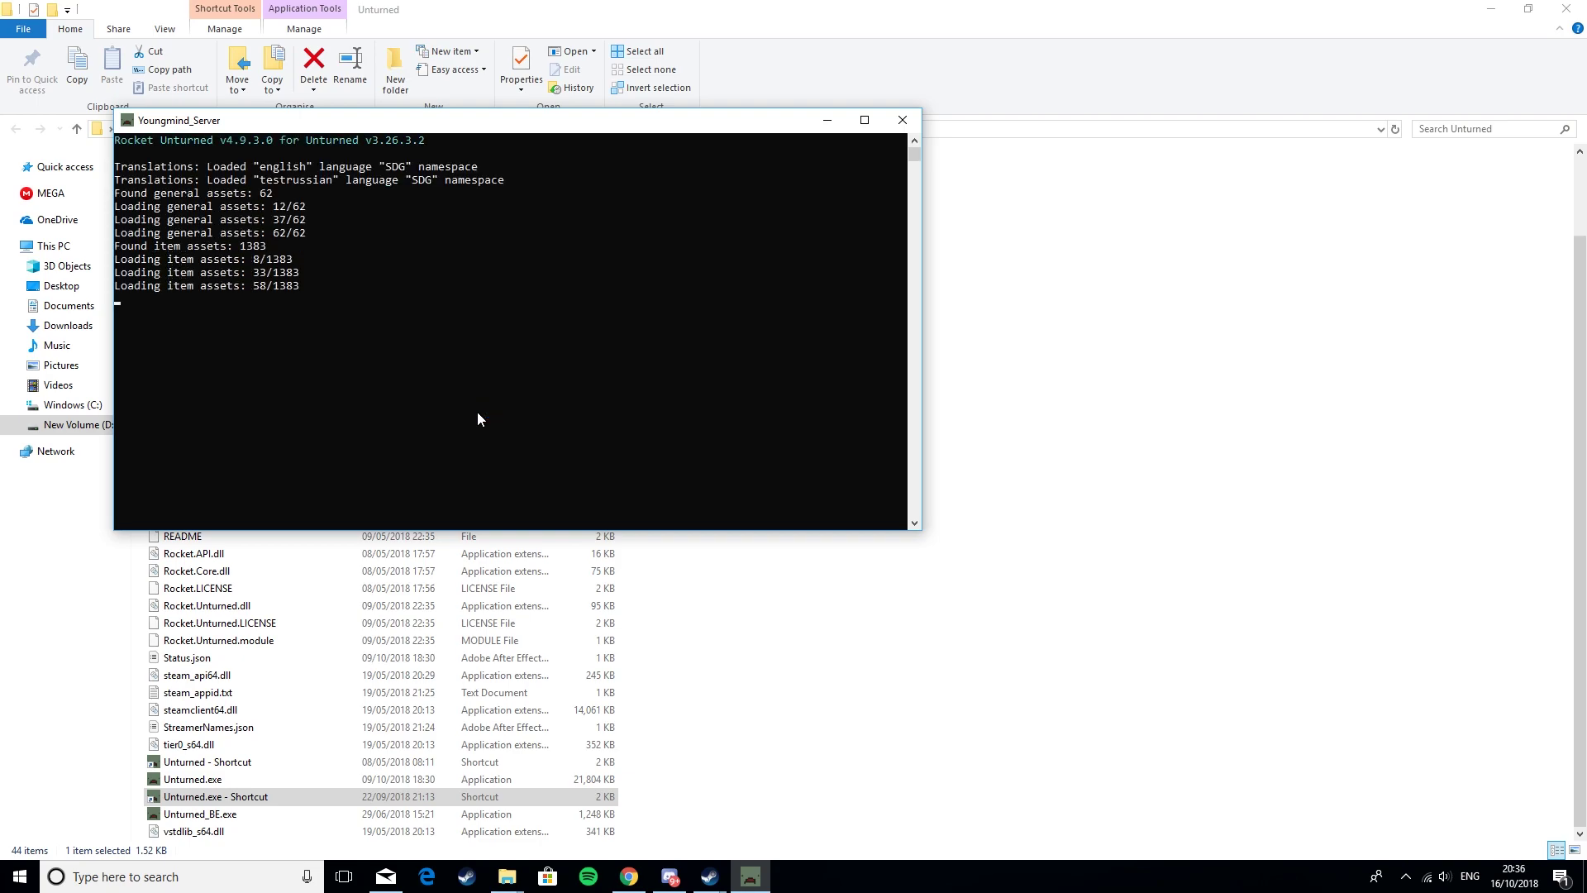
Step: Check the Rocket version line at the start of the server console output and move the console window aside
left_click_drag(136, 141, 352, 146)
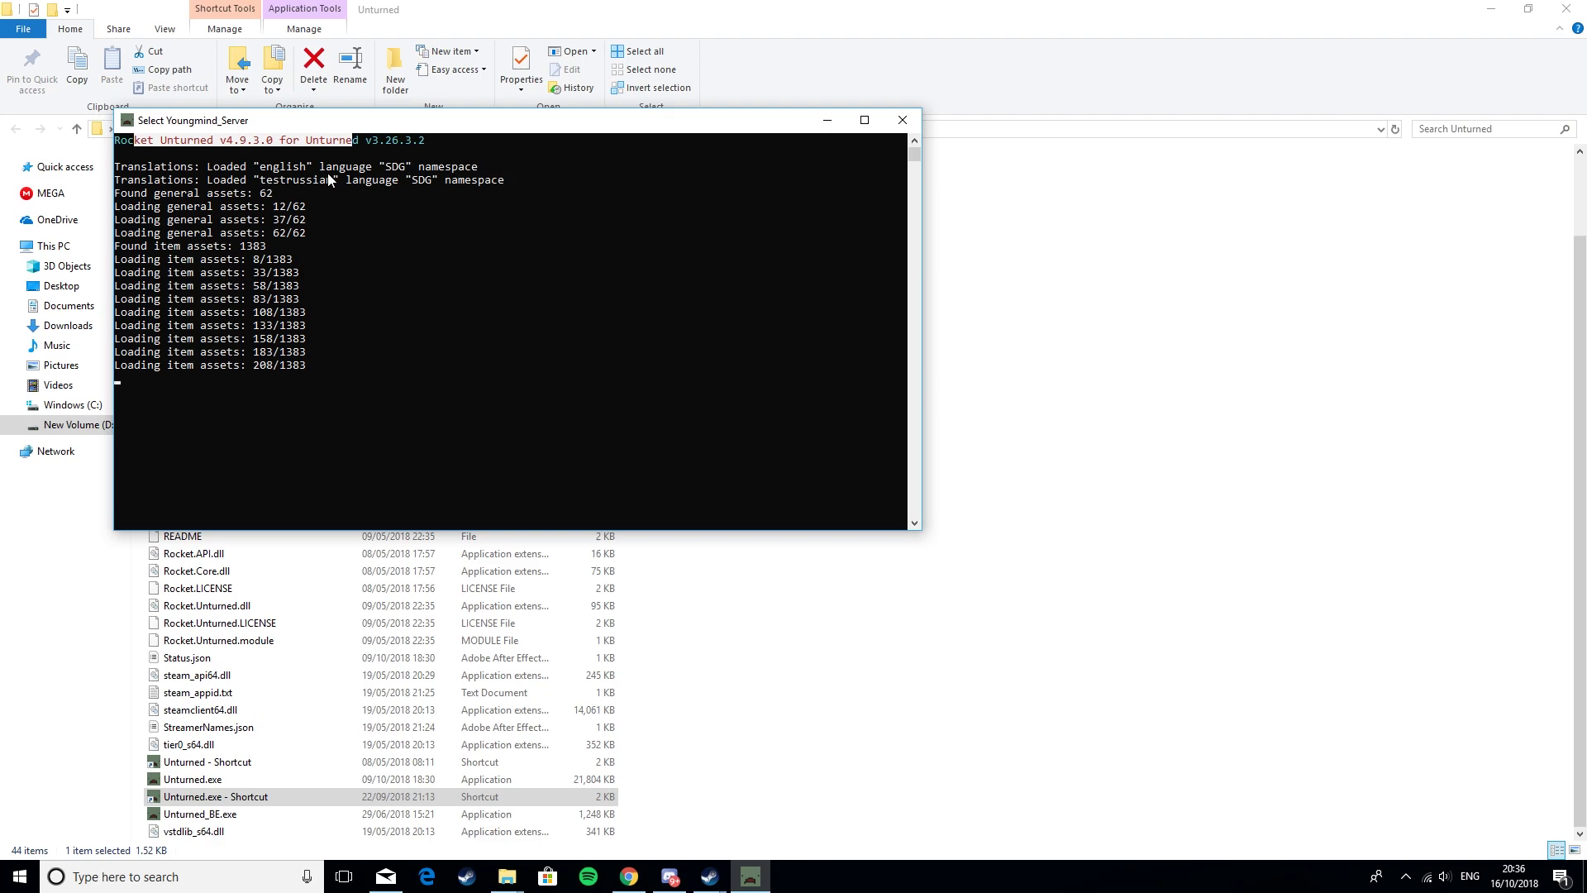
left_click(566, 219)
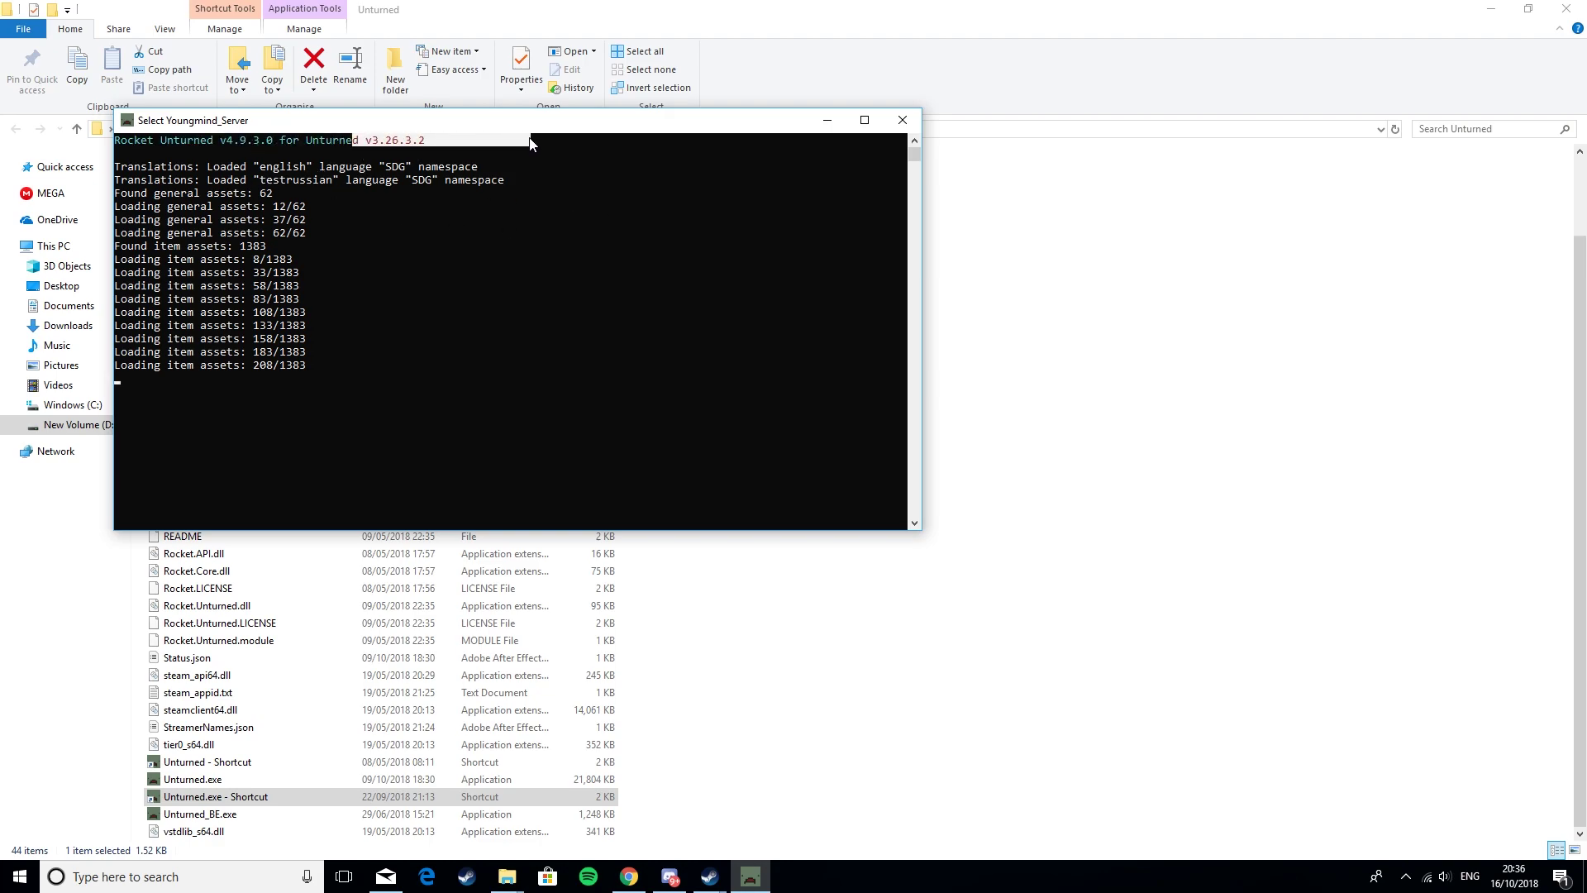
left_click(666, 233)
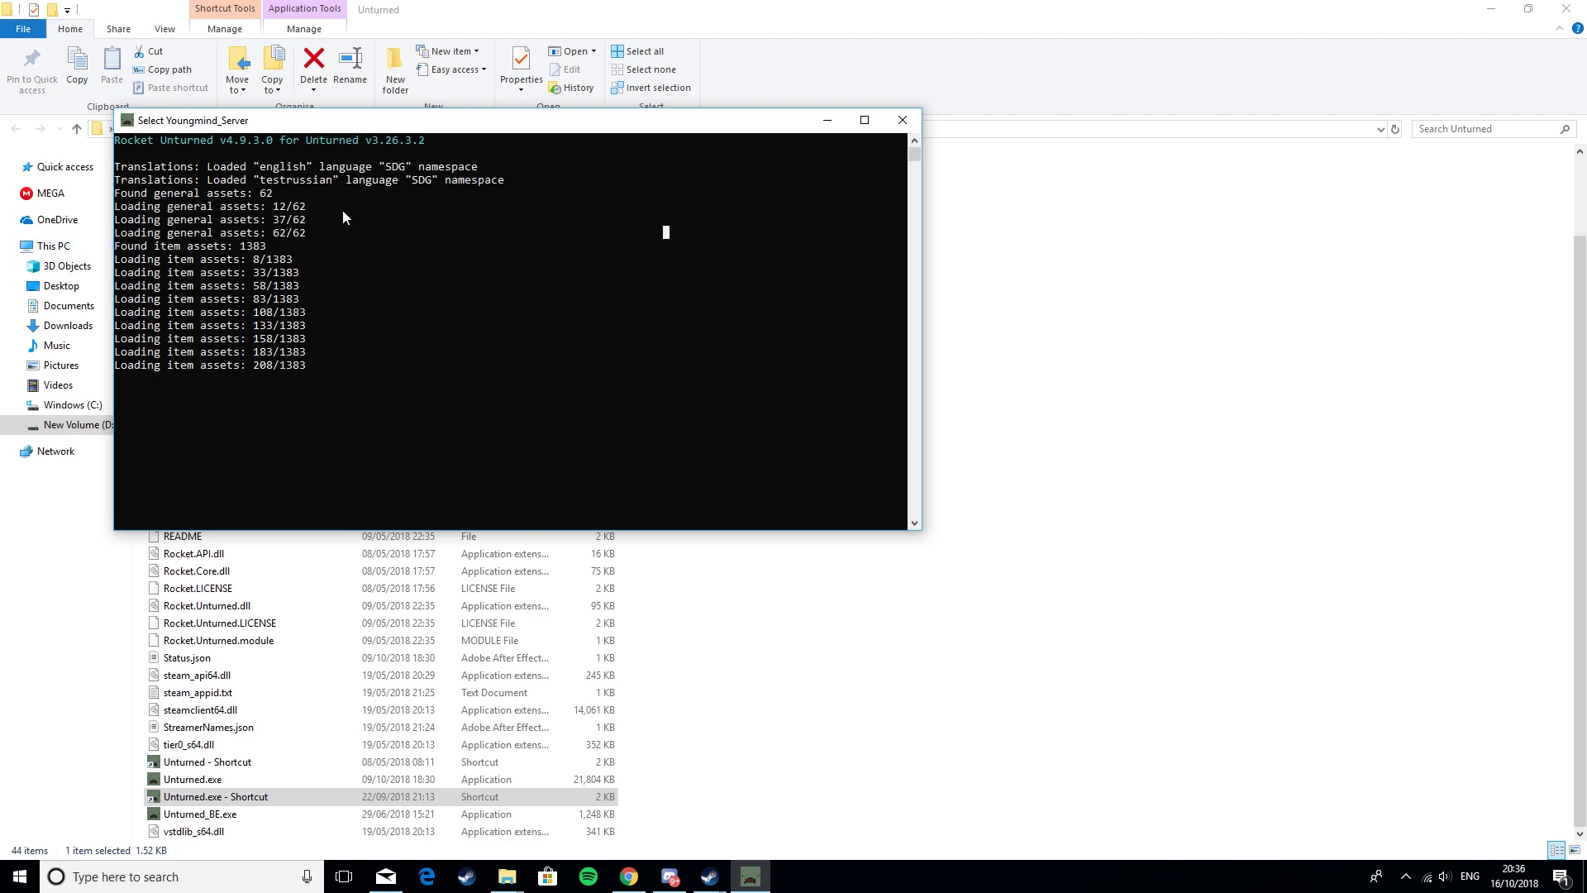
left_click_drag(603, 121, 1021, 261)
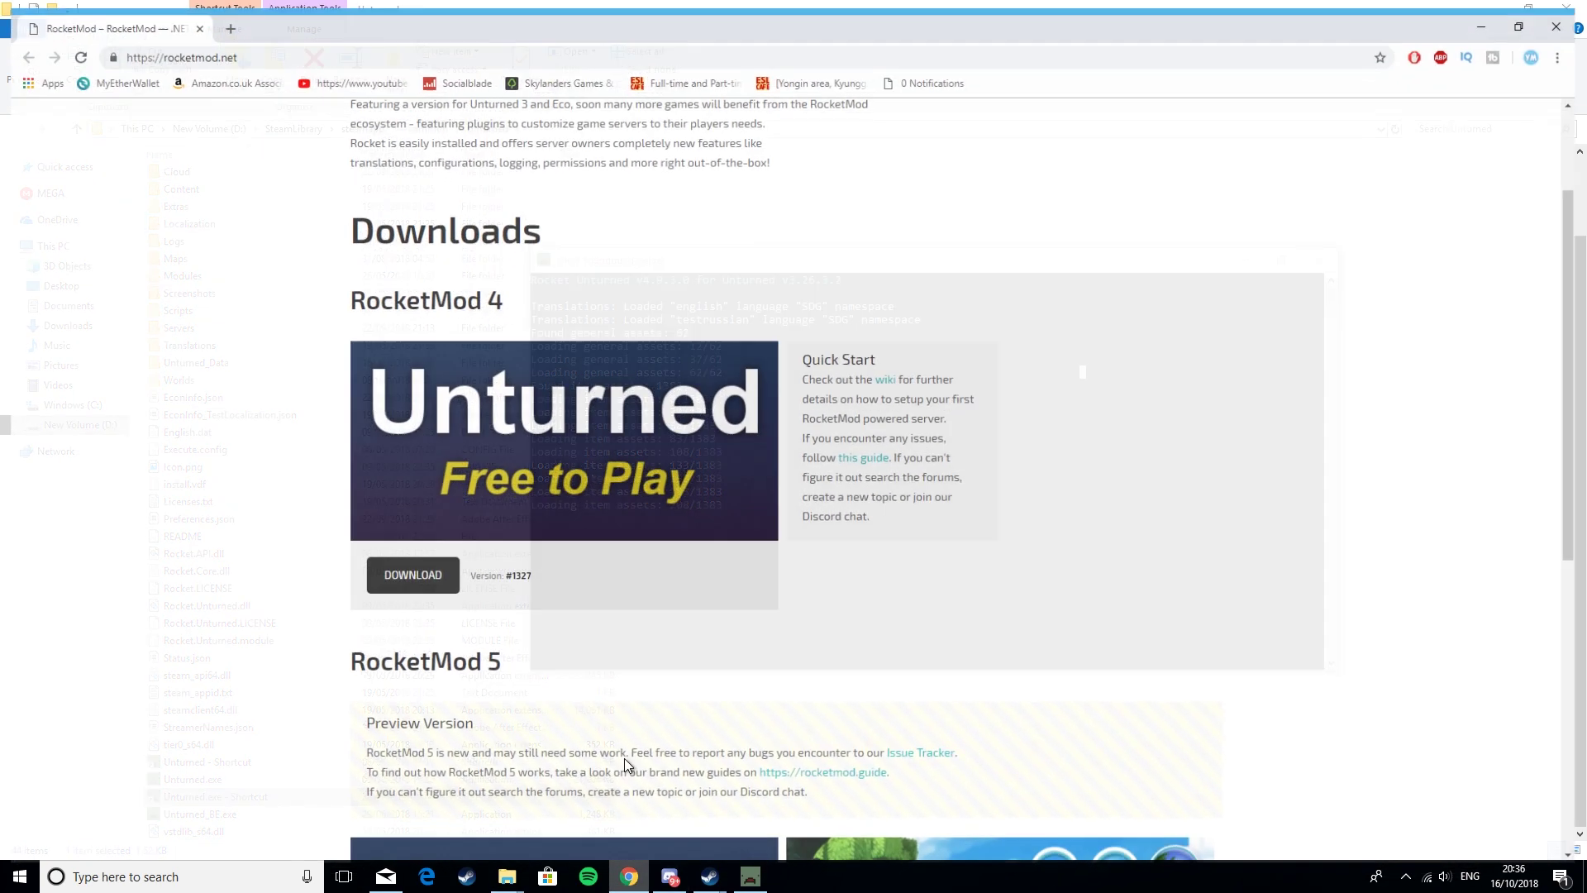
Step: Switch to Chrome, open the RocketMod 4 wiki and read the Installing Rocket page, including its plugin, permissions and settings configuration sections
left_click(623, 757)
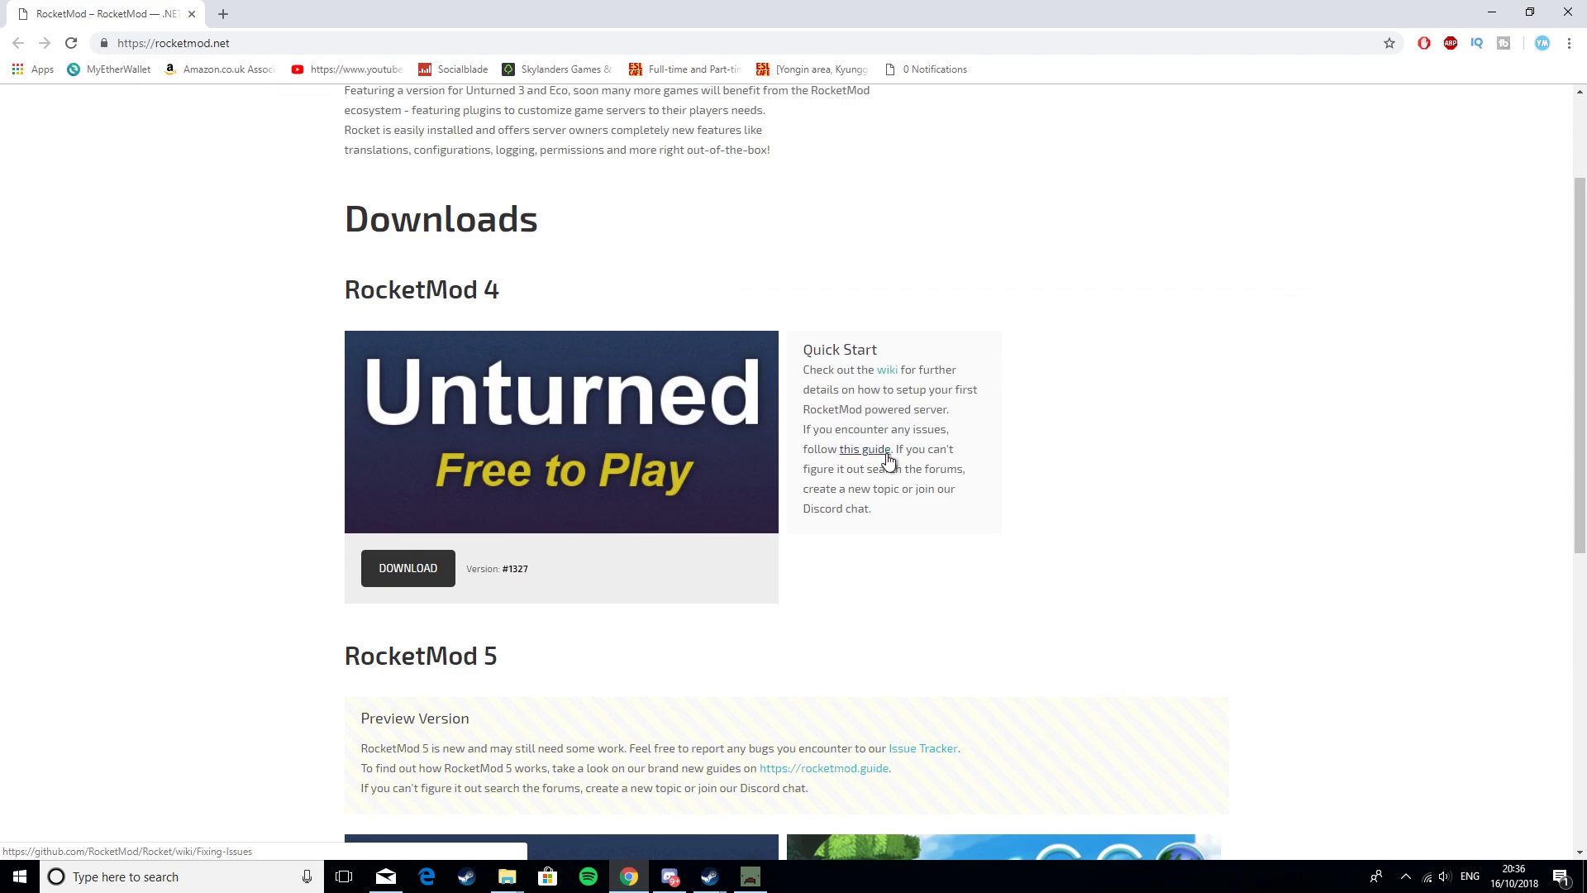
left_click(888, 369)
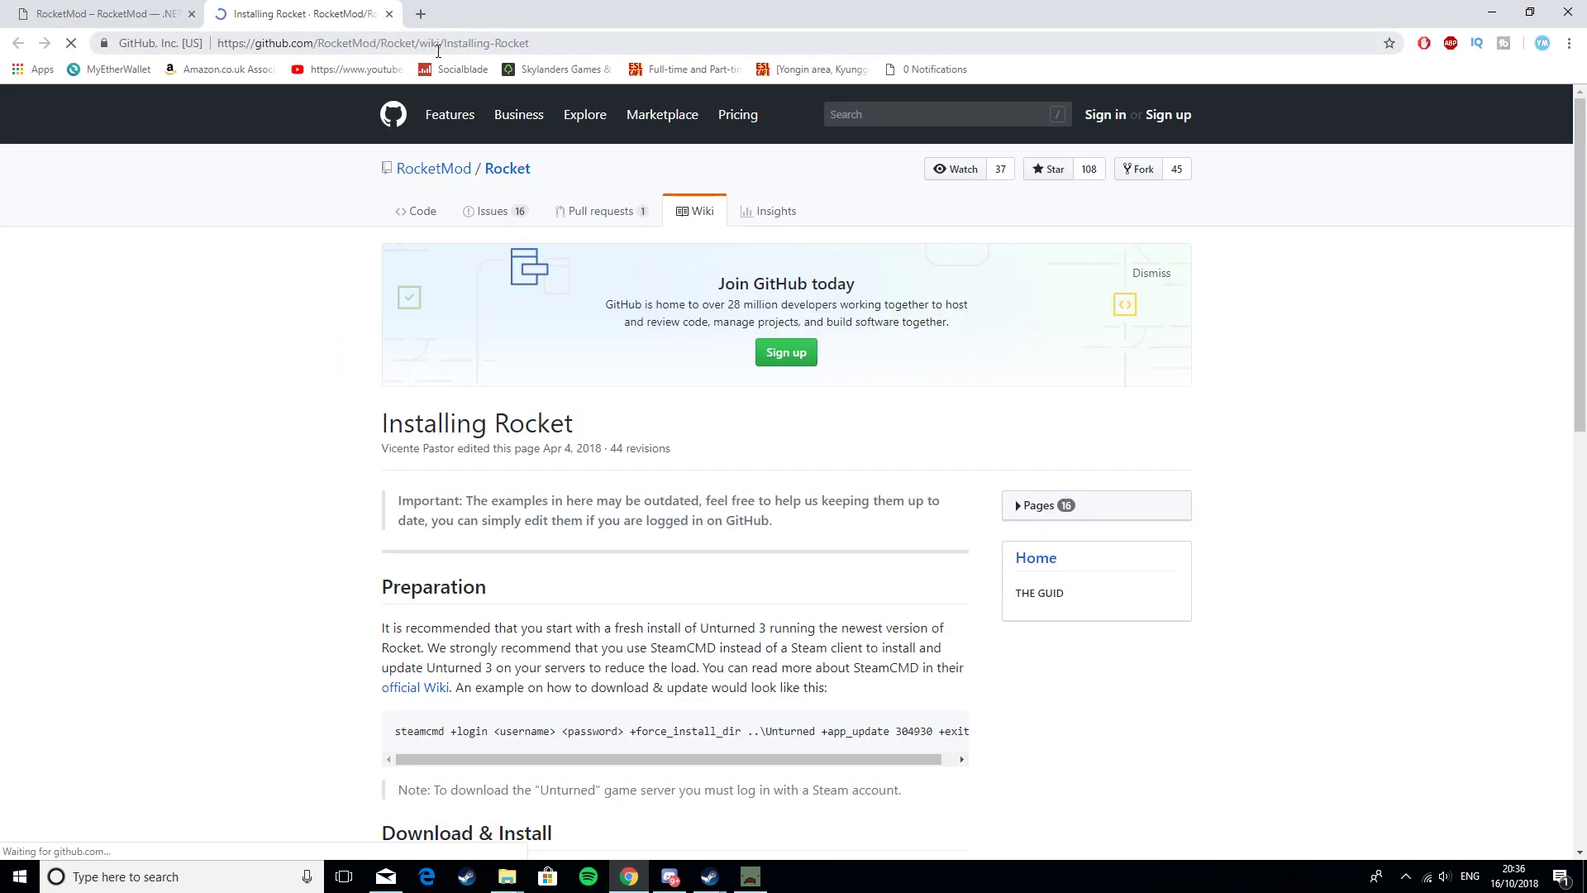
scroll(341, 677, "down", 6)
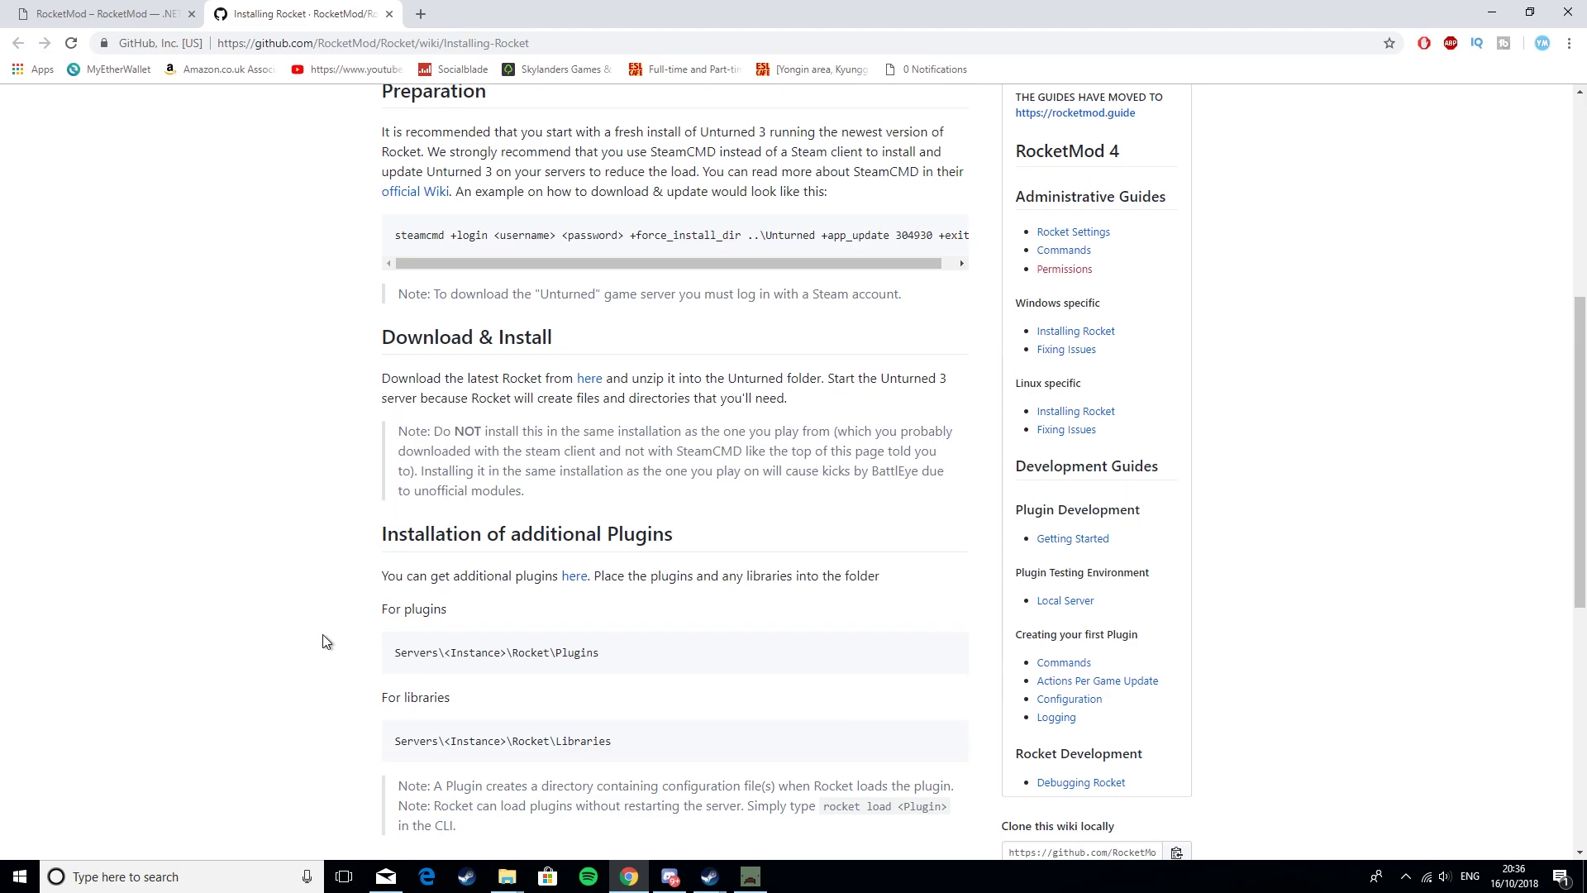
scroll(322, 642, "down", 7)
scroll(322, 641, "up", 13)
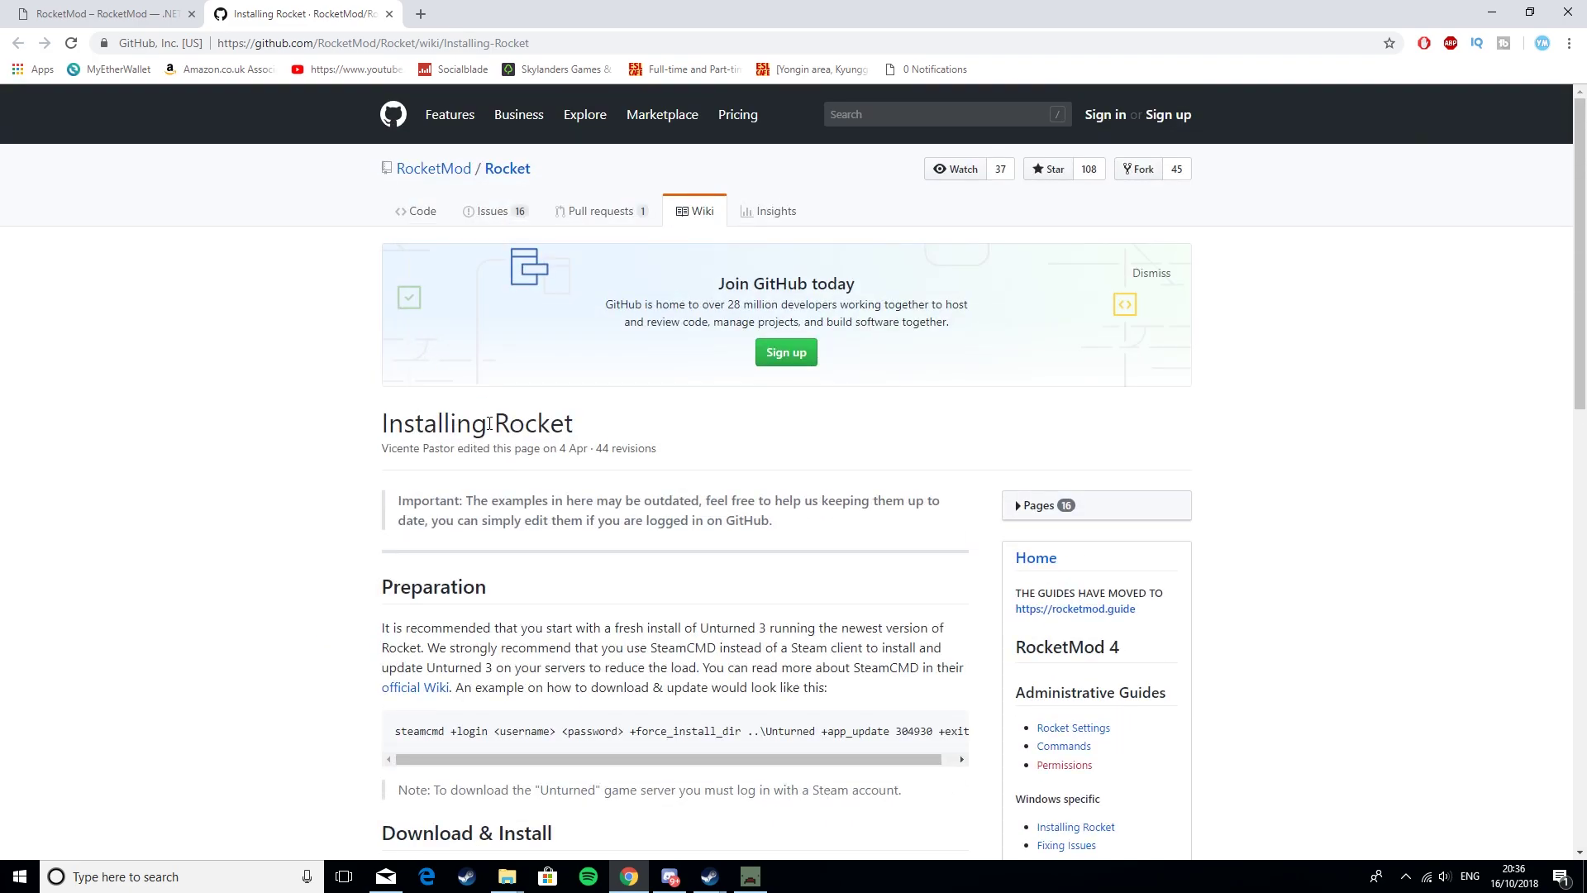
scroll(496, 496, "down", 13)
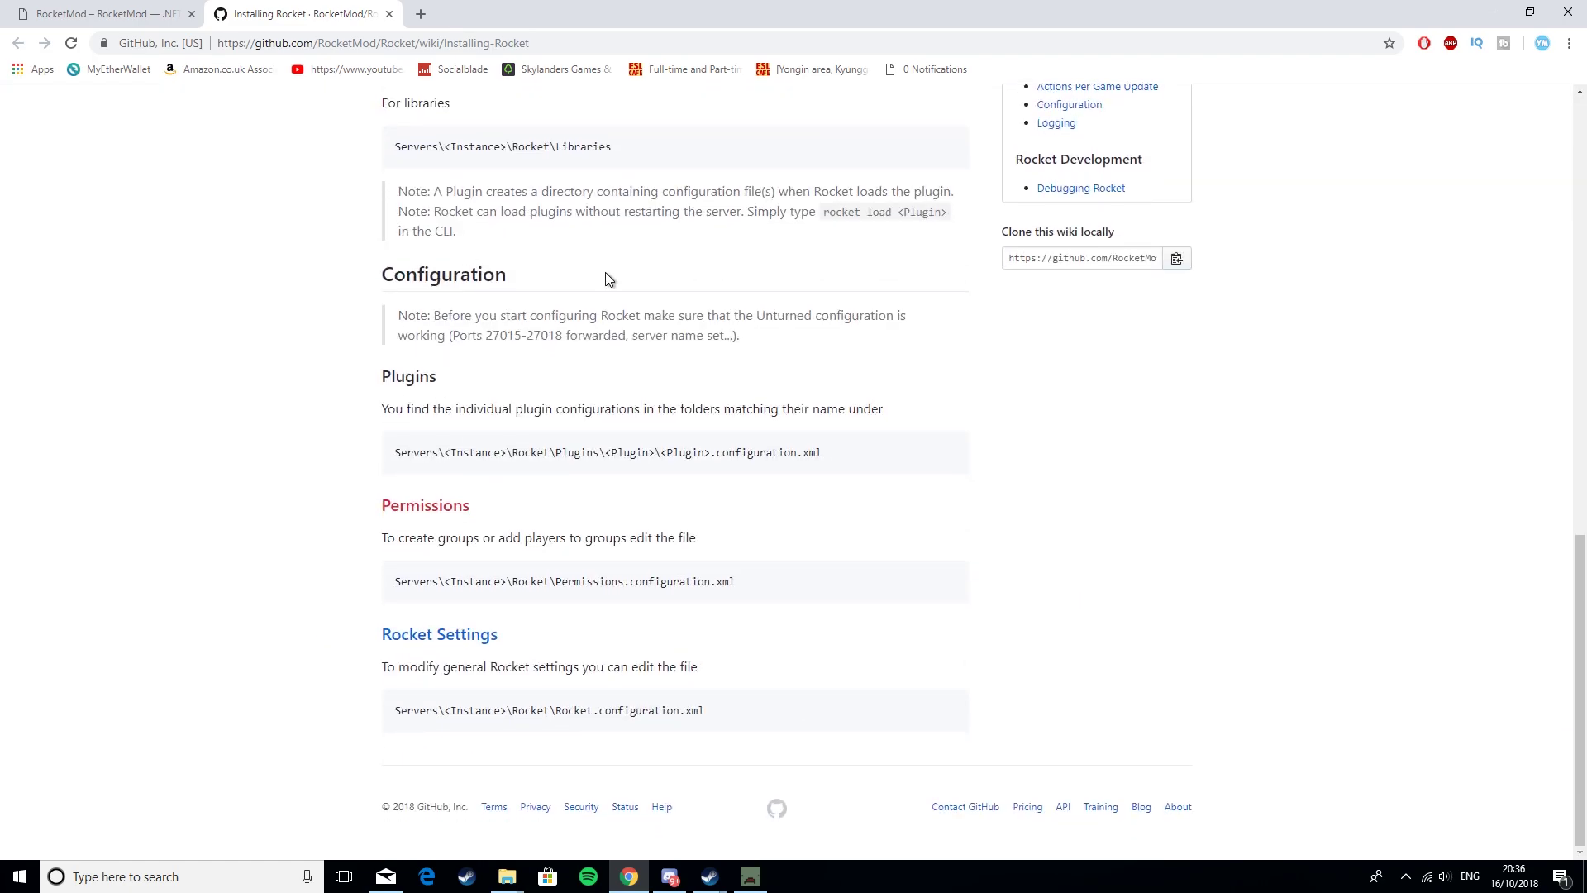
scroll(539, 490, "up", 10)
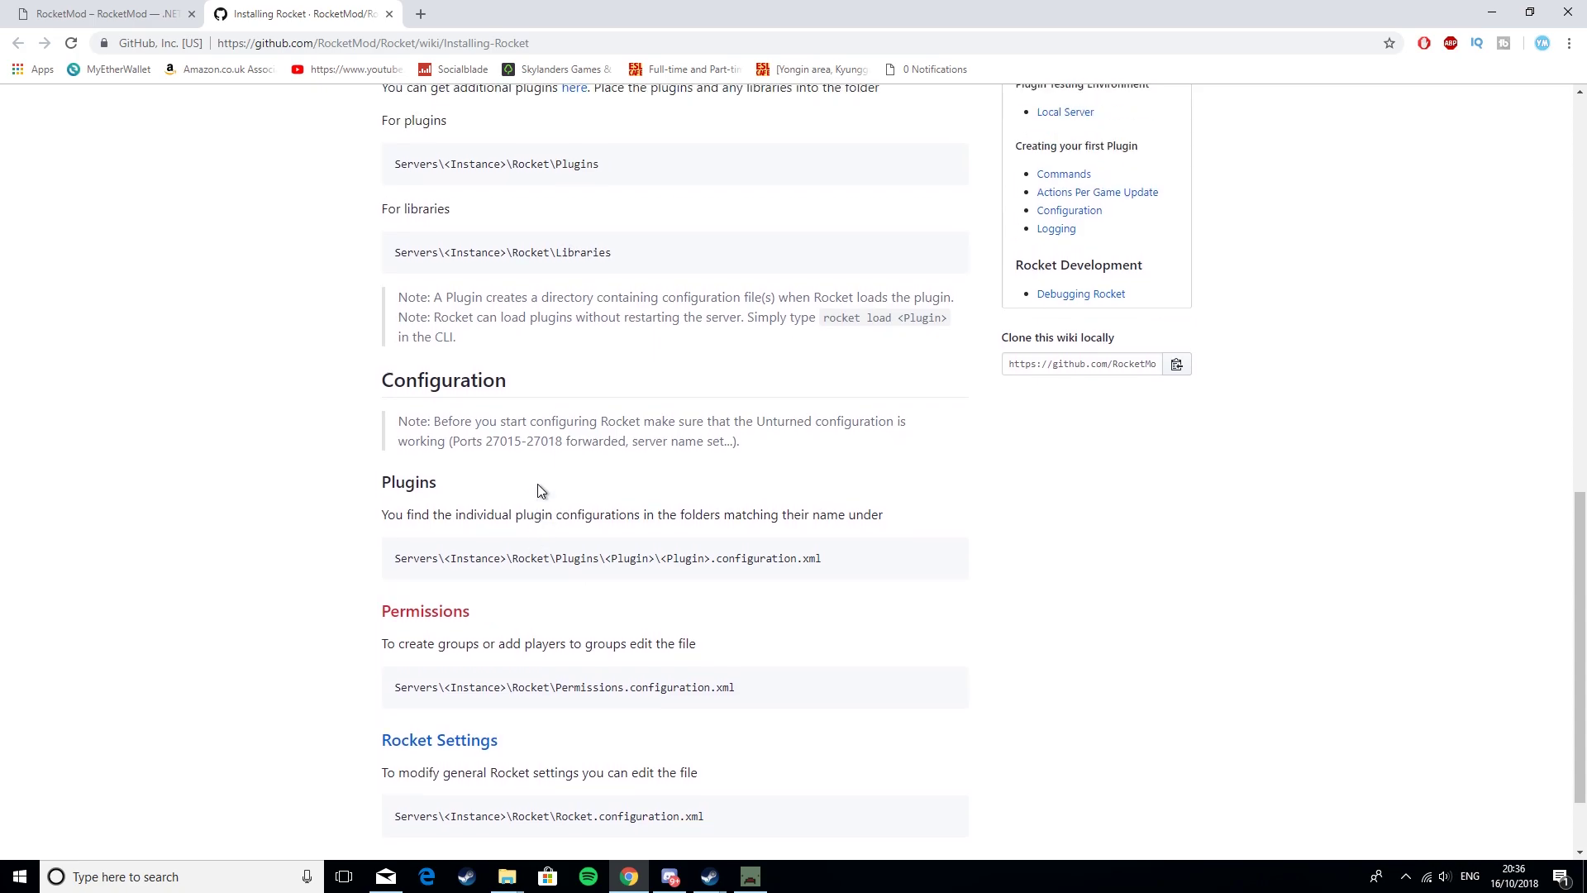
scroll(537, 484, "down", 10)
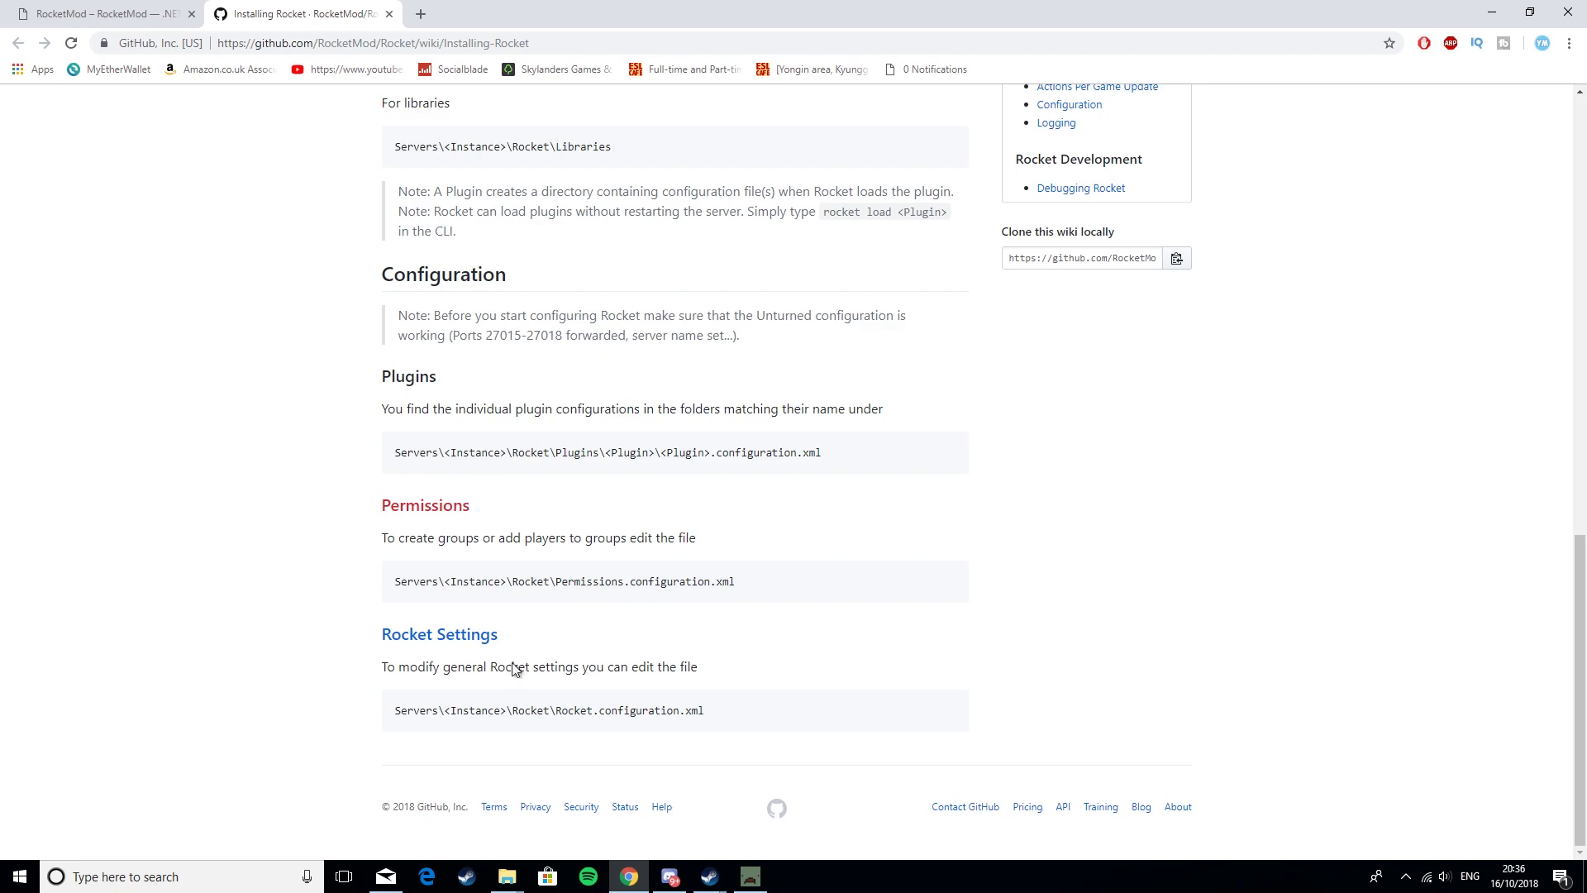
left_click_drag(345, 402, 389, 439)
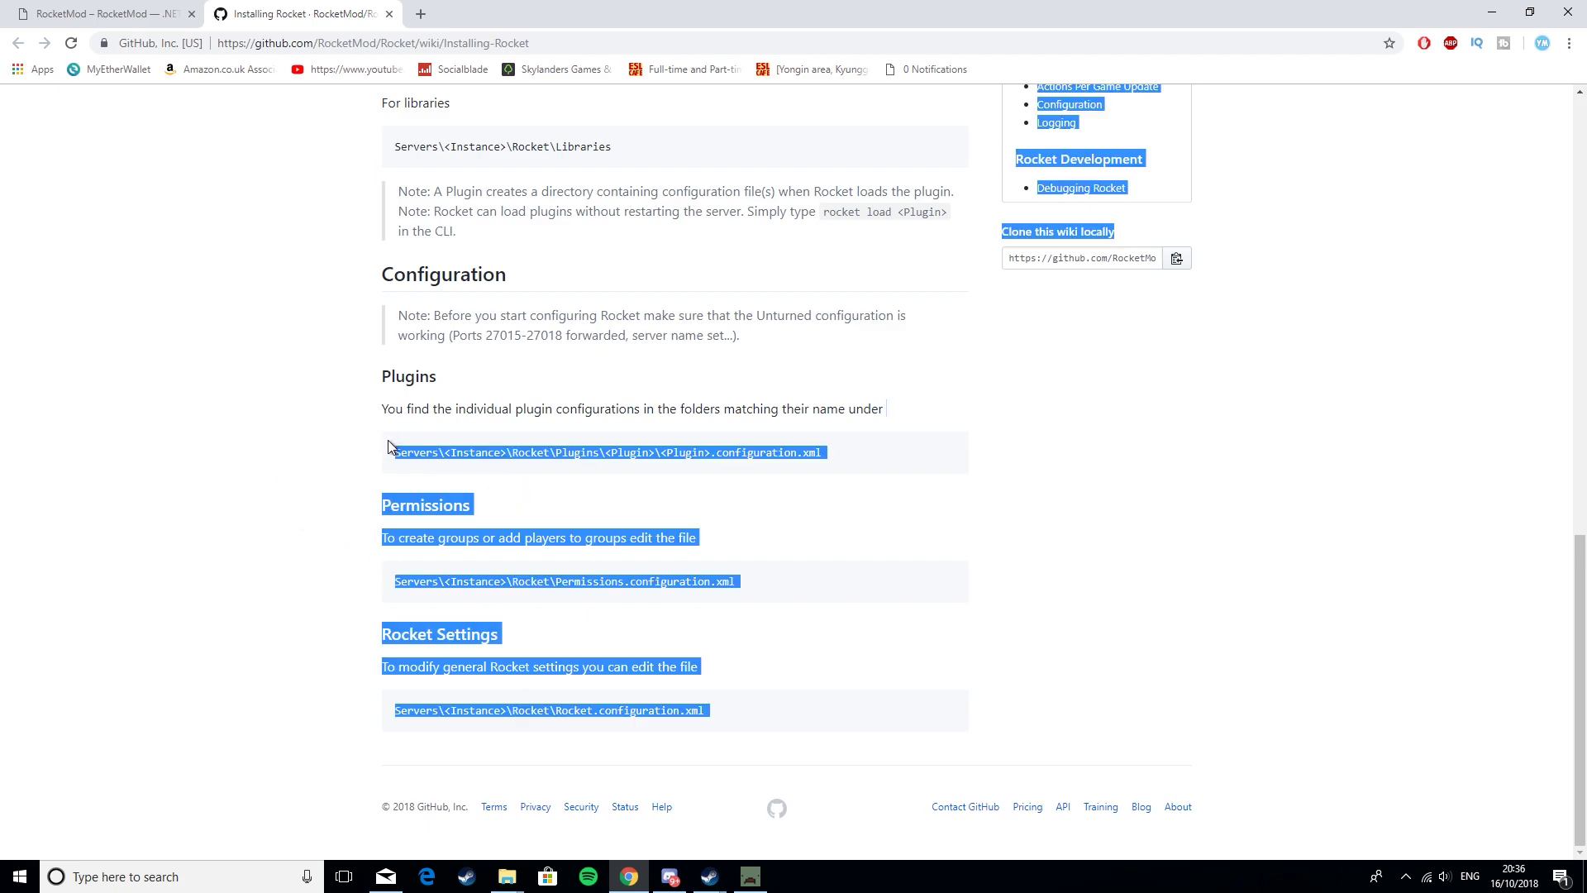
left_click(980, 545)
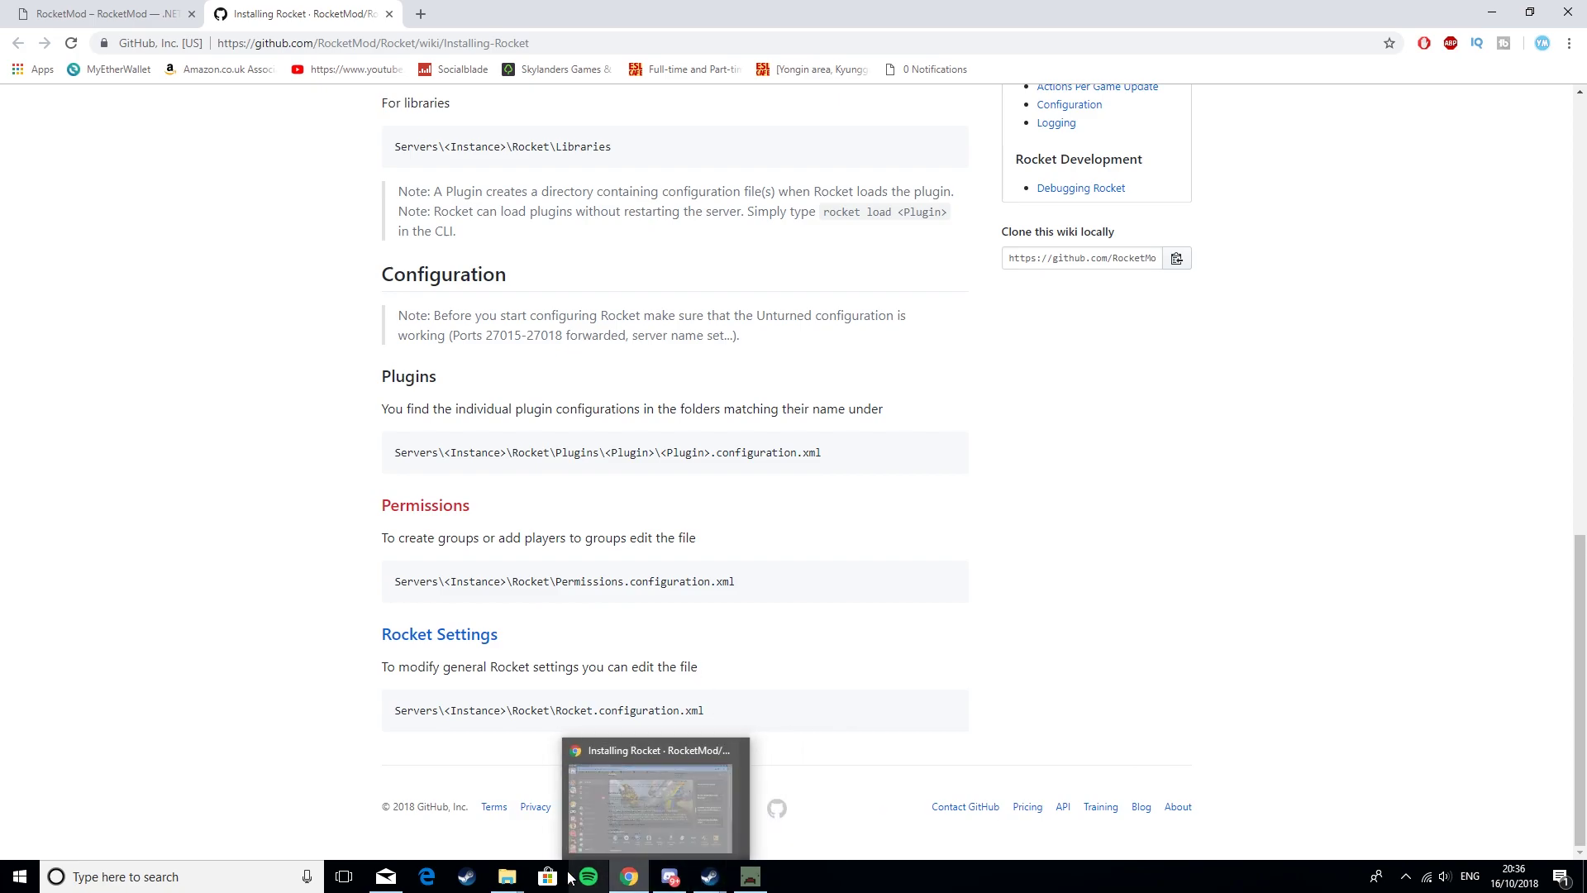
Step: Switch to the Unturned folder in File Explorer and open the Rocket folder of the YoungmindUnturned server under Servers
mouse_move(507, 876)
left_click(815, 798)
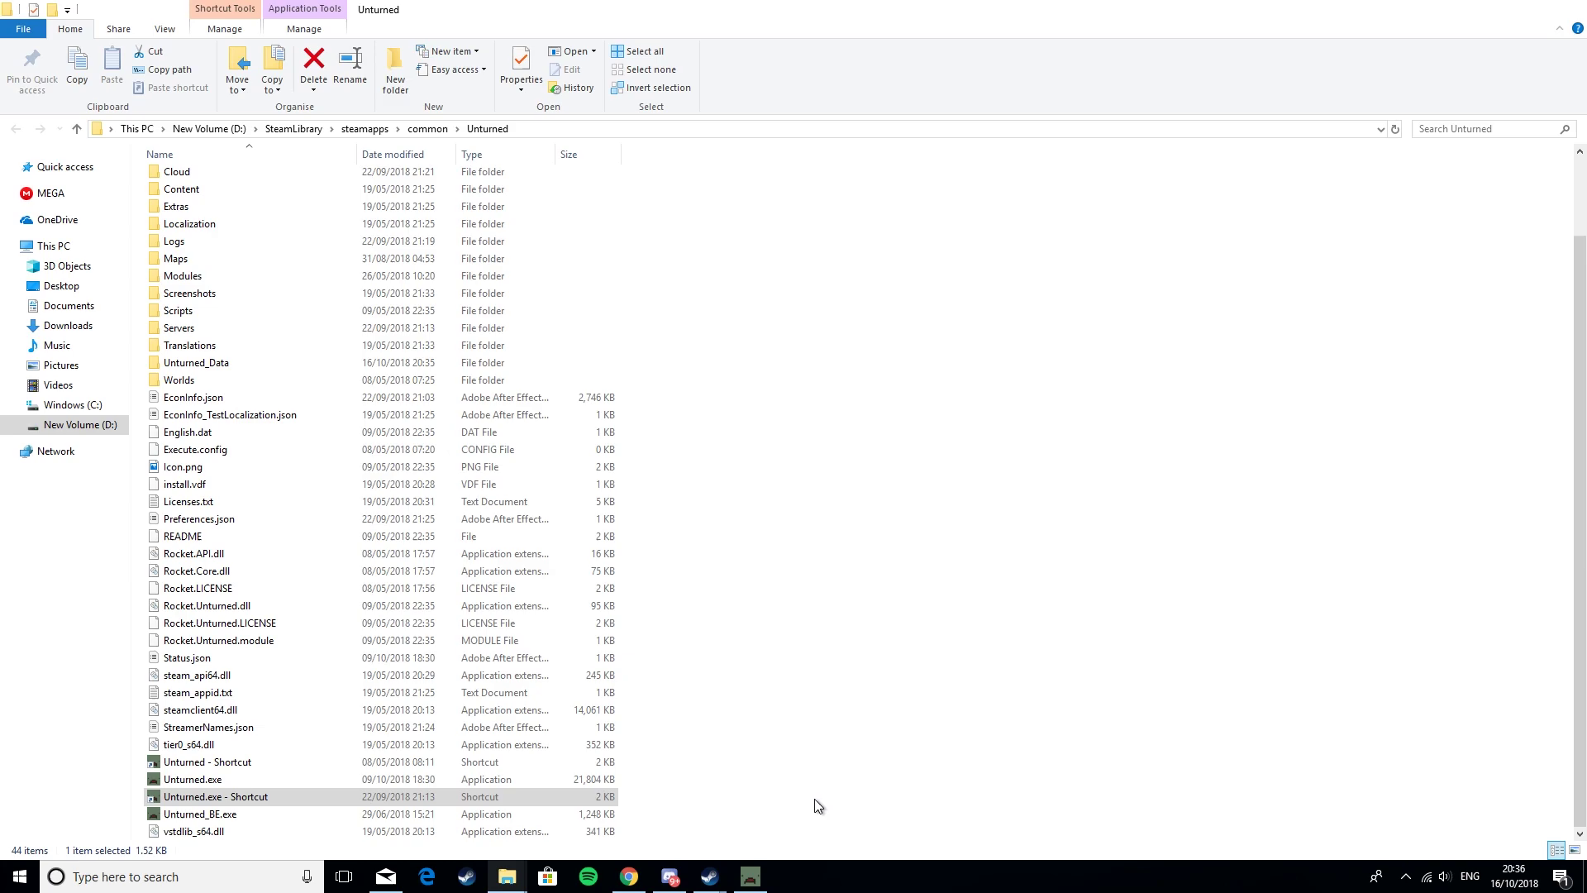
scroll(215, 413, "up", 2)
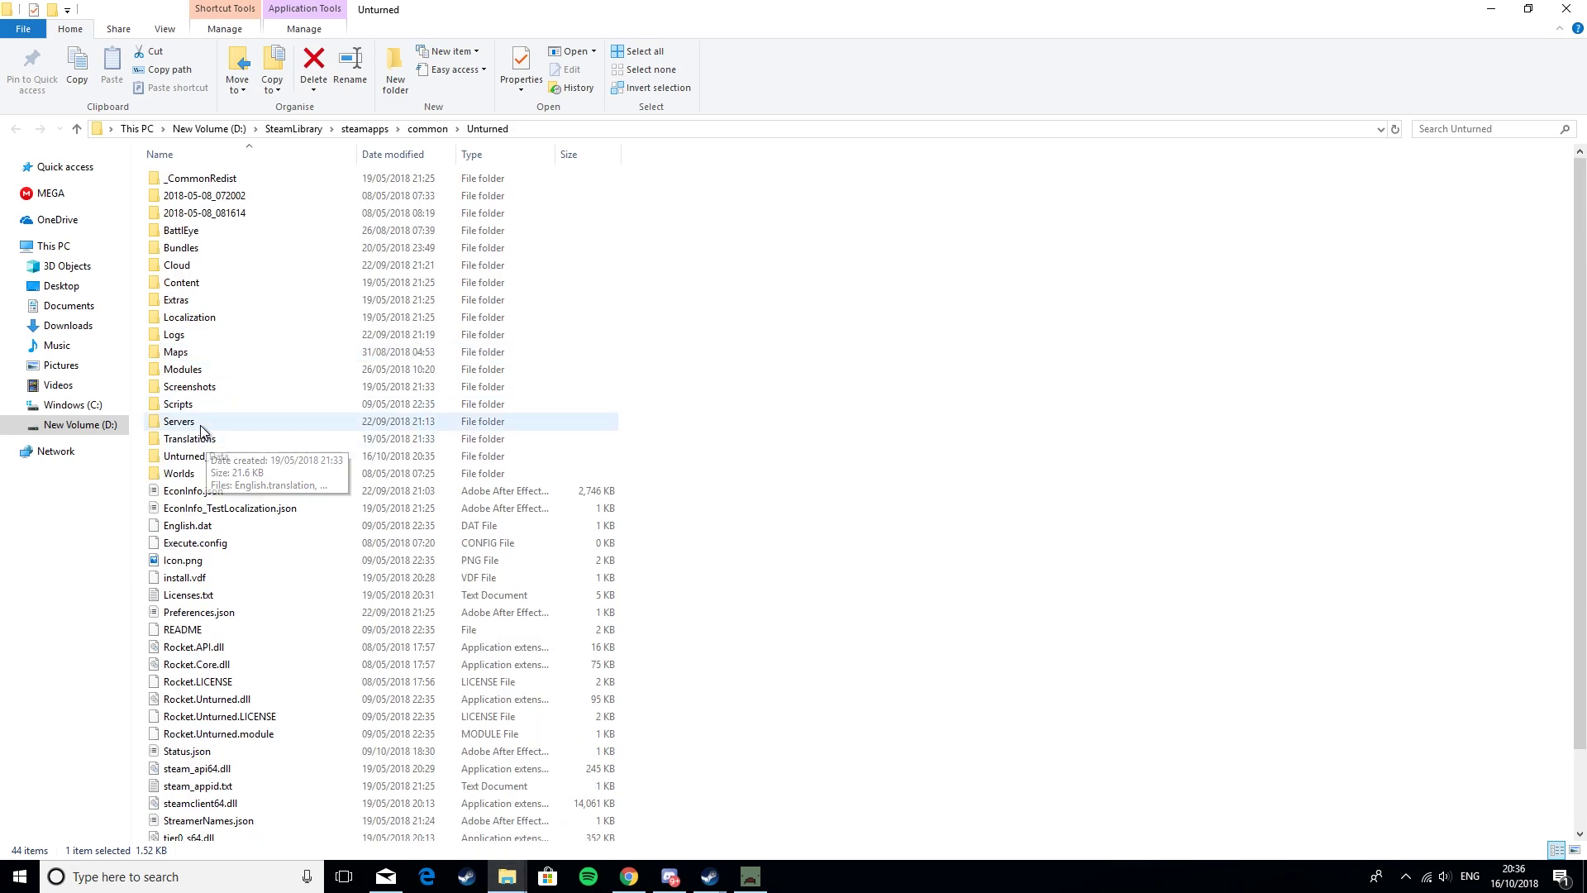
double_click(200, 422)
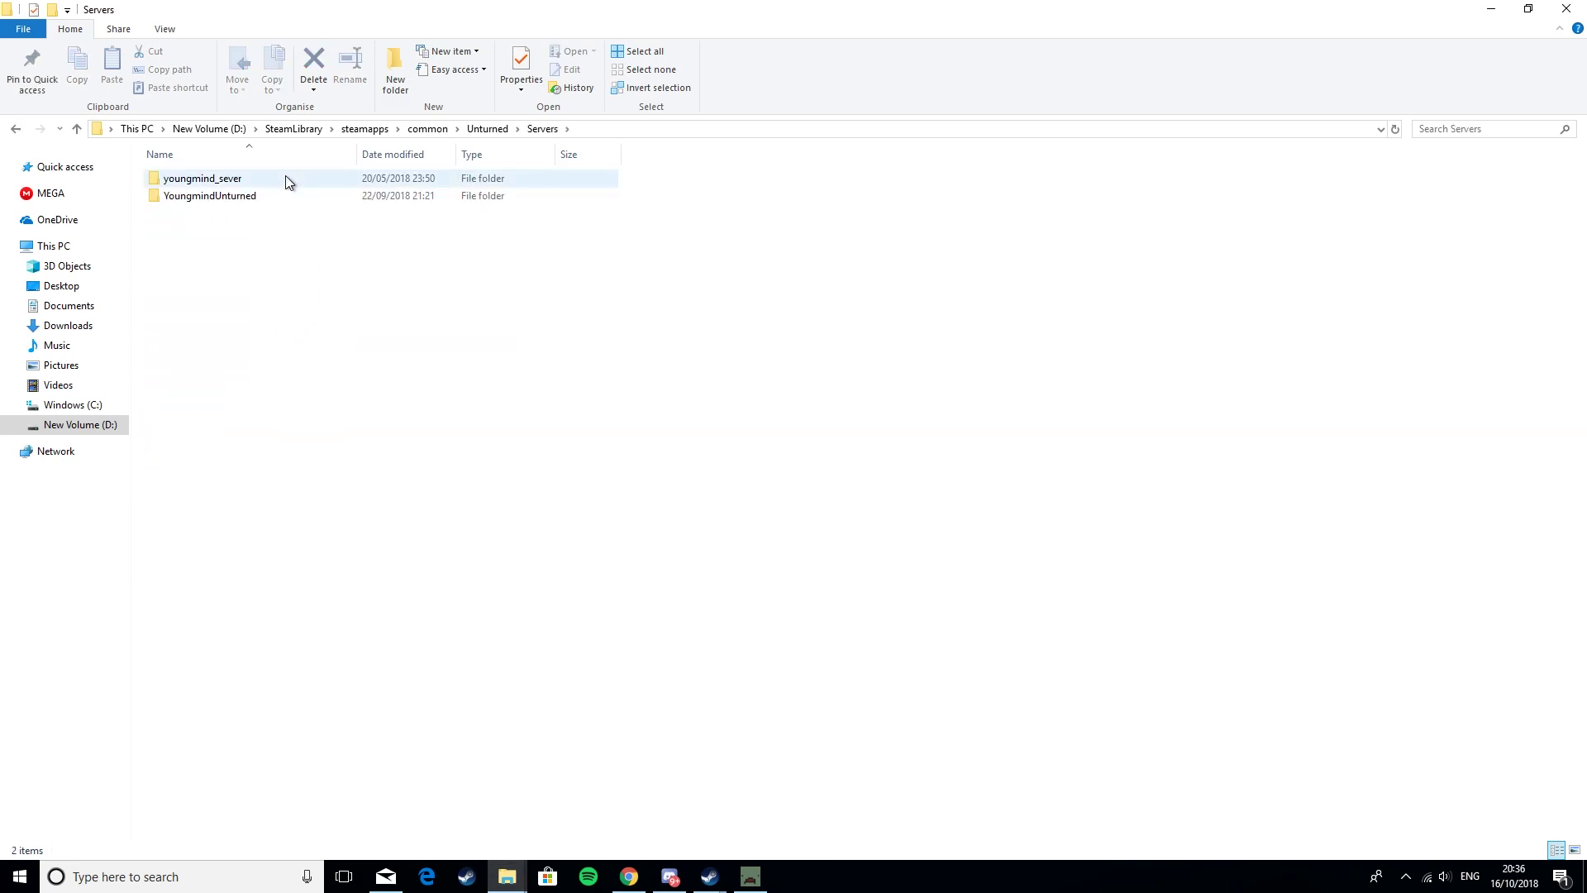
double_click(268, 202)
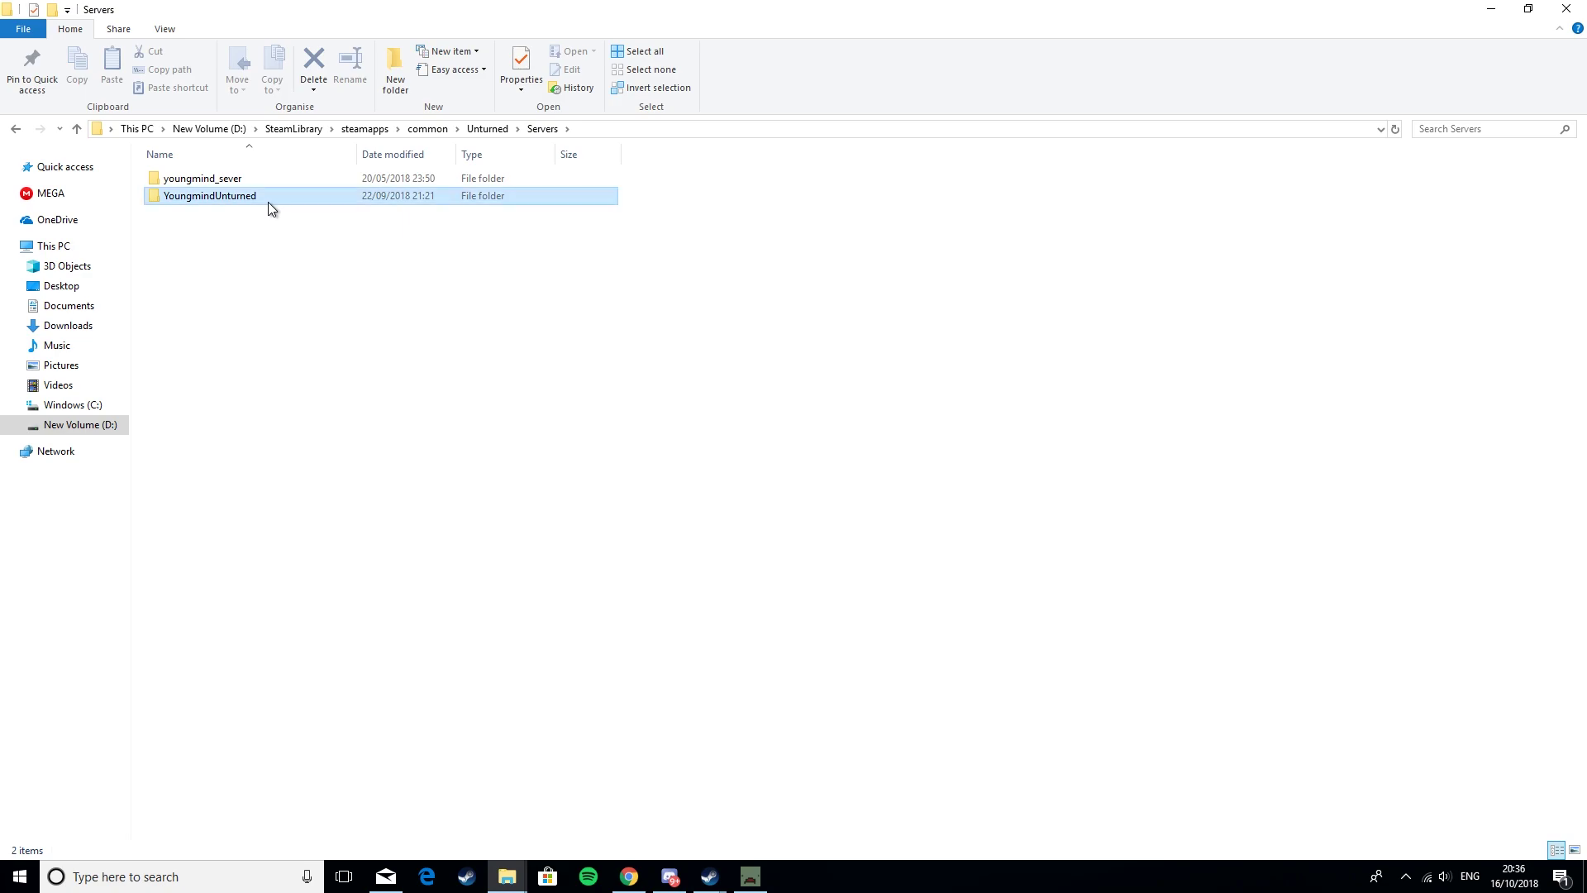
double_click(190, 251)
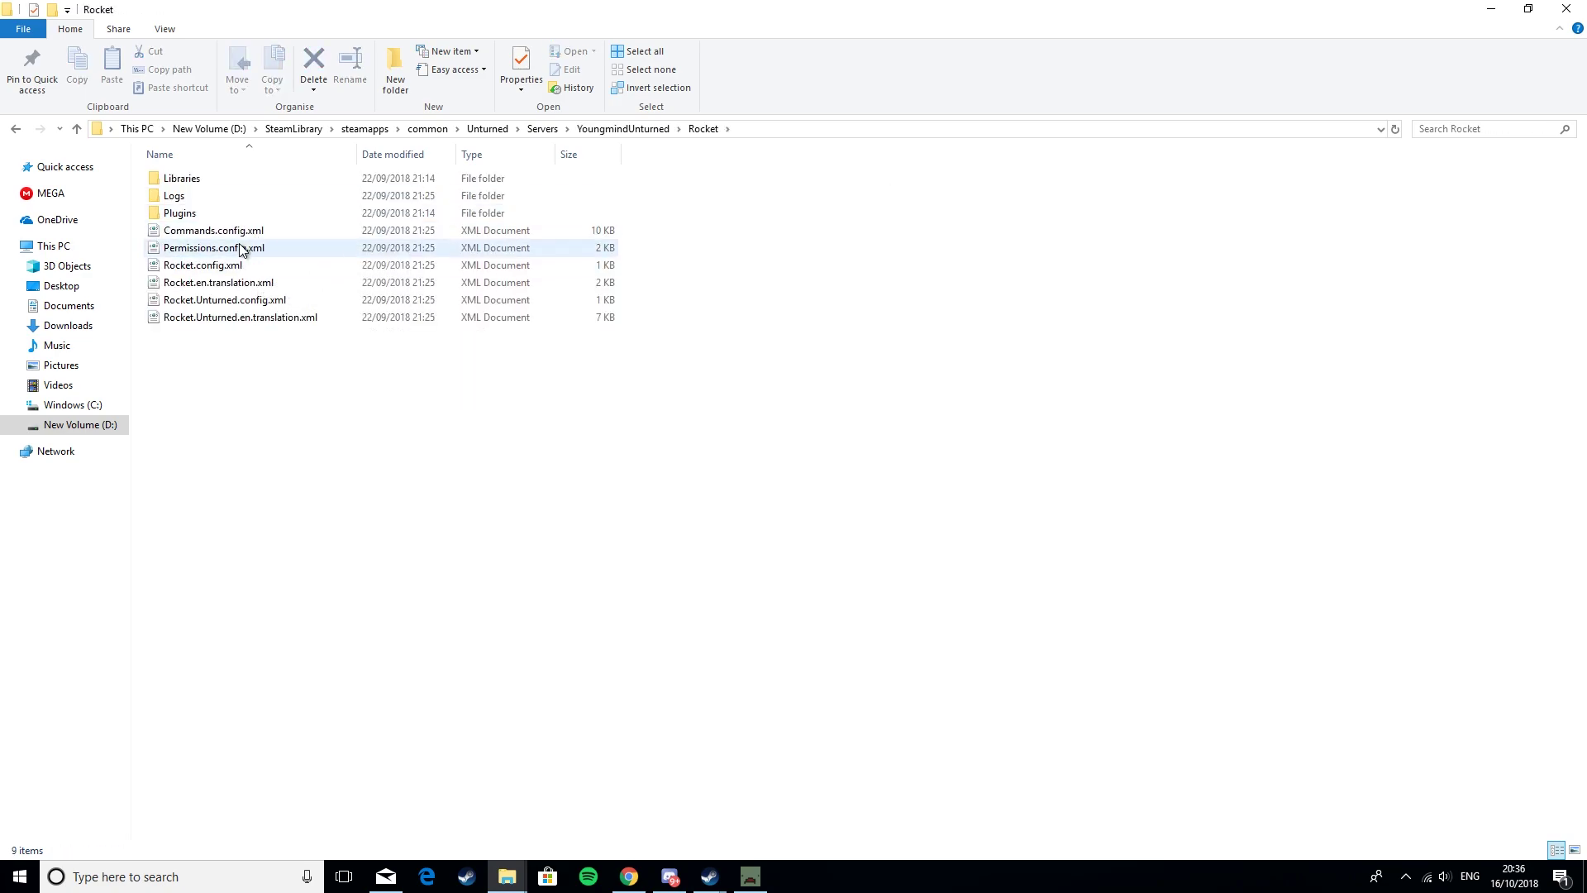
Step: Open Commands.config.xml in Notepad++ and look through its list of Rocket commands
right_click(230, 238)
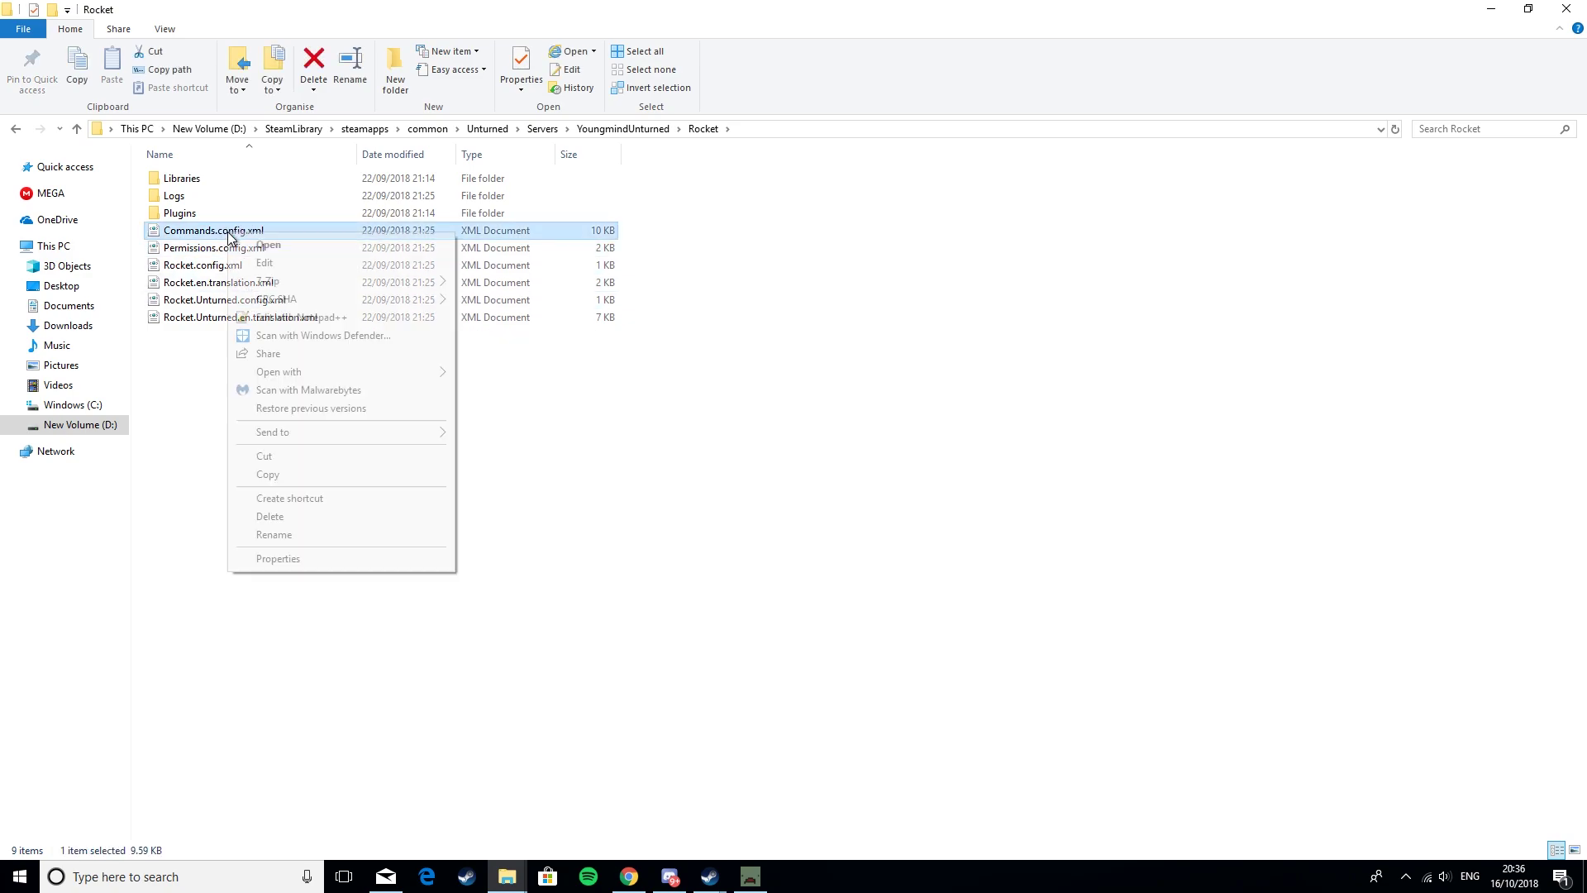
left_click(266, 299)
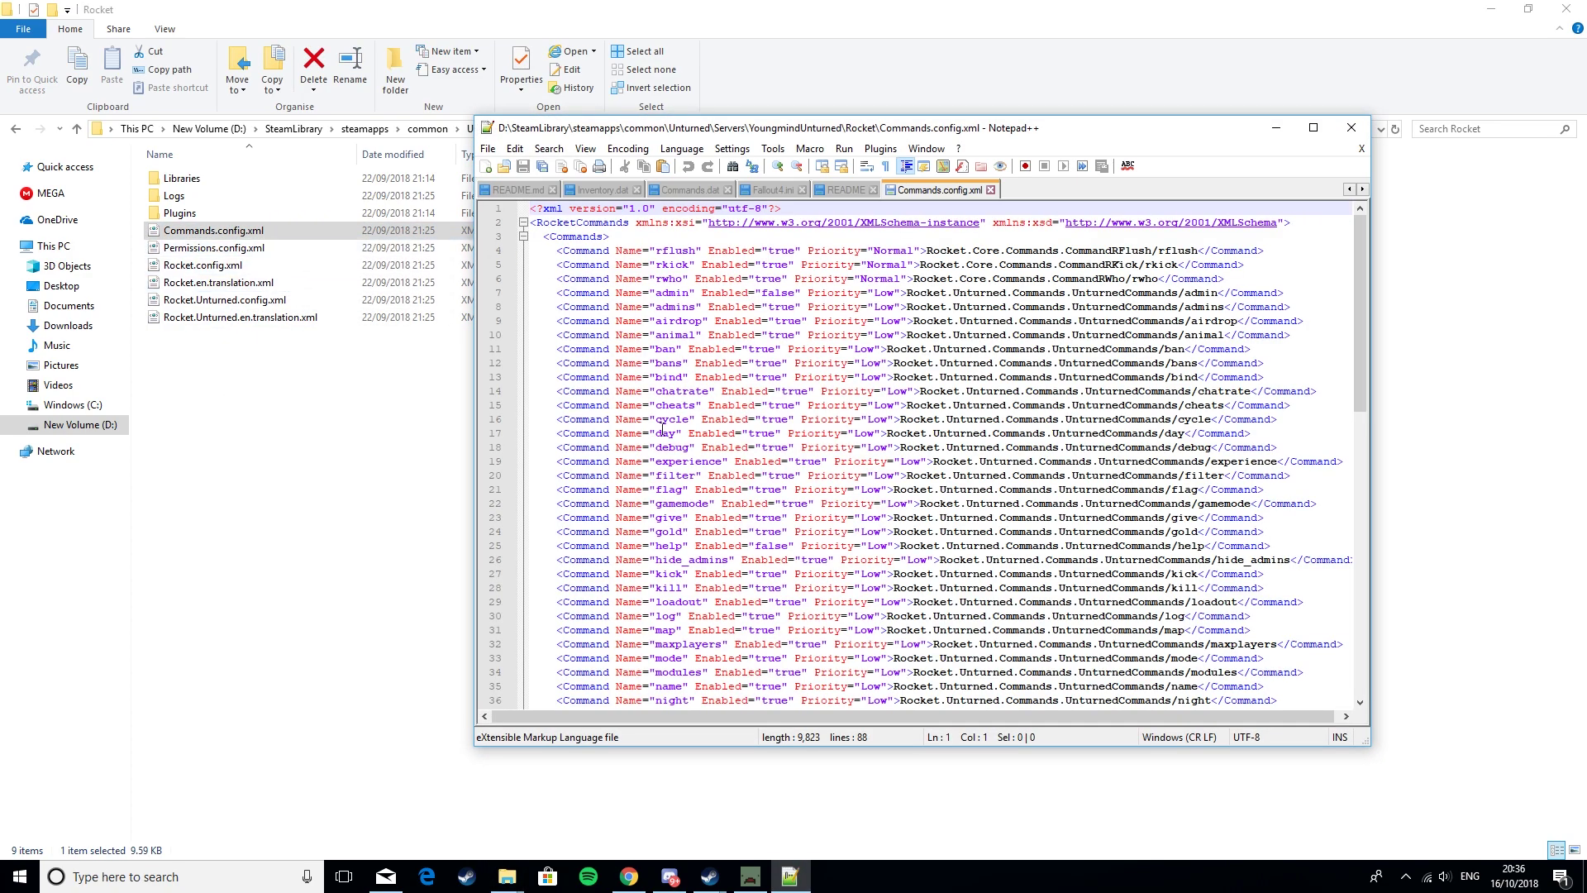
scroll(705, 432, "down", 1)
scroll(705, 431, "up", 1)
scroll(782, 288, "down", 10)
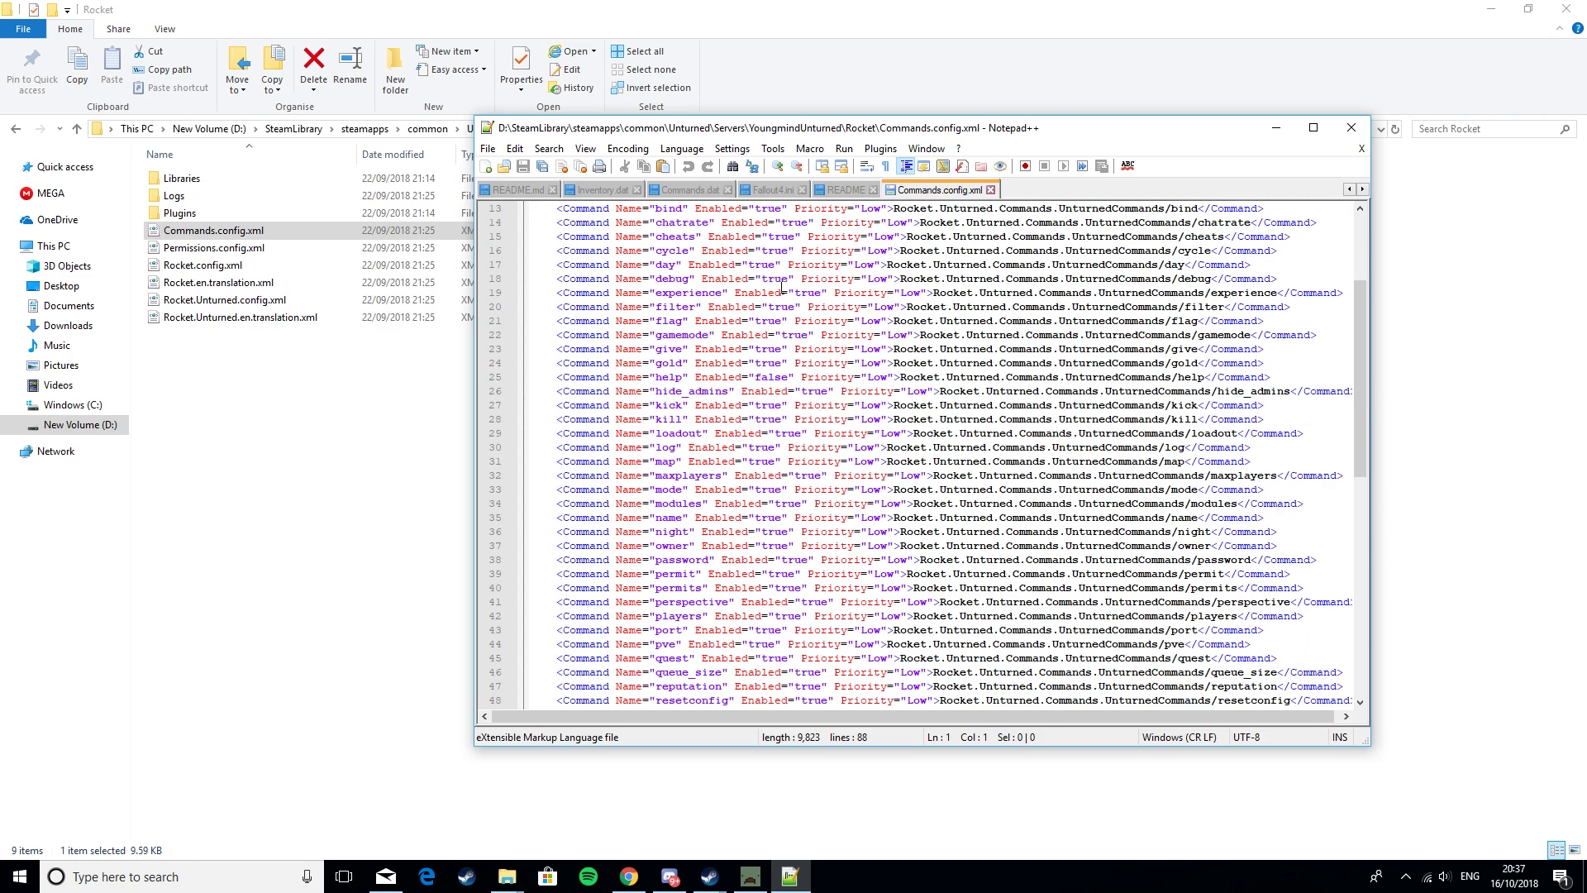
scroll(782, 287, "up", 10)
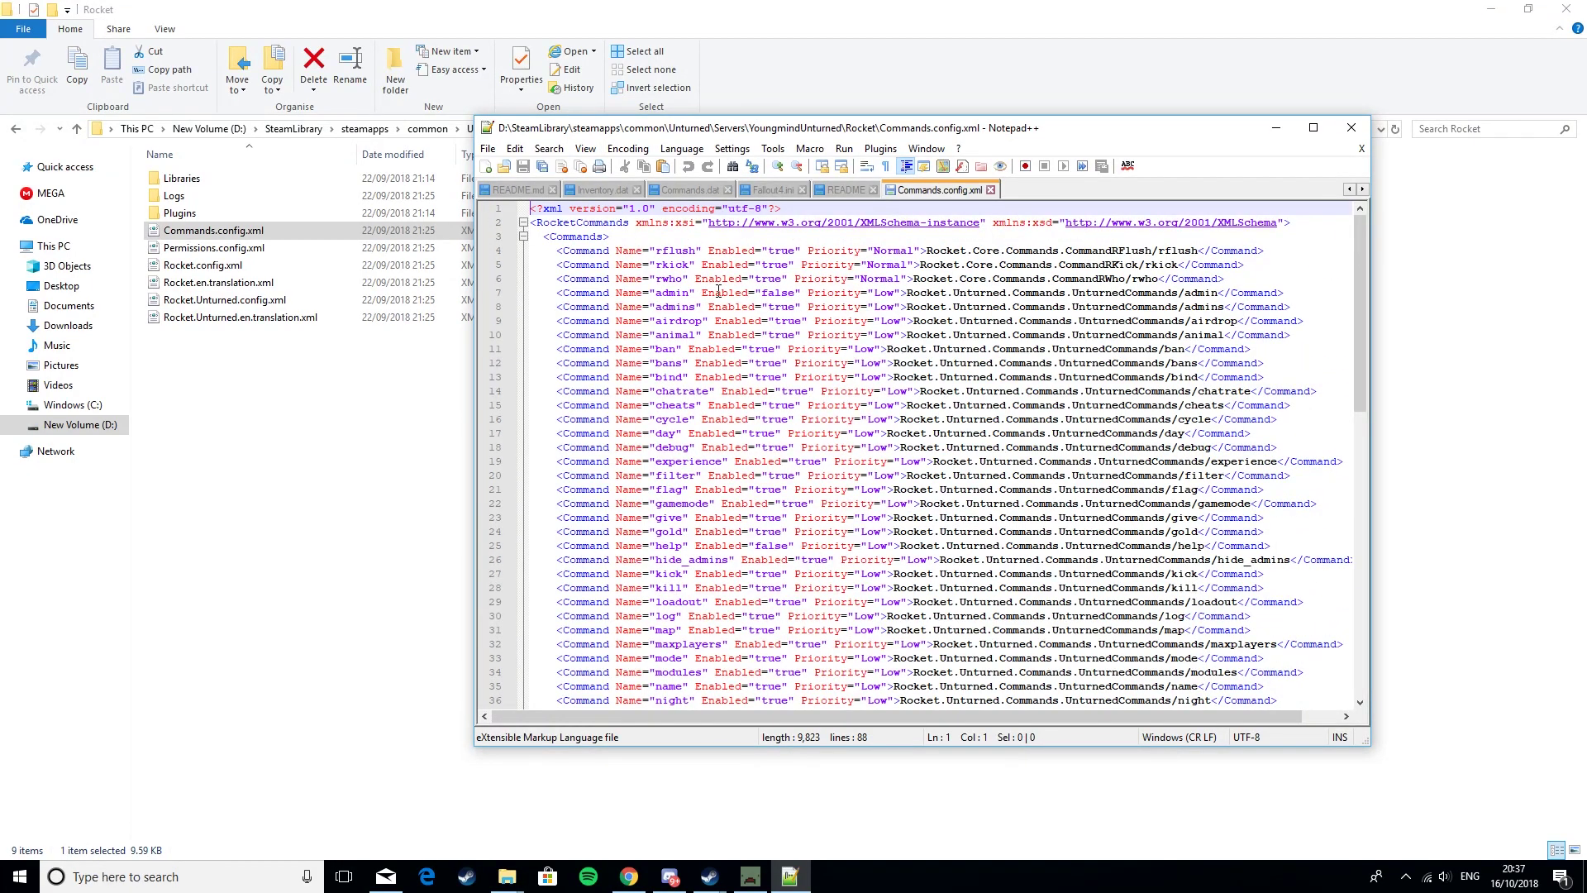
scroll(719, 290, "down", 1)
scroll(719, 290, "up", 1)
Step: Examine the Enabled values of entries such as rkick, rwho, admin, admins and airdrop, then read the command list to its end
left_click(772, 266)
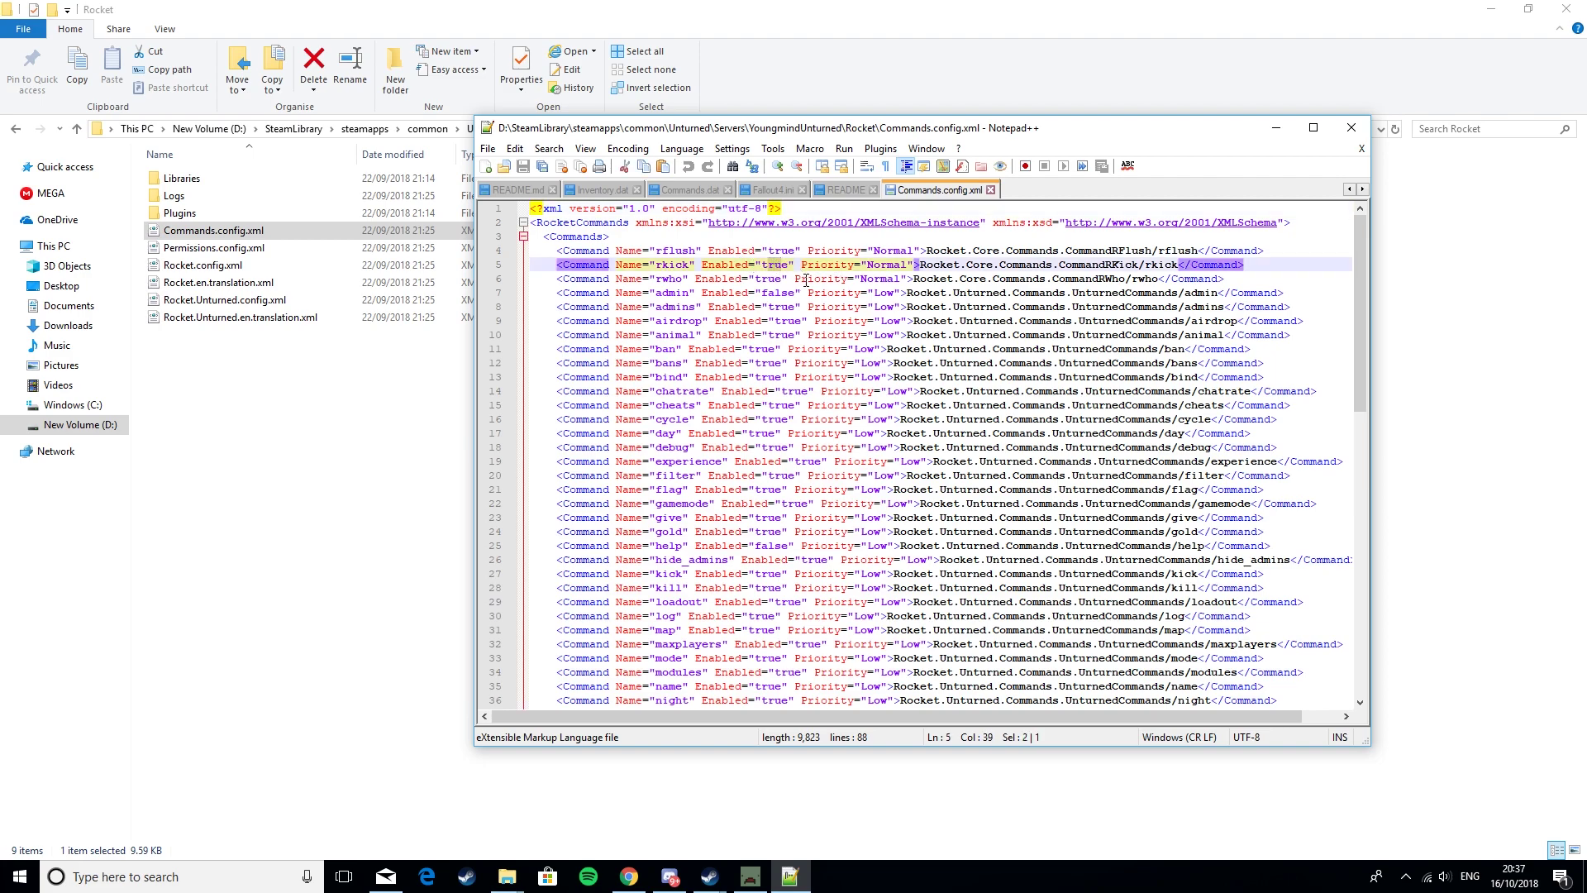
left_click(793, 280)
left_click(739, 280)
left_click(780, 294)
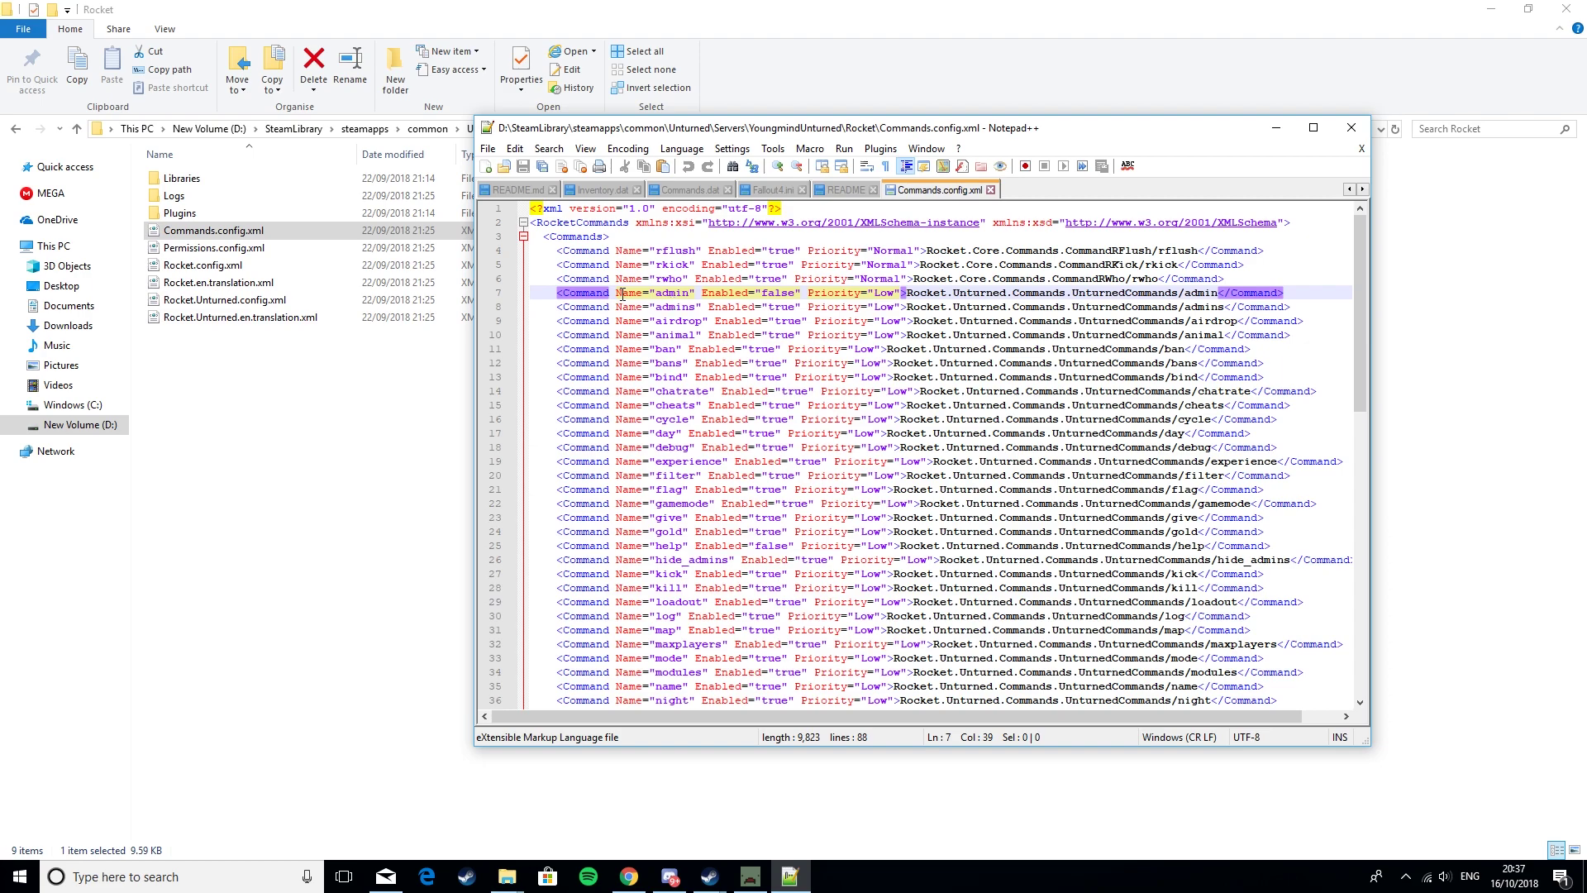
left_click_drag(611, 293, 736, 304)
left_click(743, 304)
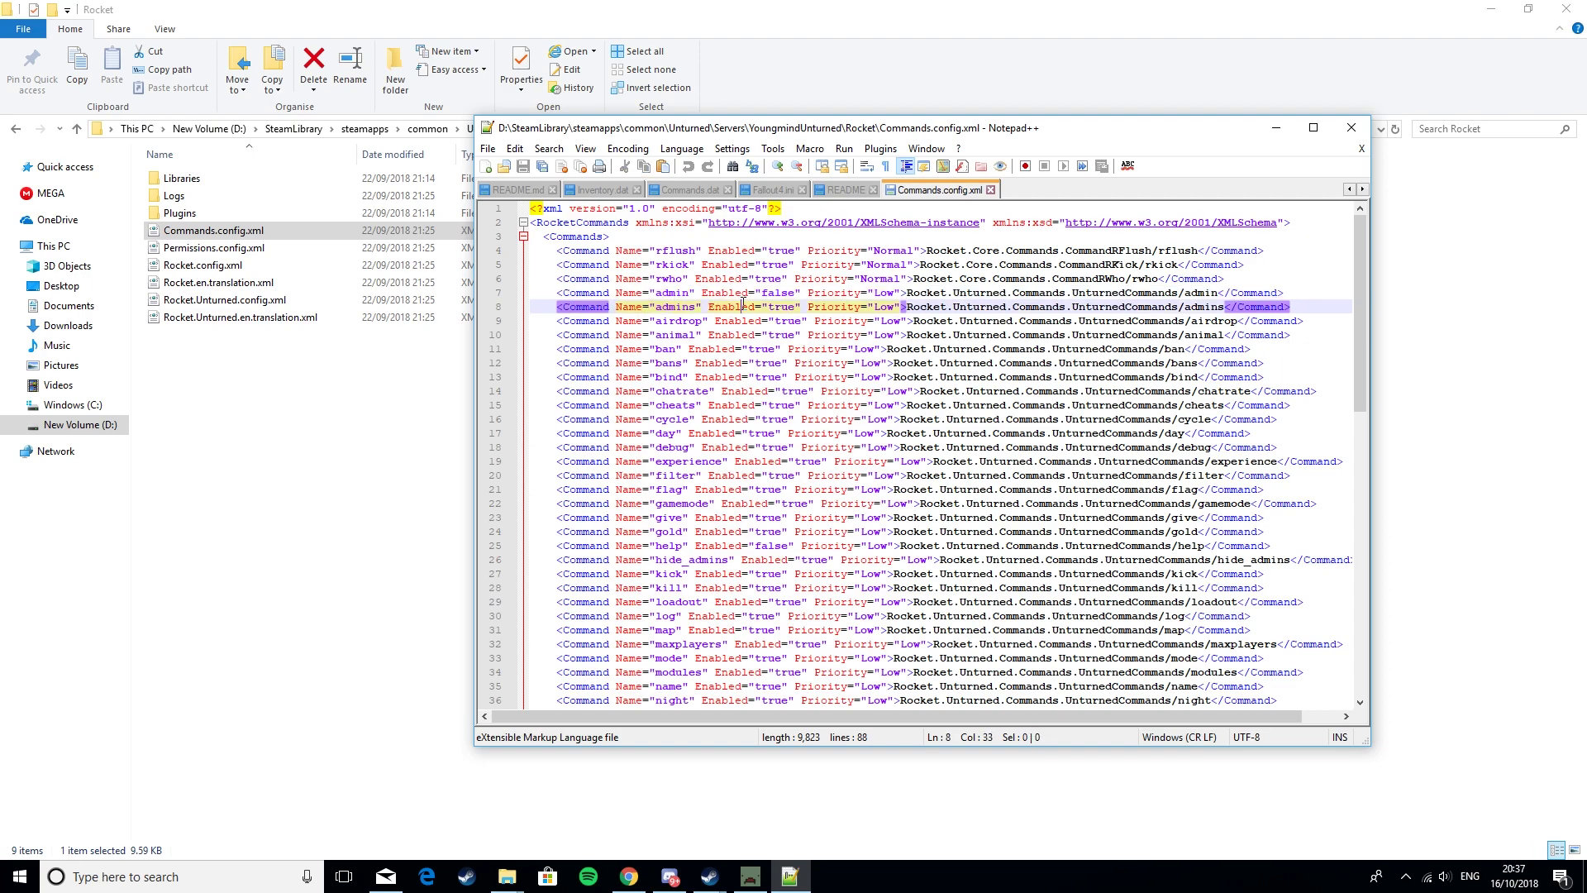
left_click(1107, 251)
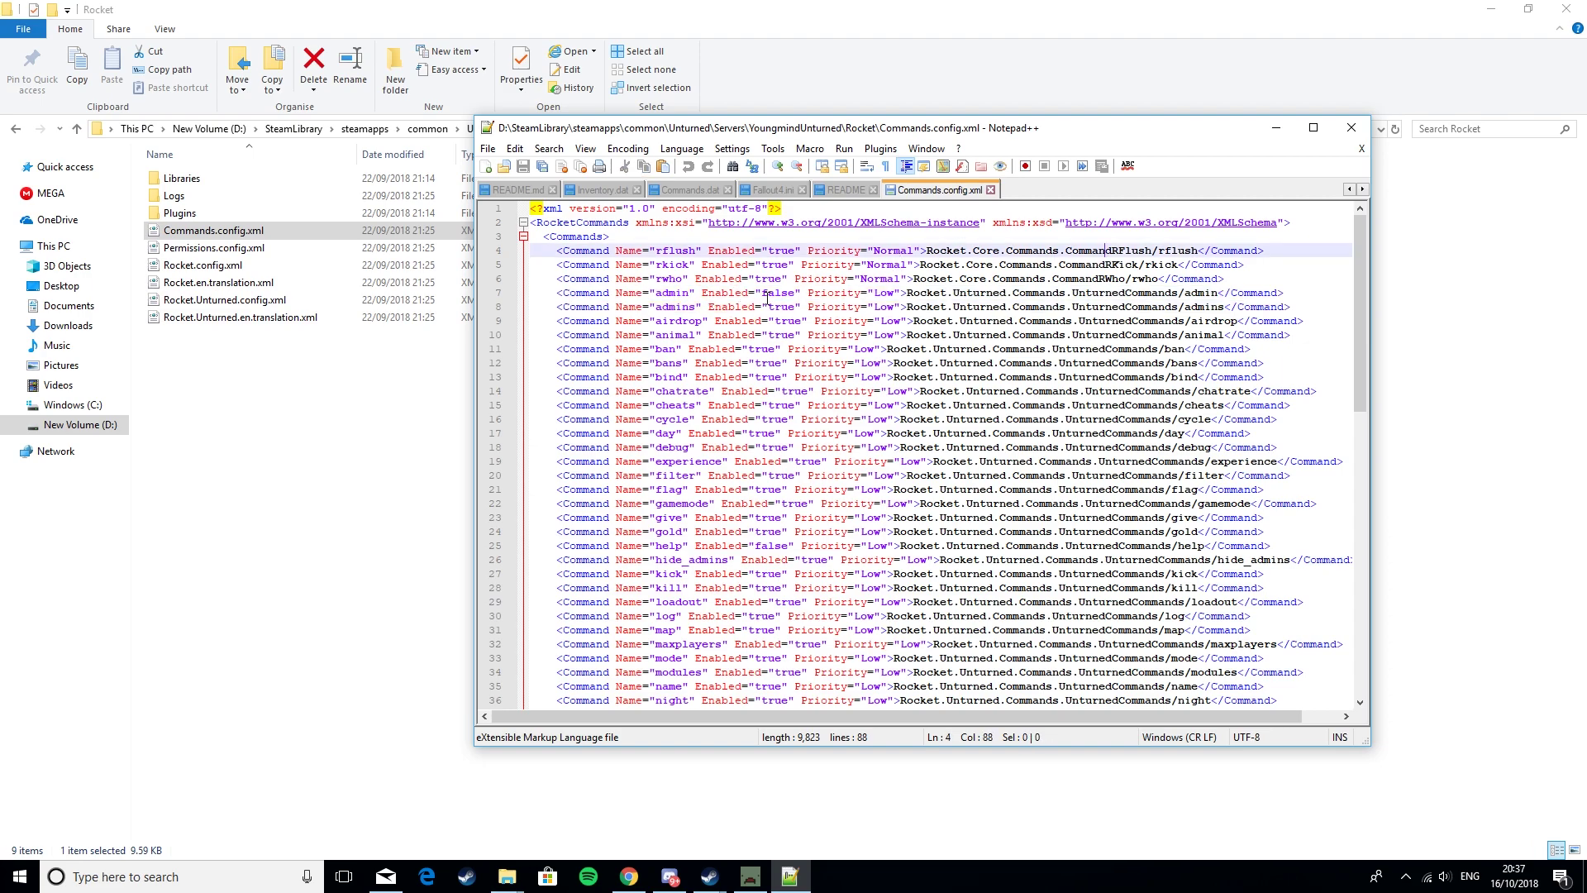
left_click(721, 306)
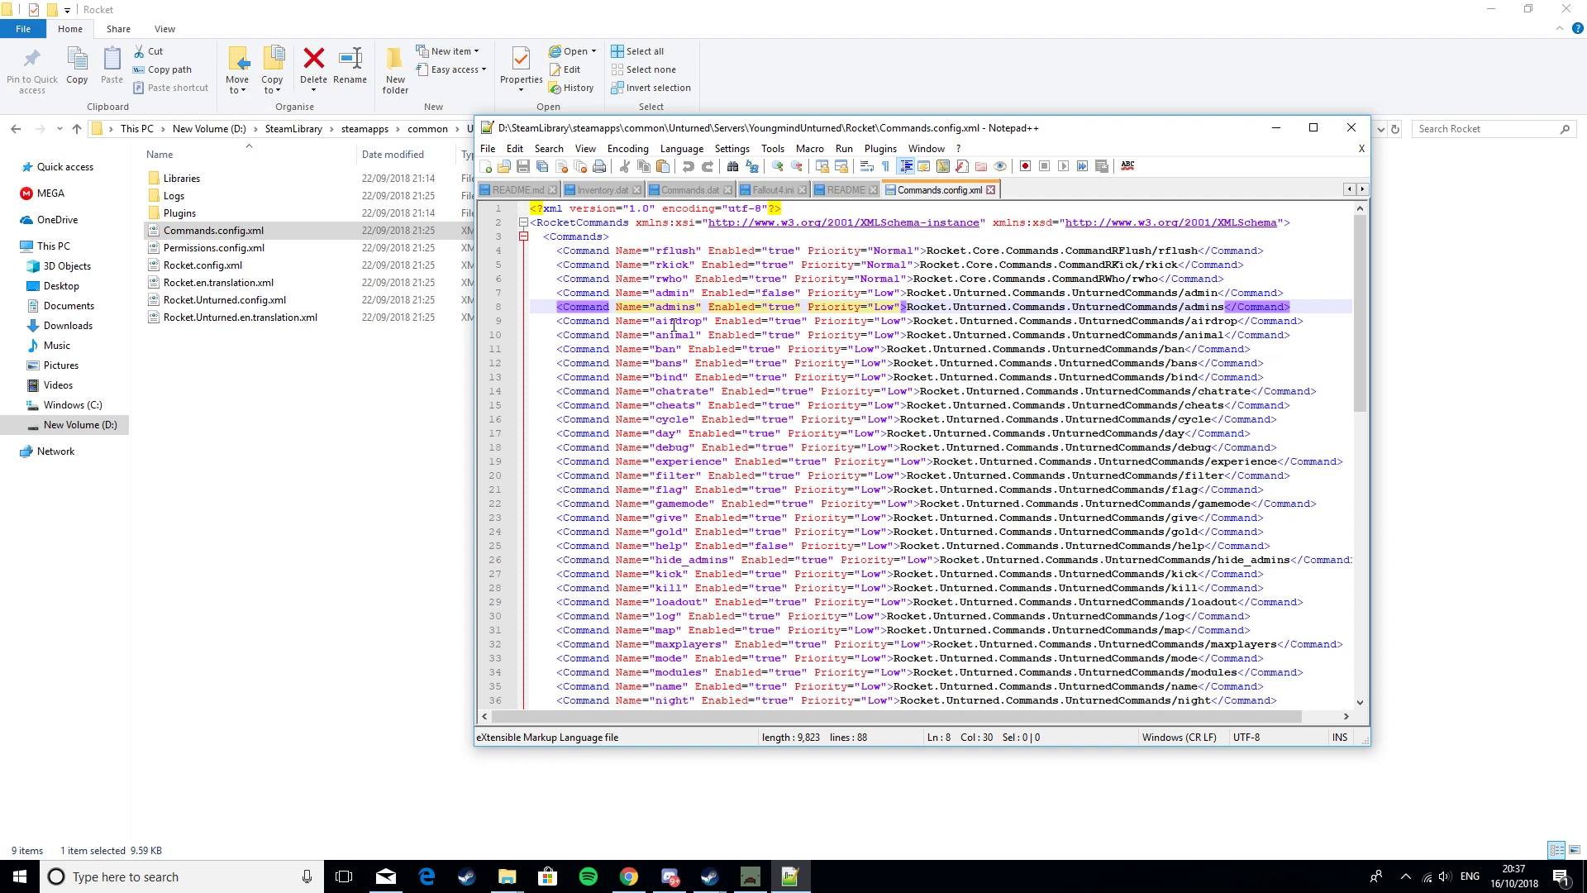
left_click_drag(655, 321, 706, 322)
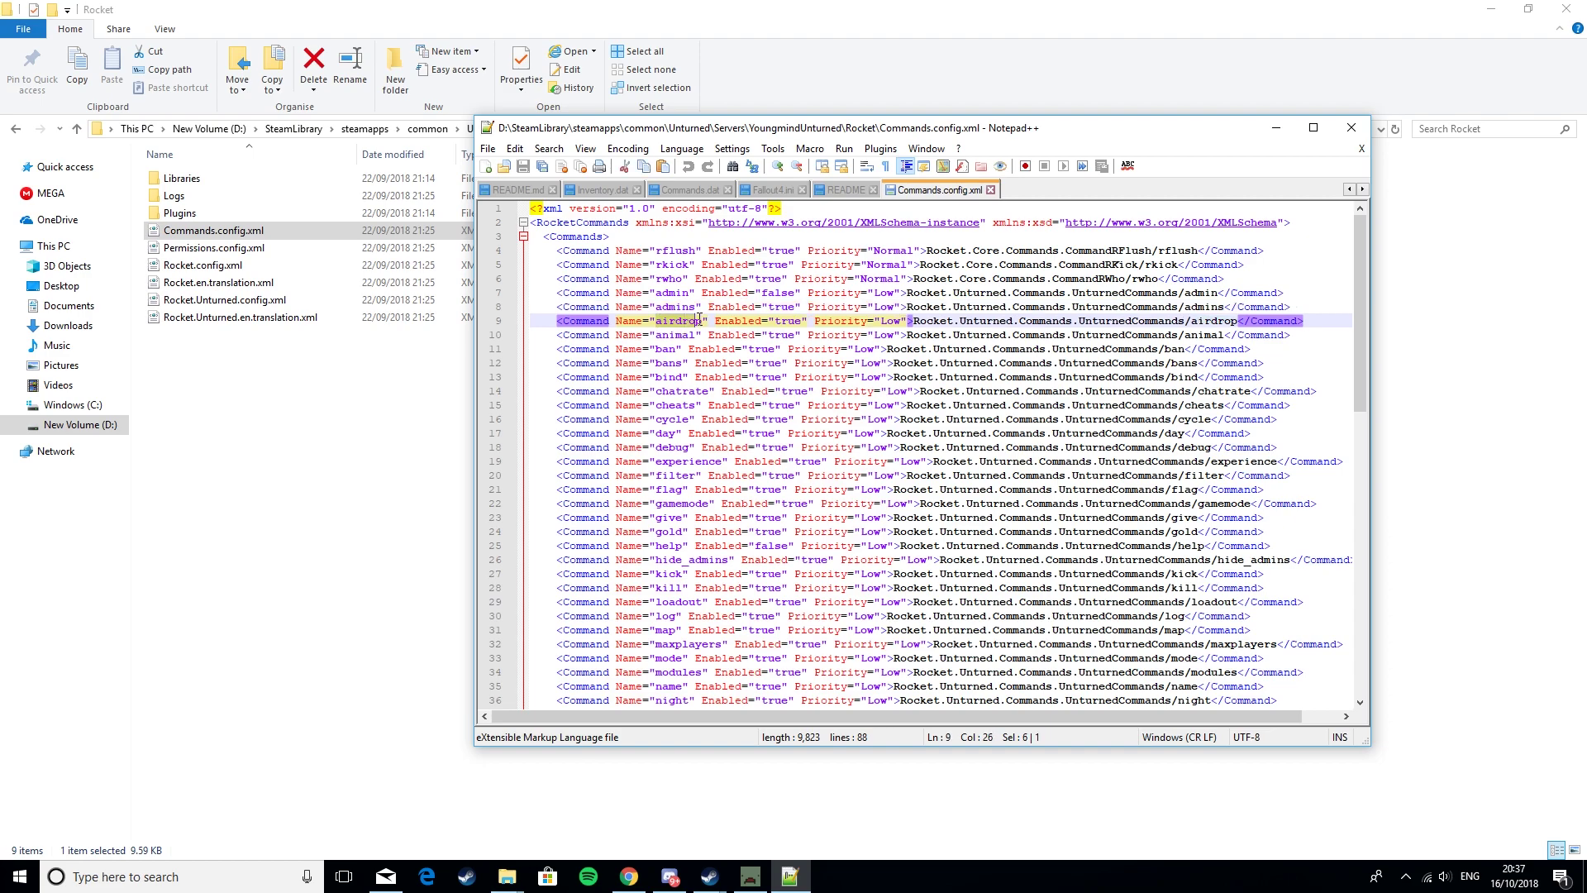
left_click(704, 321)
scroll(867, 318, "down", 17)
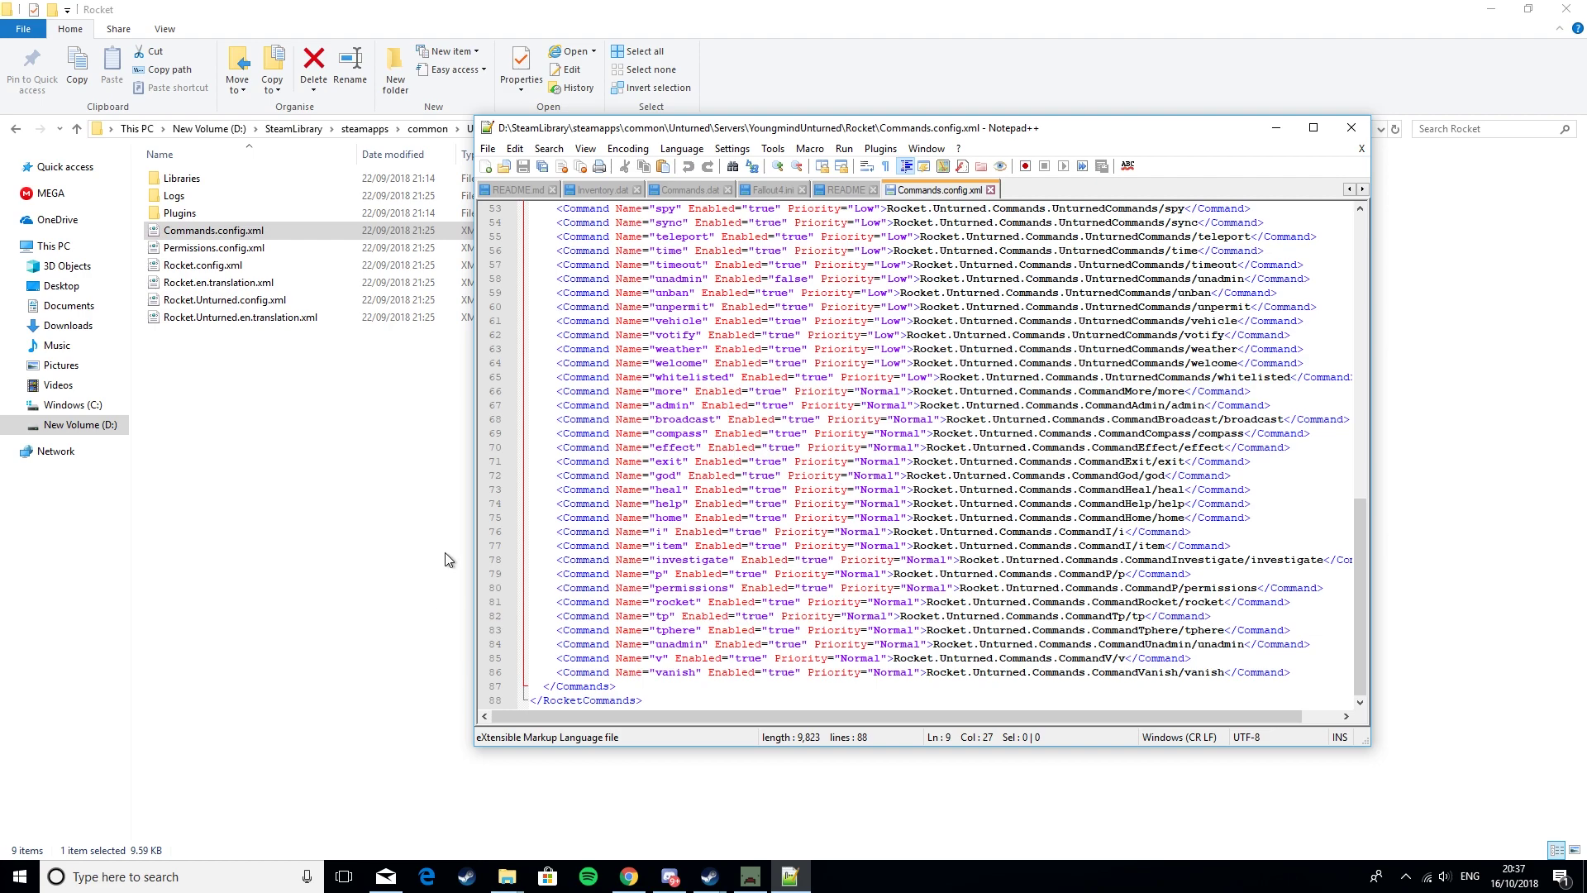
Step: Return to the server's Rocket folder and check the contents of its Plugins folder
left_click(273, 394)
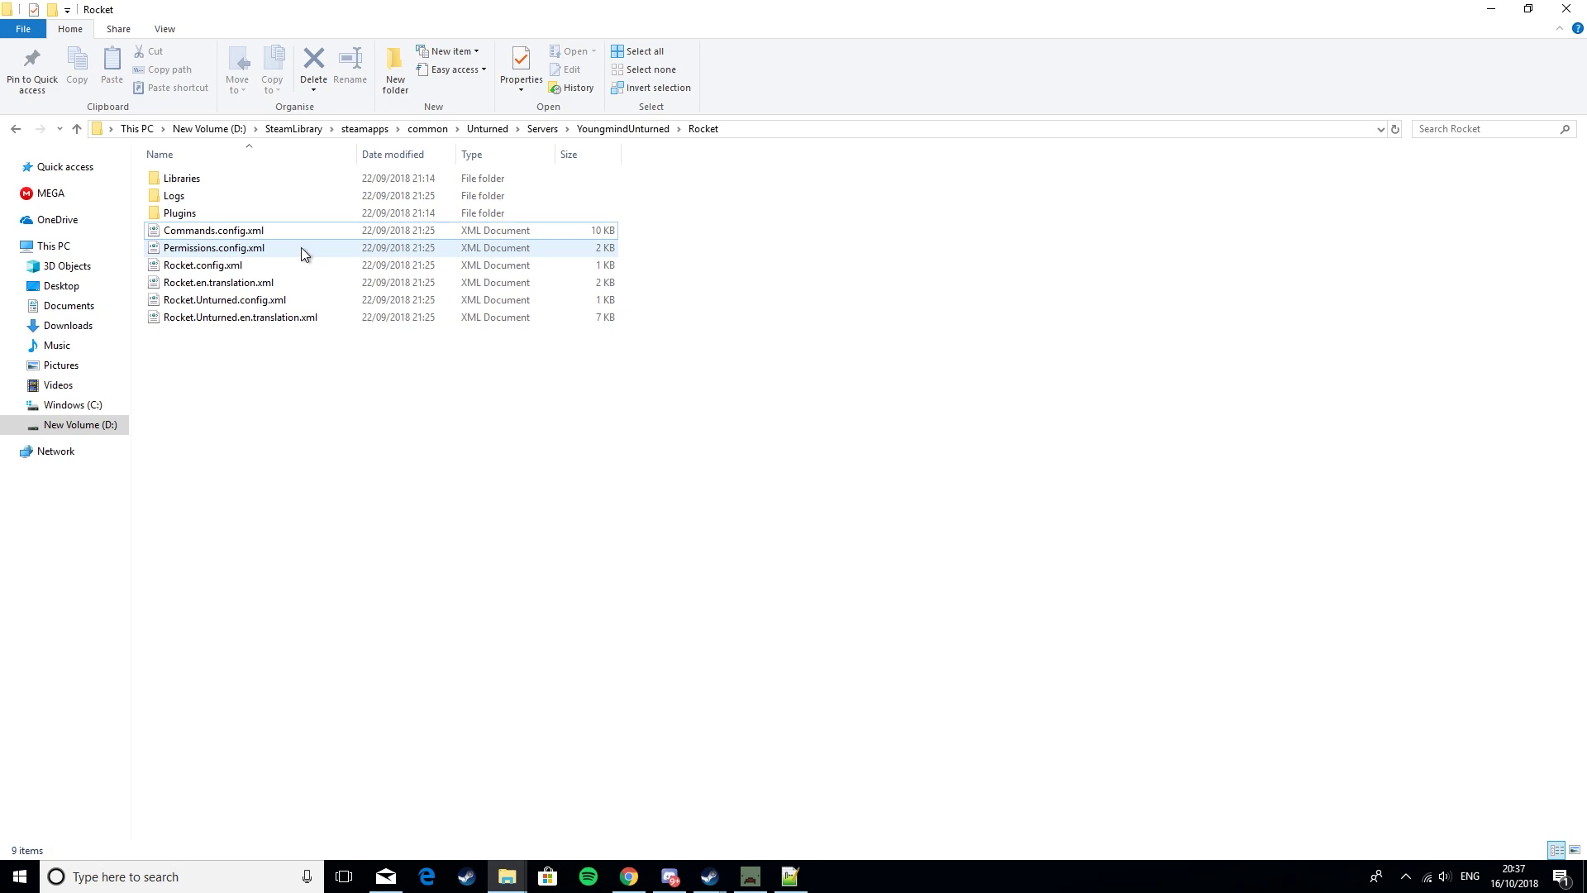
double_click(250, 213)
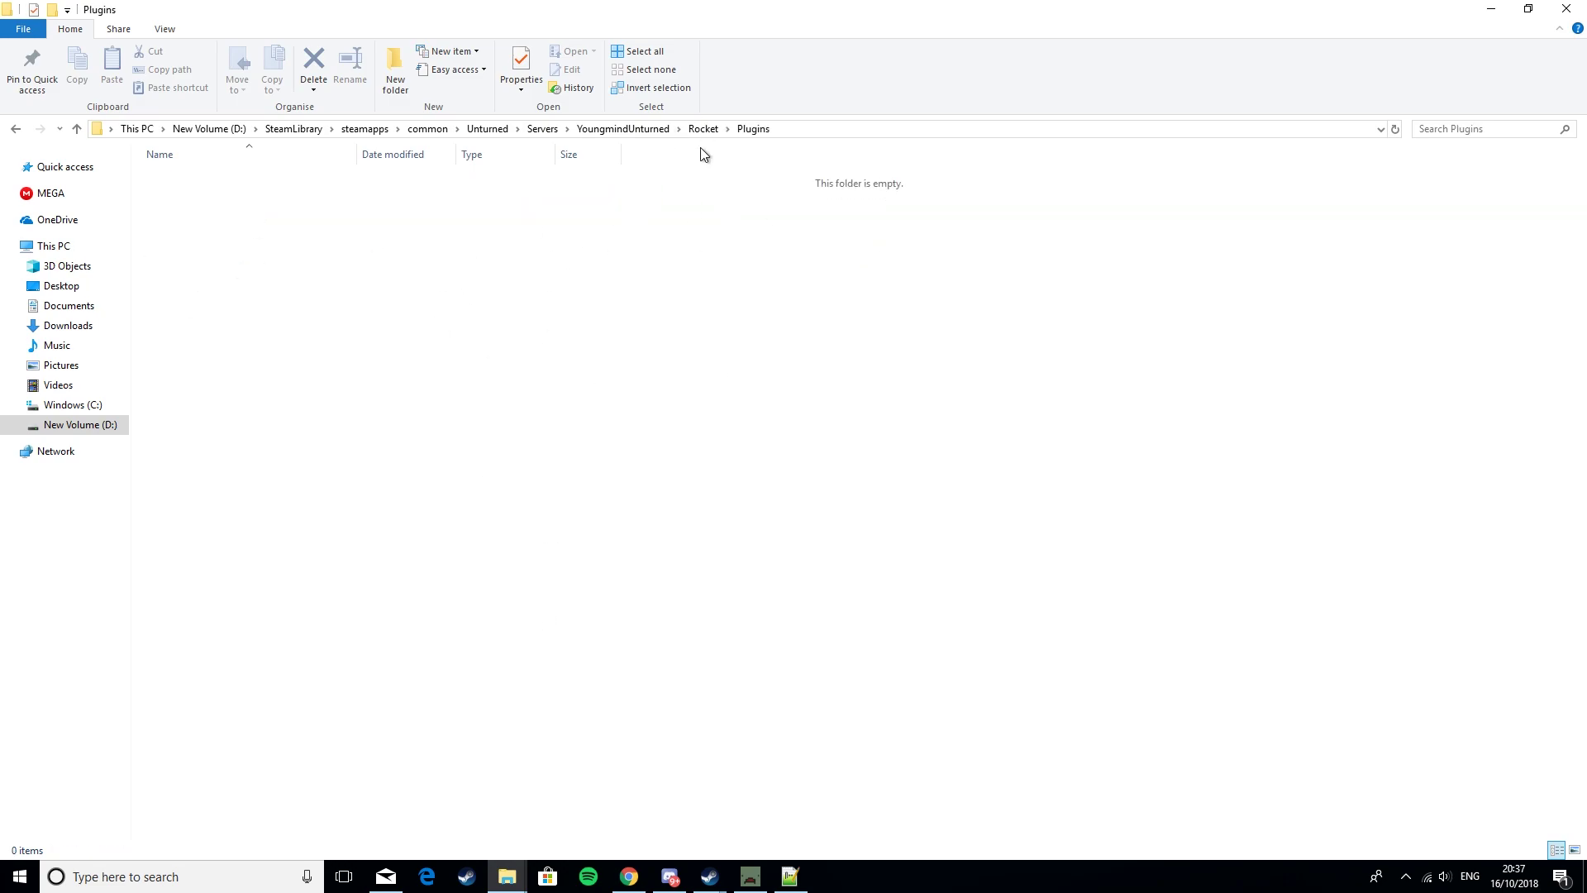
Step: Switch to Chrome, search for "unturned mods" and open the Unturned-Planet site
left_click(629, 876)
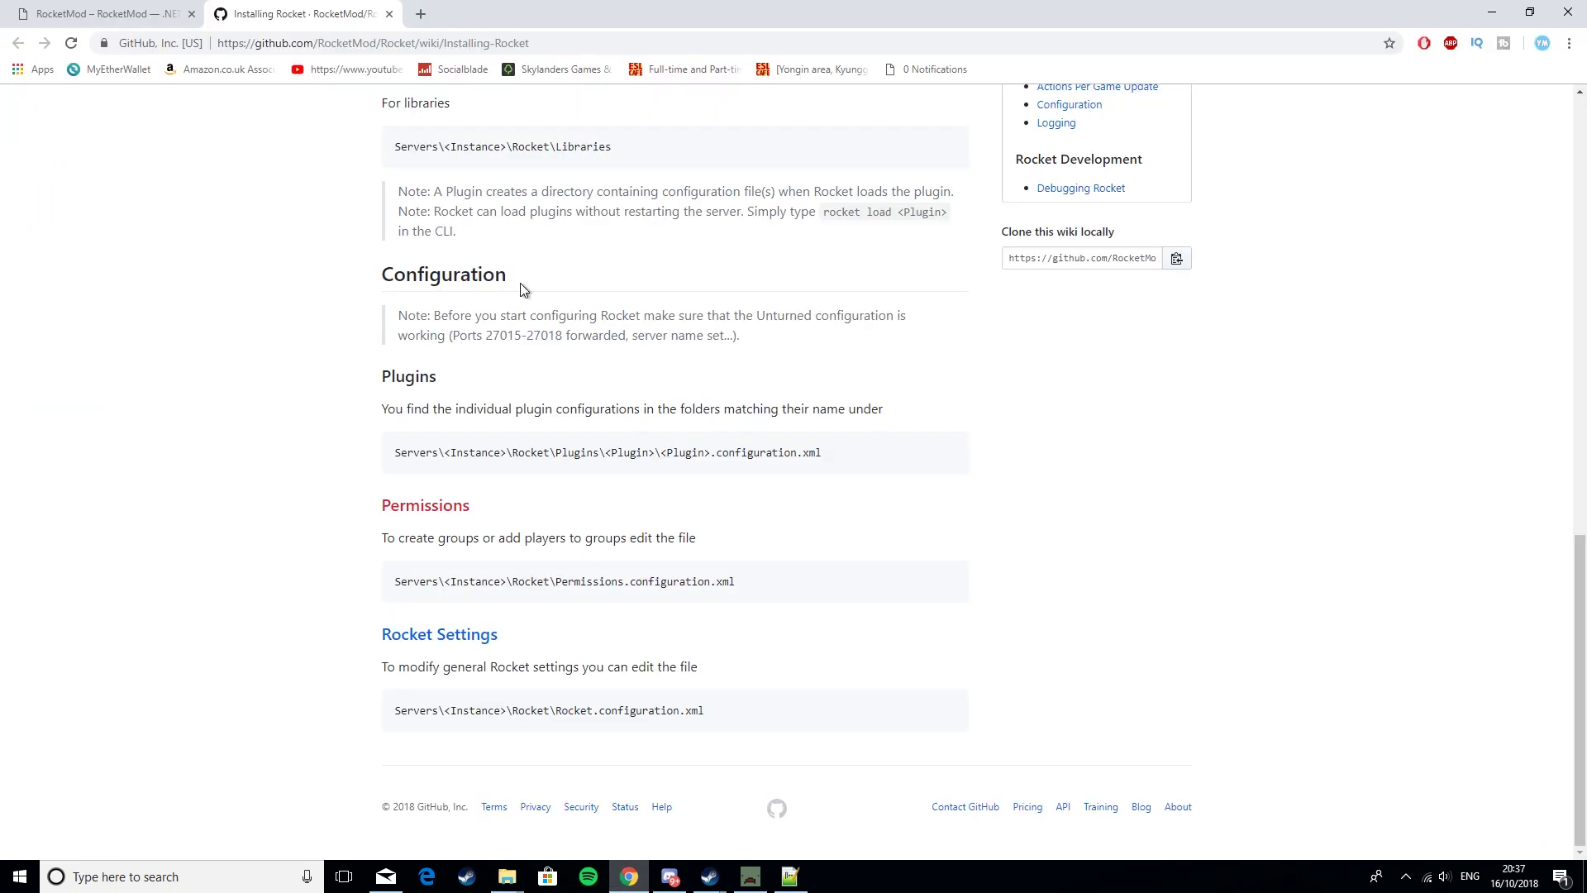
left_click(346, 43)
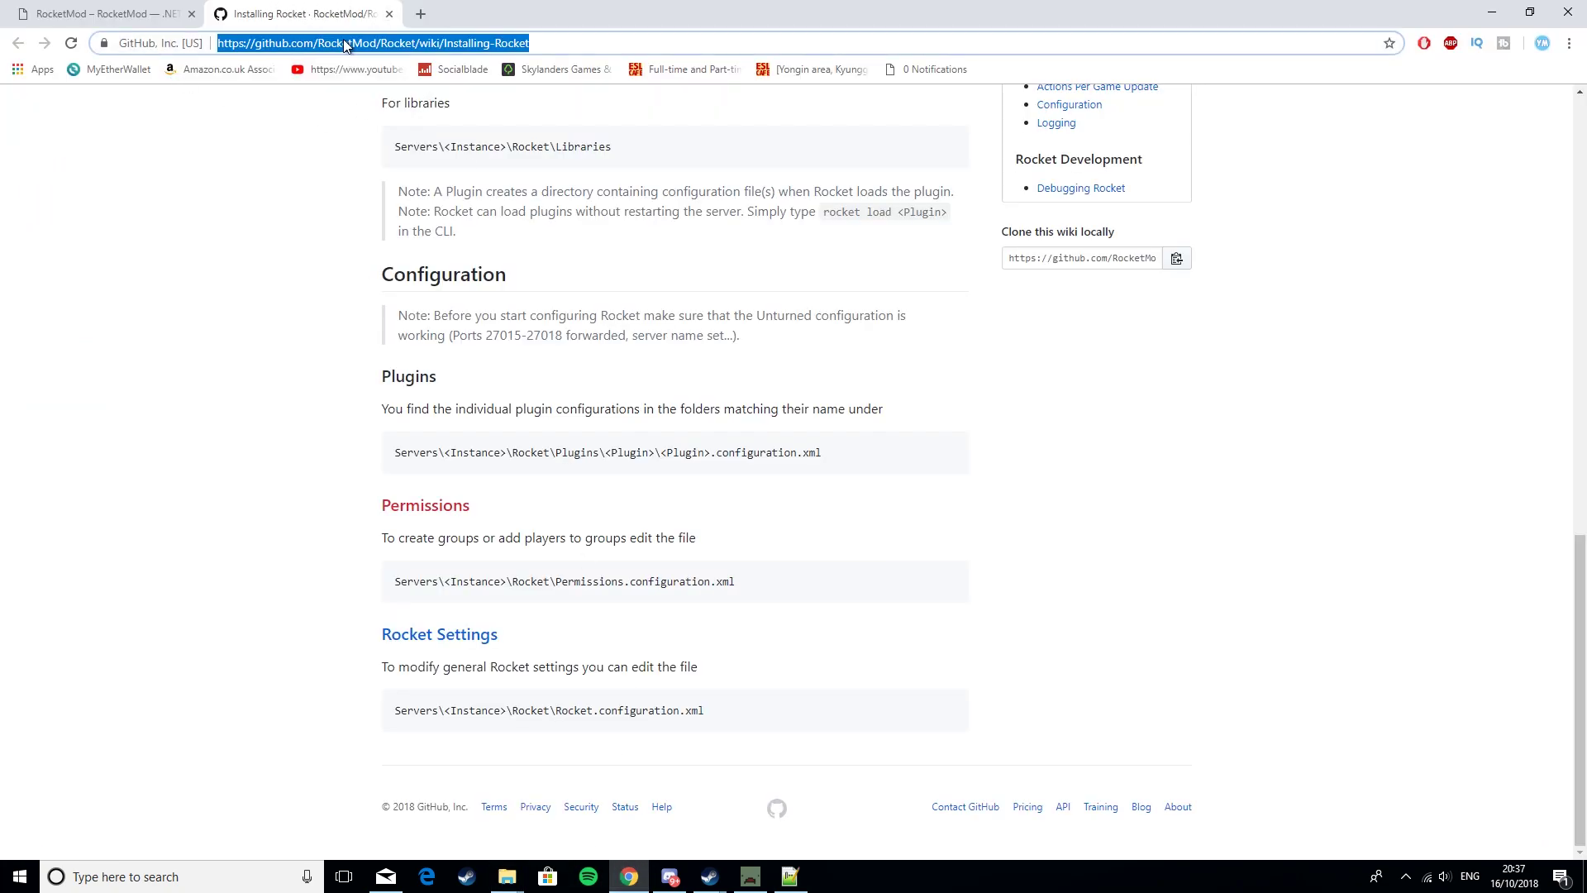
type("unturned mods")
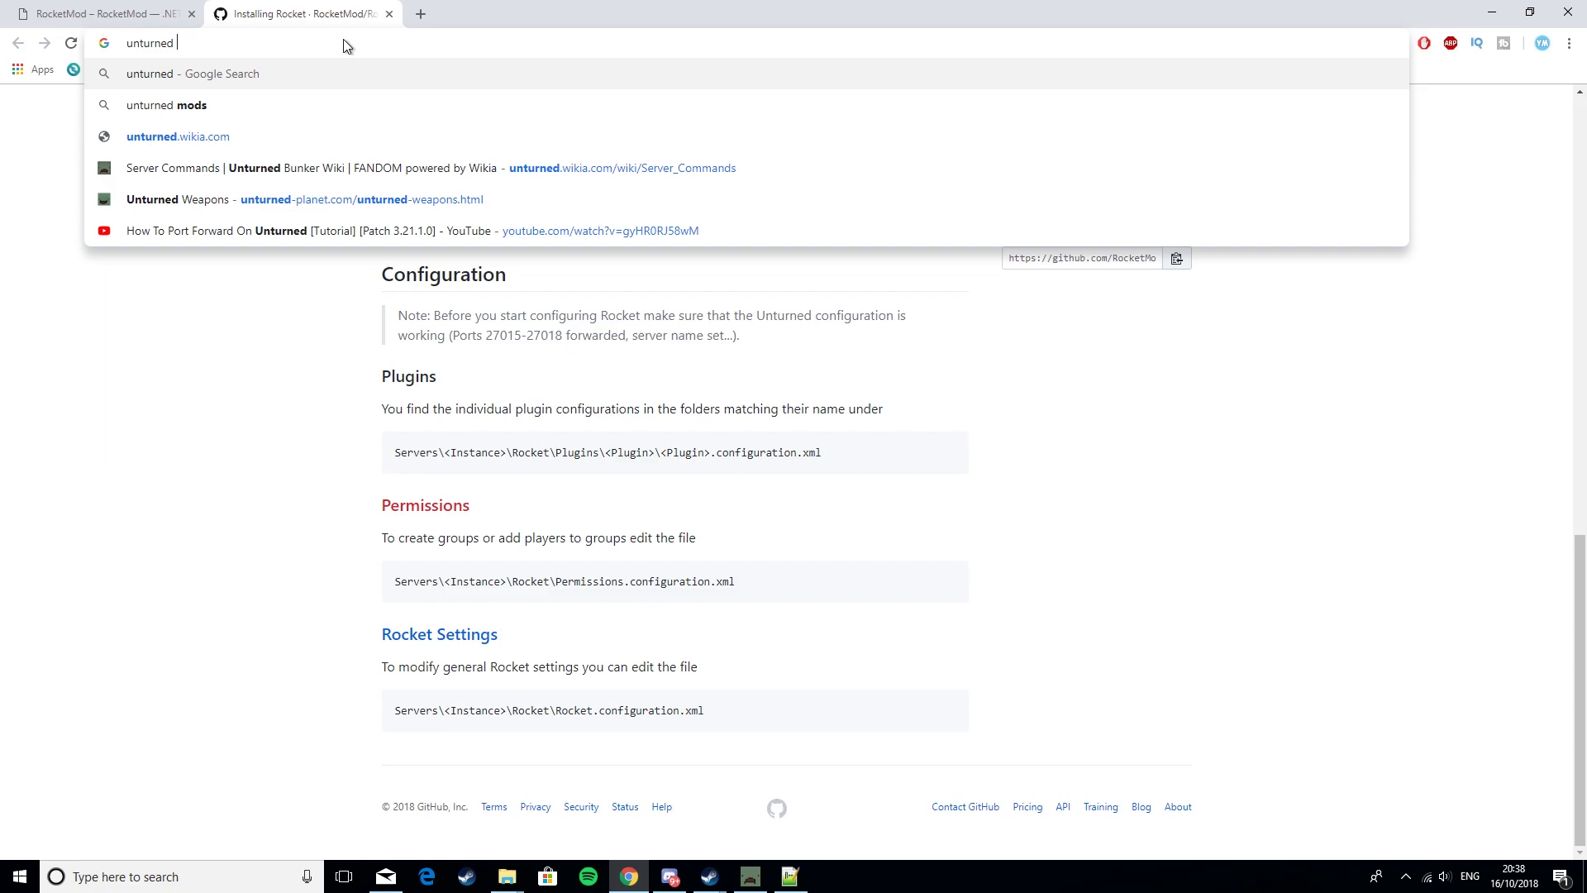
key("Return")
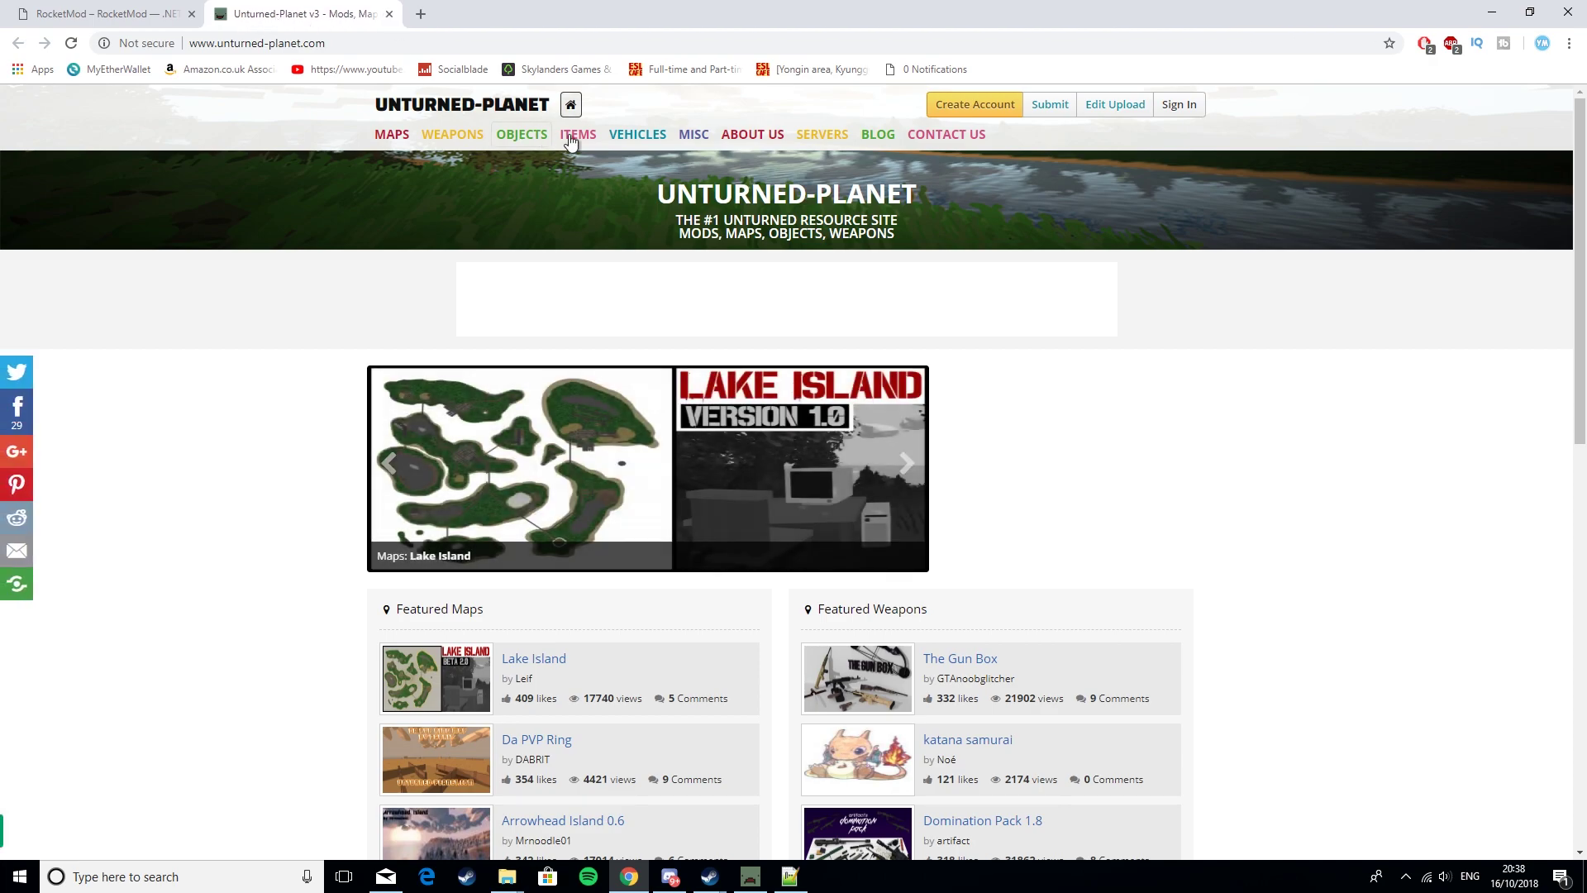
Step: Browse the Misc category on Unturned-Planet for server mods, including its second page, and close the site
scroll(684, 140, "down", 1)
scroll(683, 132, "up", 1)
left_click(695, 136)
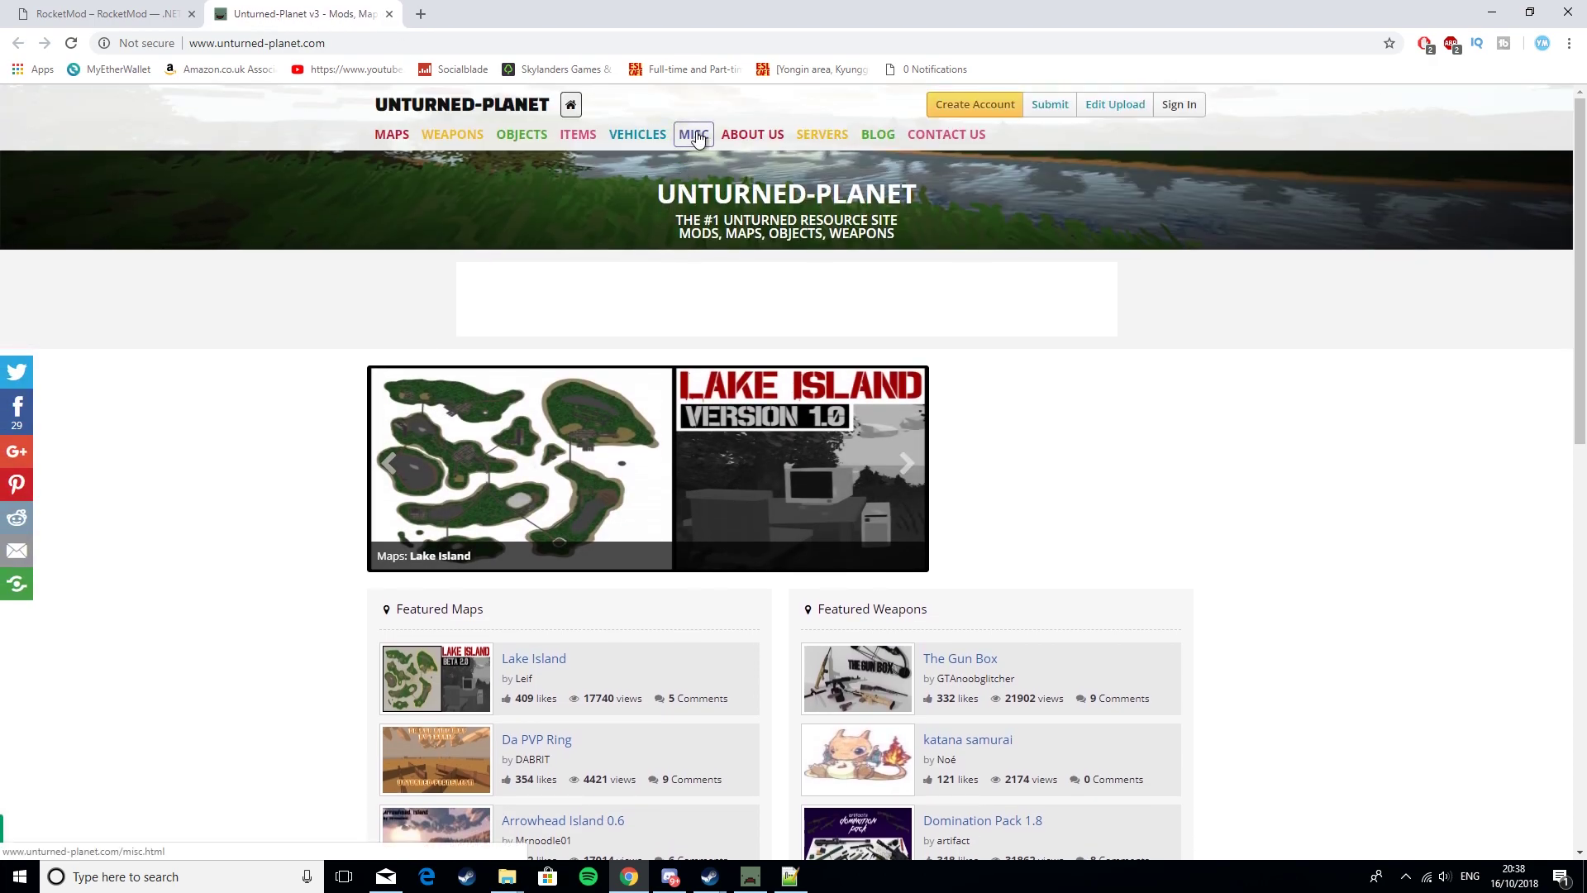
scroll(582, 426, "down", 5)
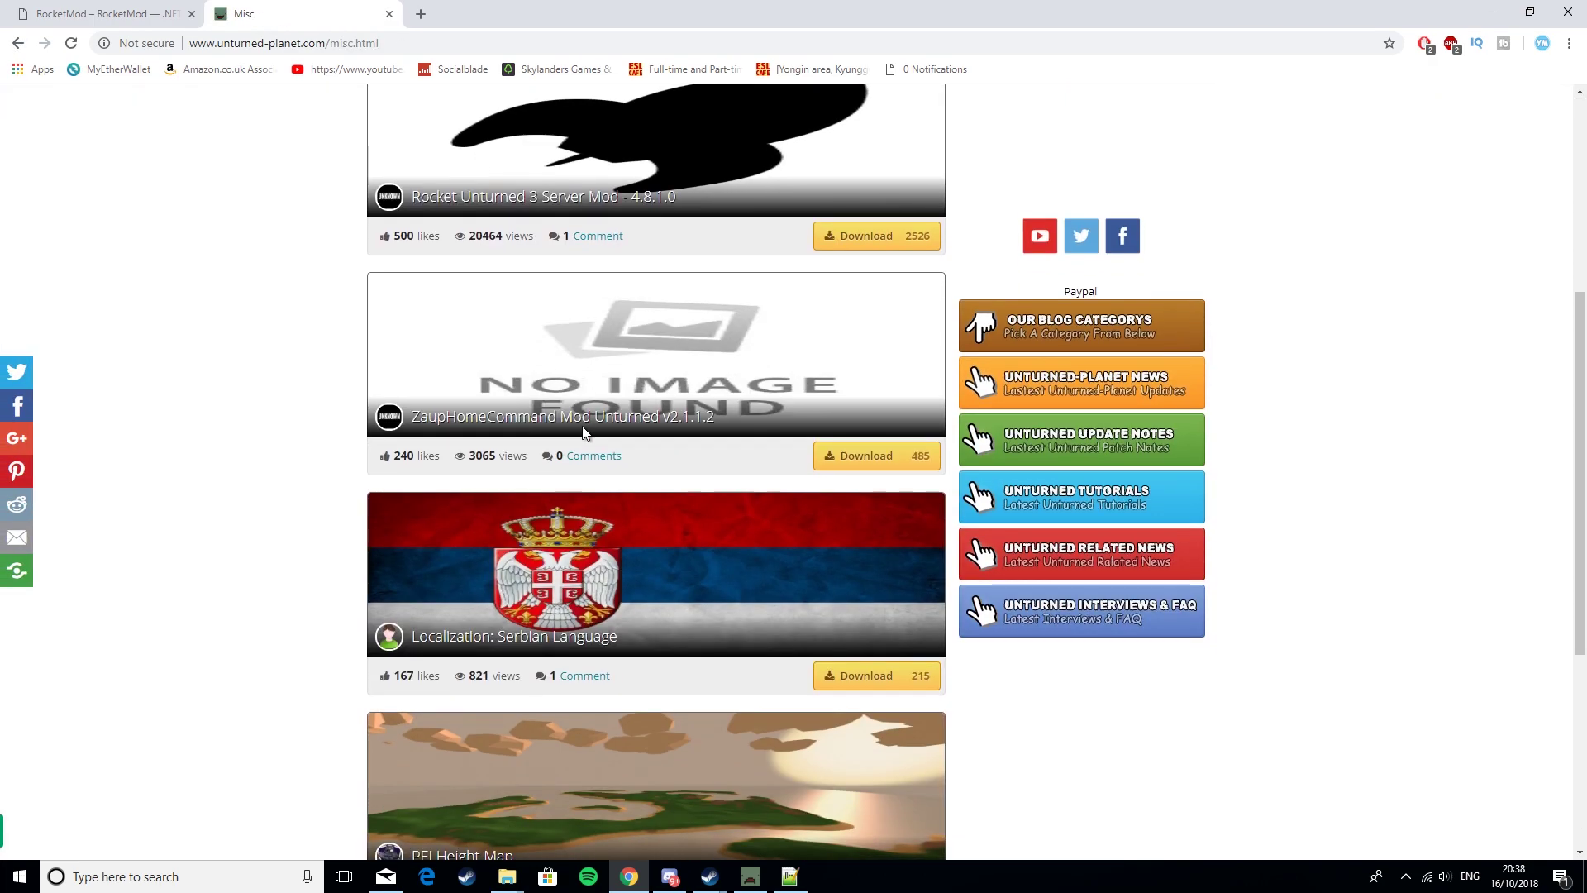
scroll(630, 382, "down", 3)
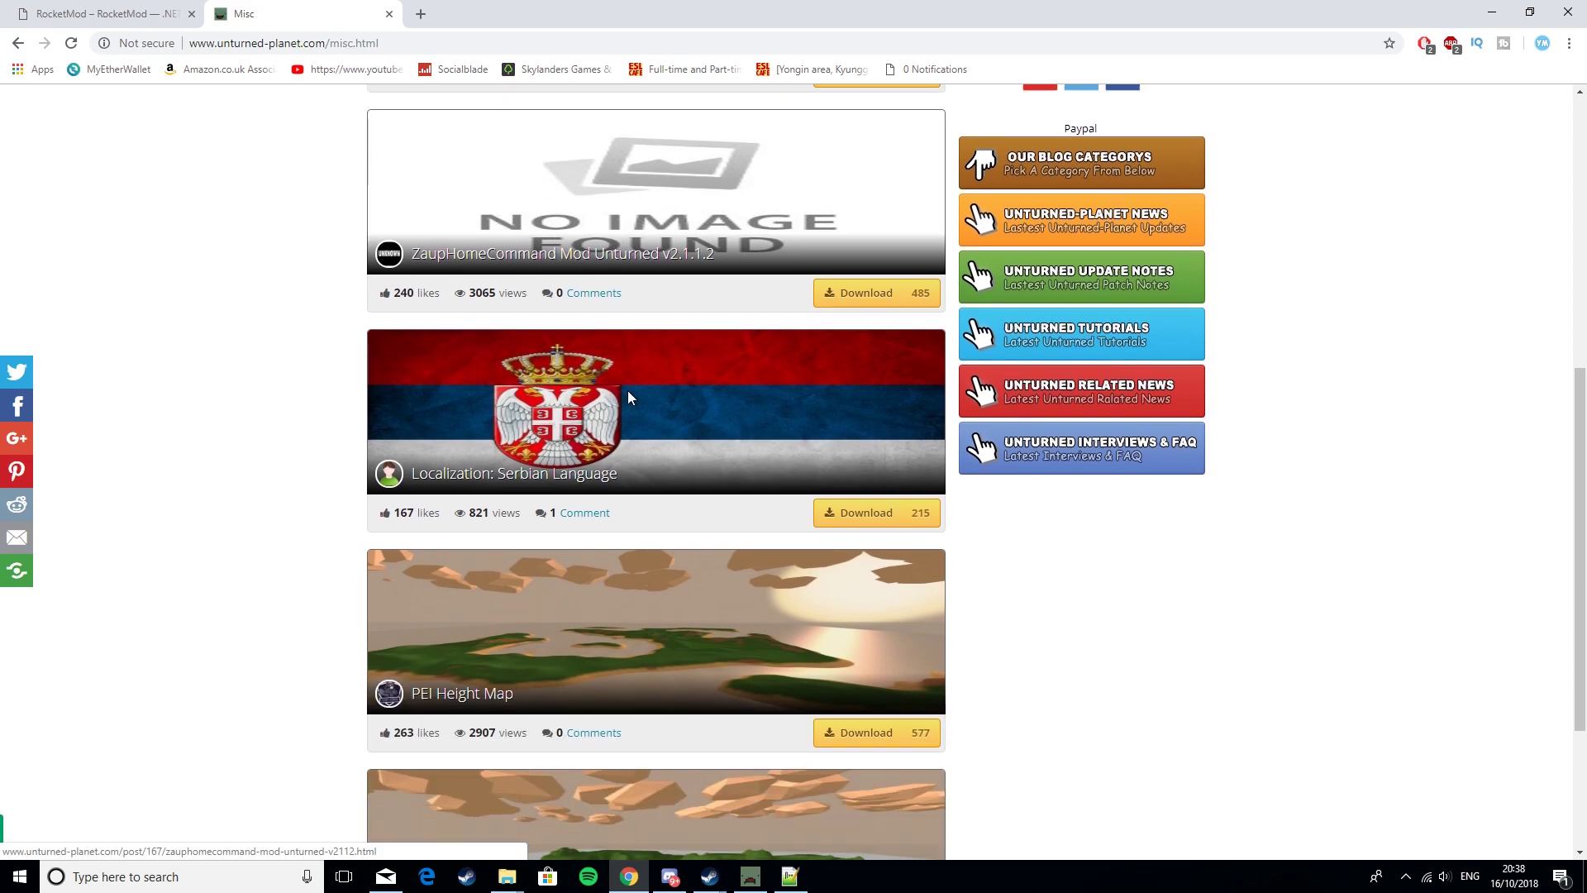
scroll(627, 390, "down", 2)
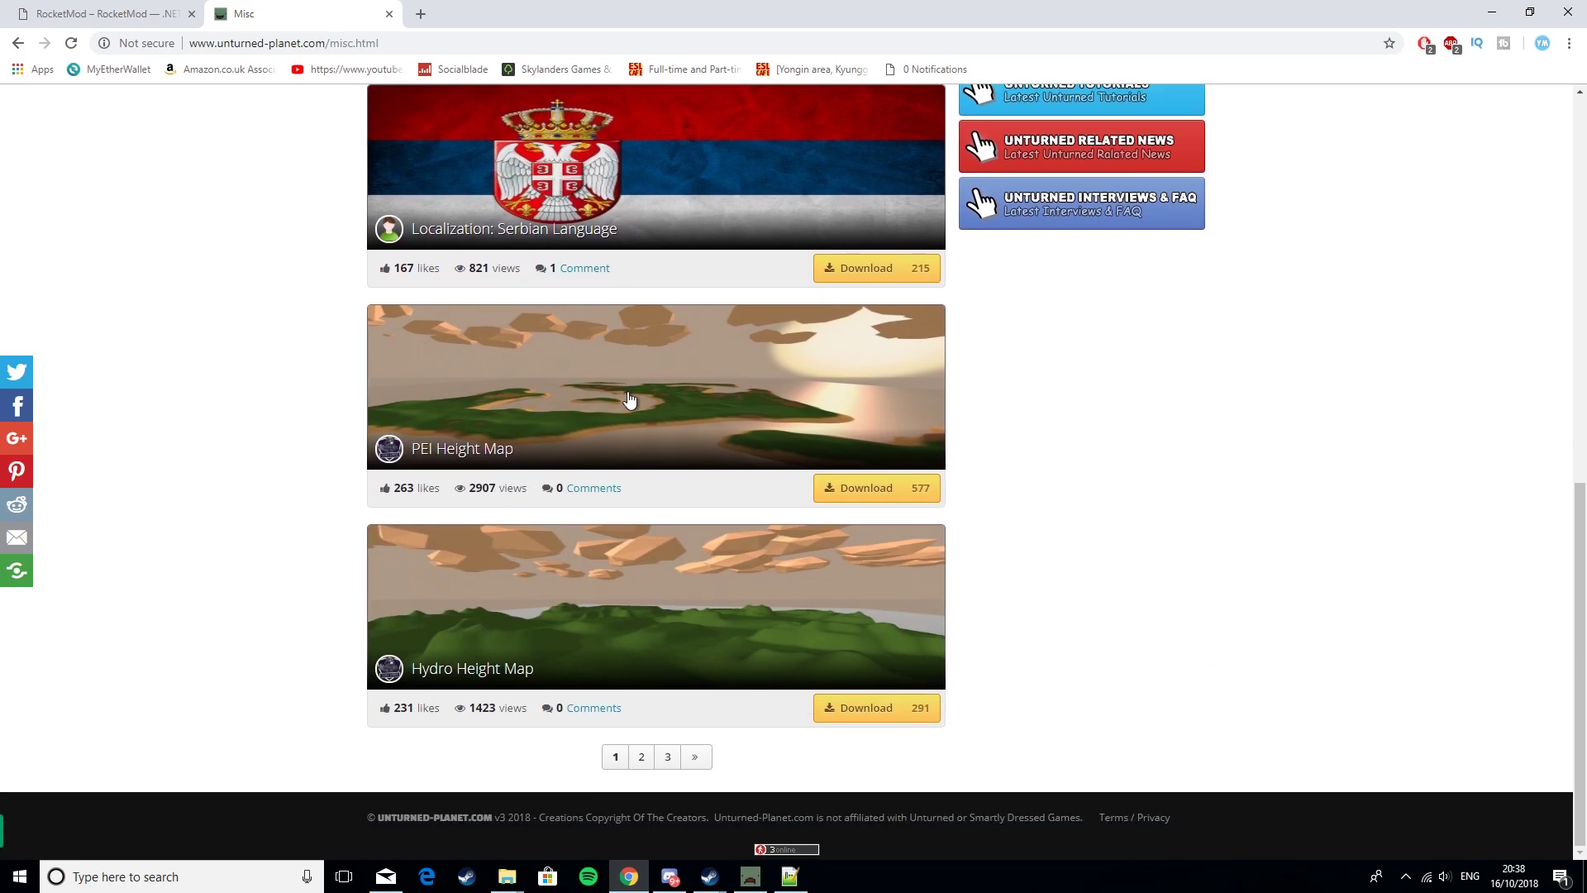
left_click(697, 757)
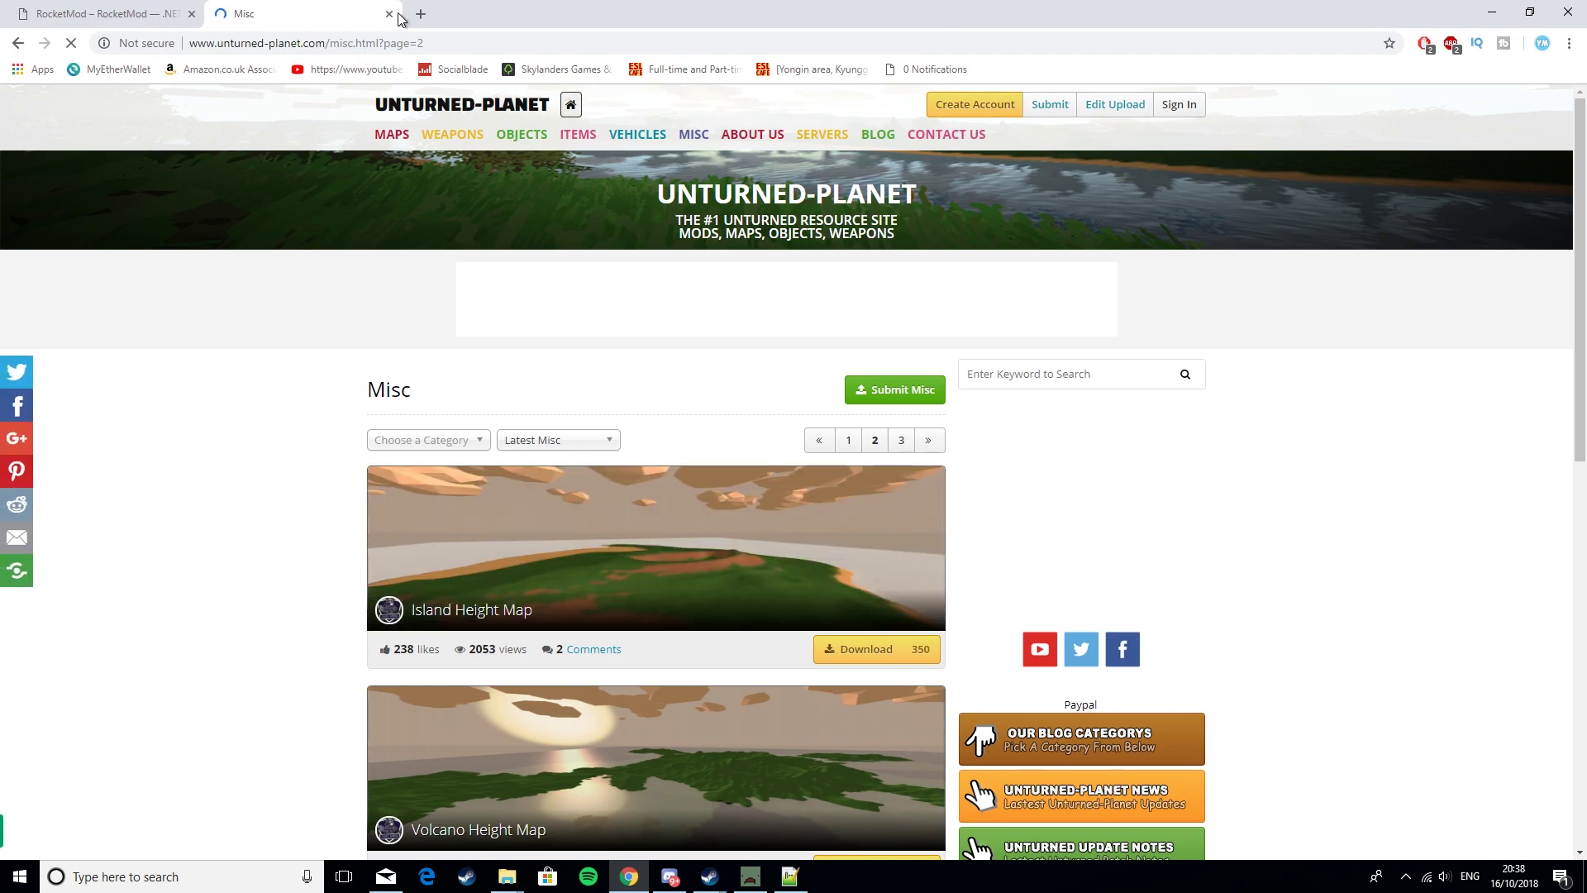
left_click(389, 14)
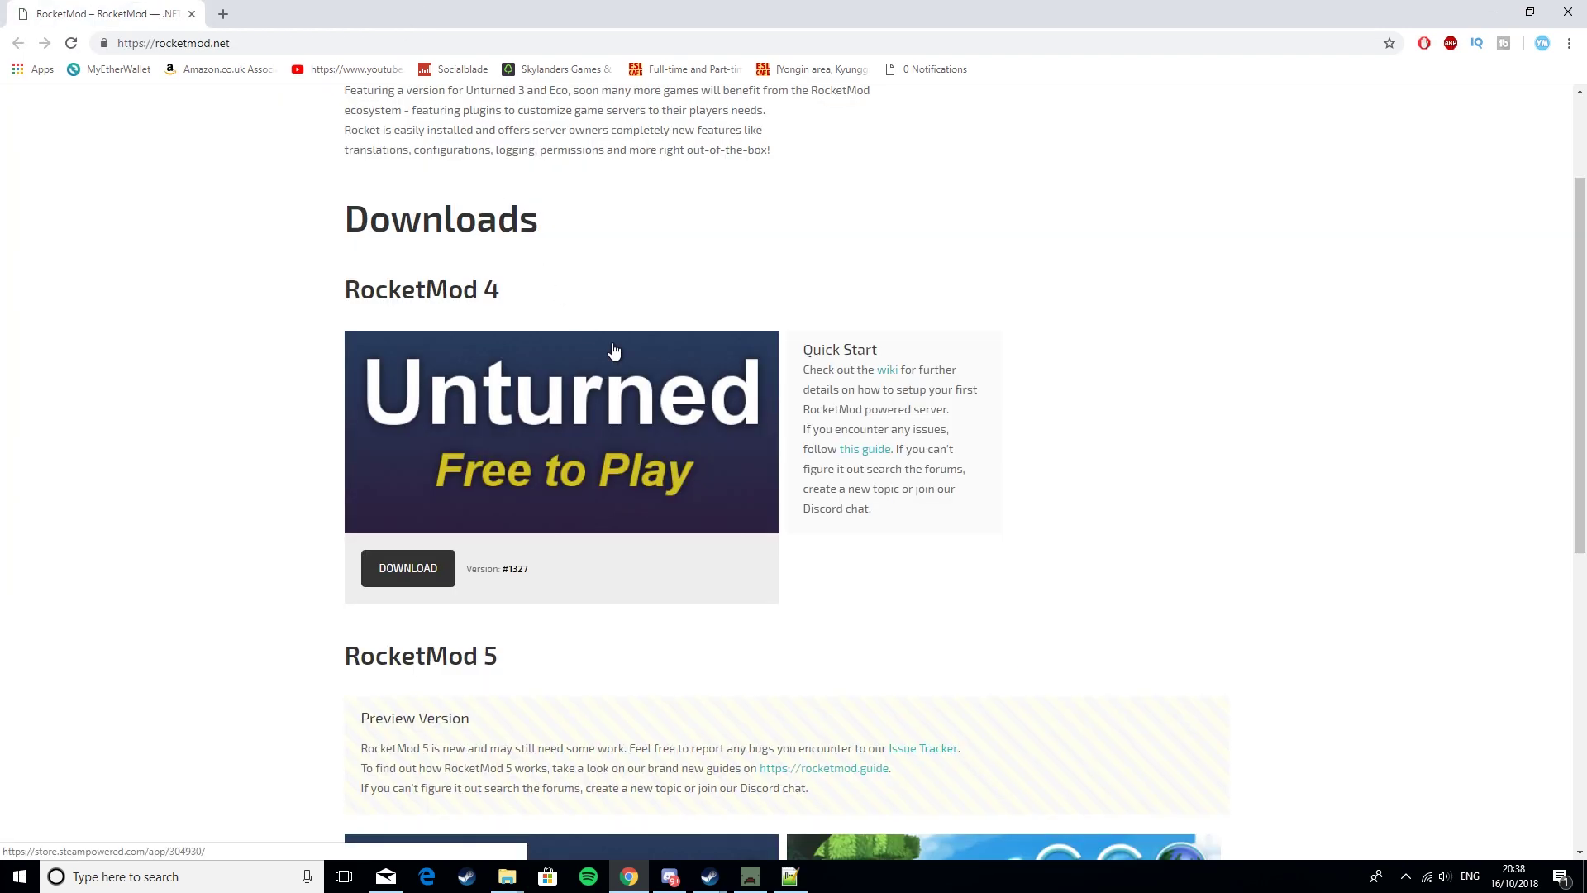
Step: Switch to File Explorer, go to Rocket's Logs folder, read Rocket.1537647903.log and close it
key("alt+Tab")
left_click(16, 129)
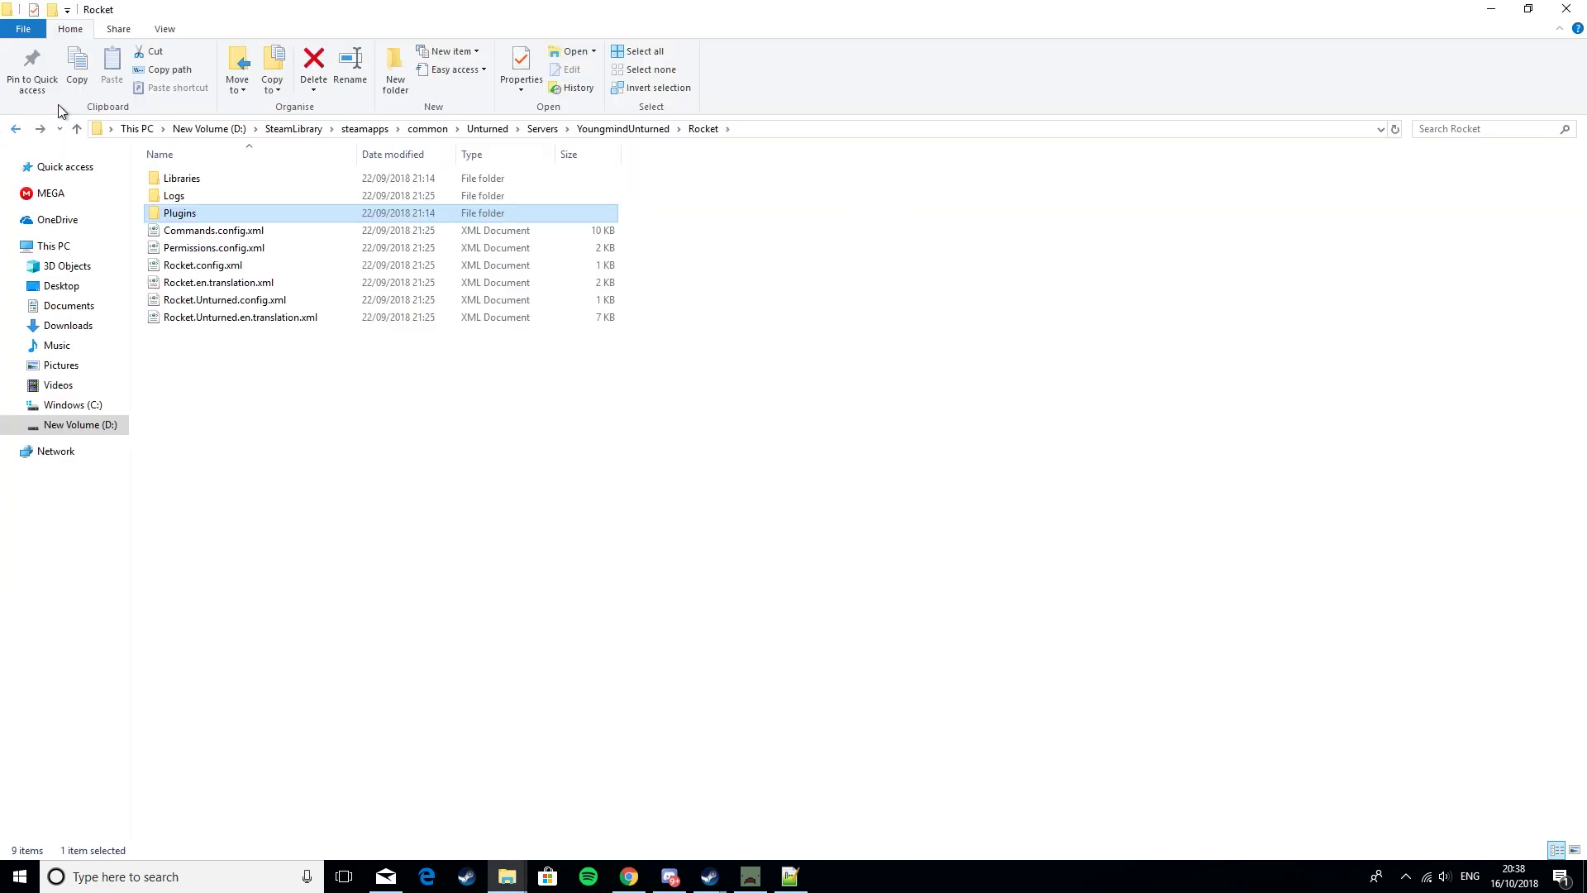
double_click(251, 195)
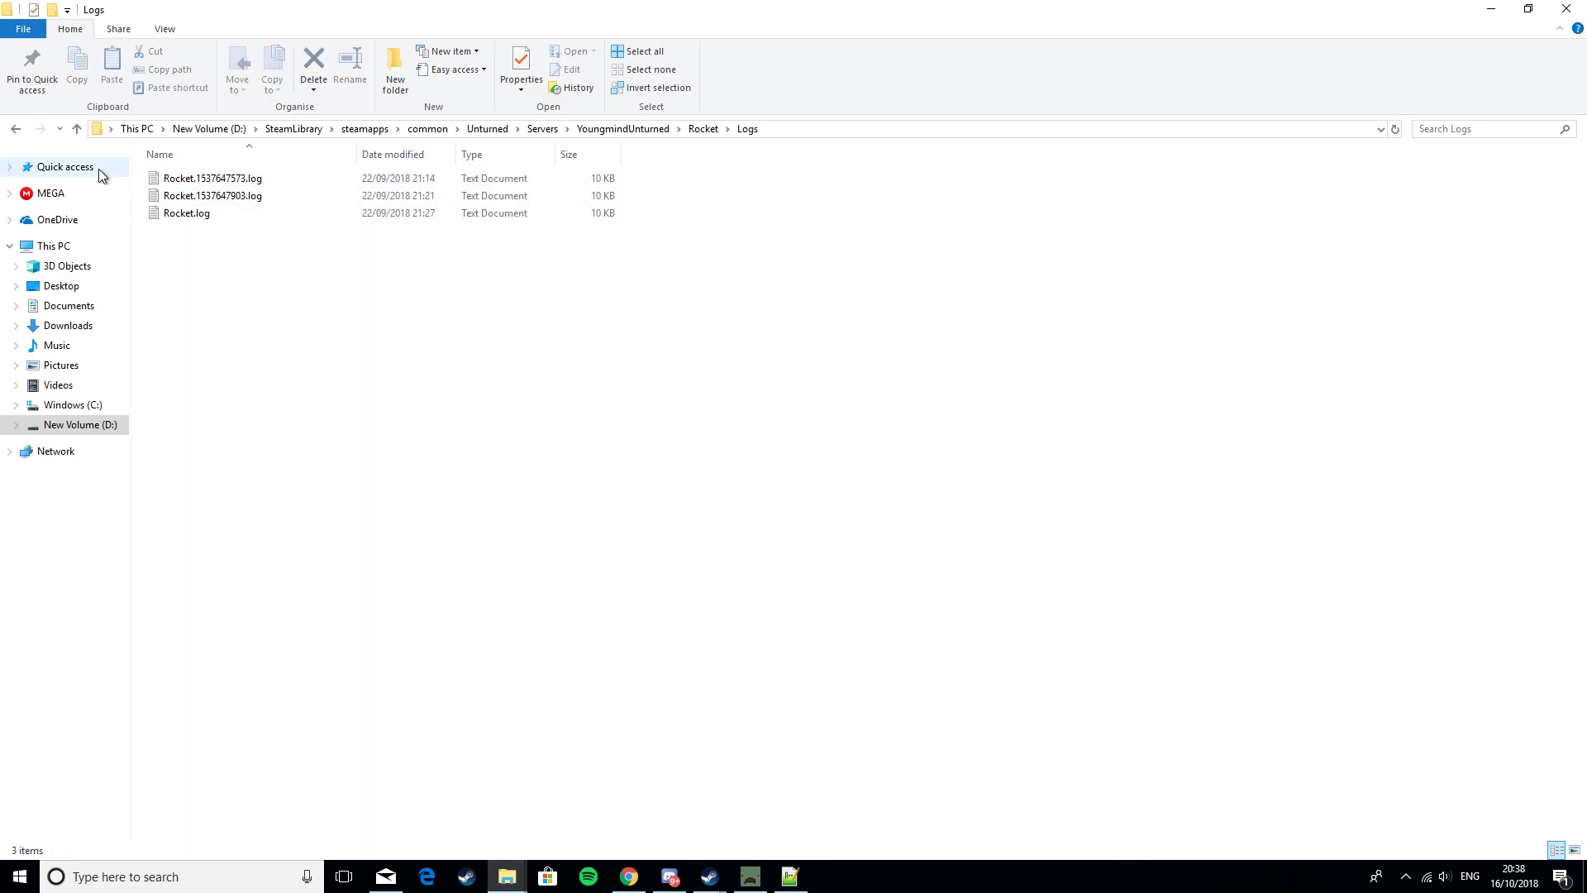
double_click(217, 195)
scroll(597, 240, "down", 20)
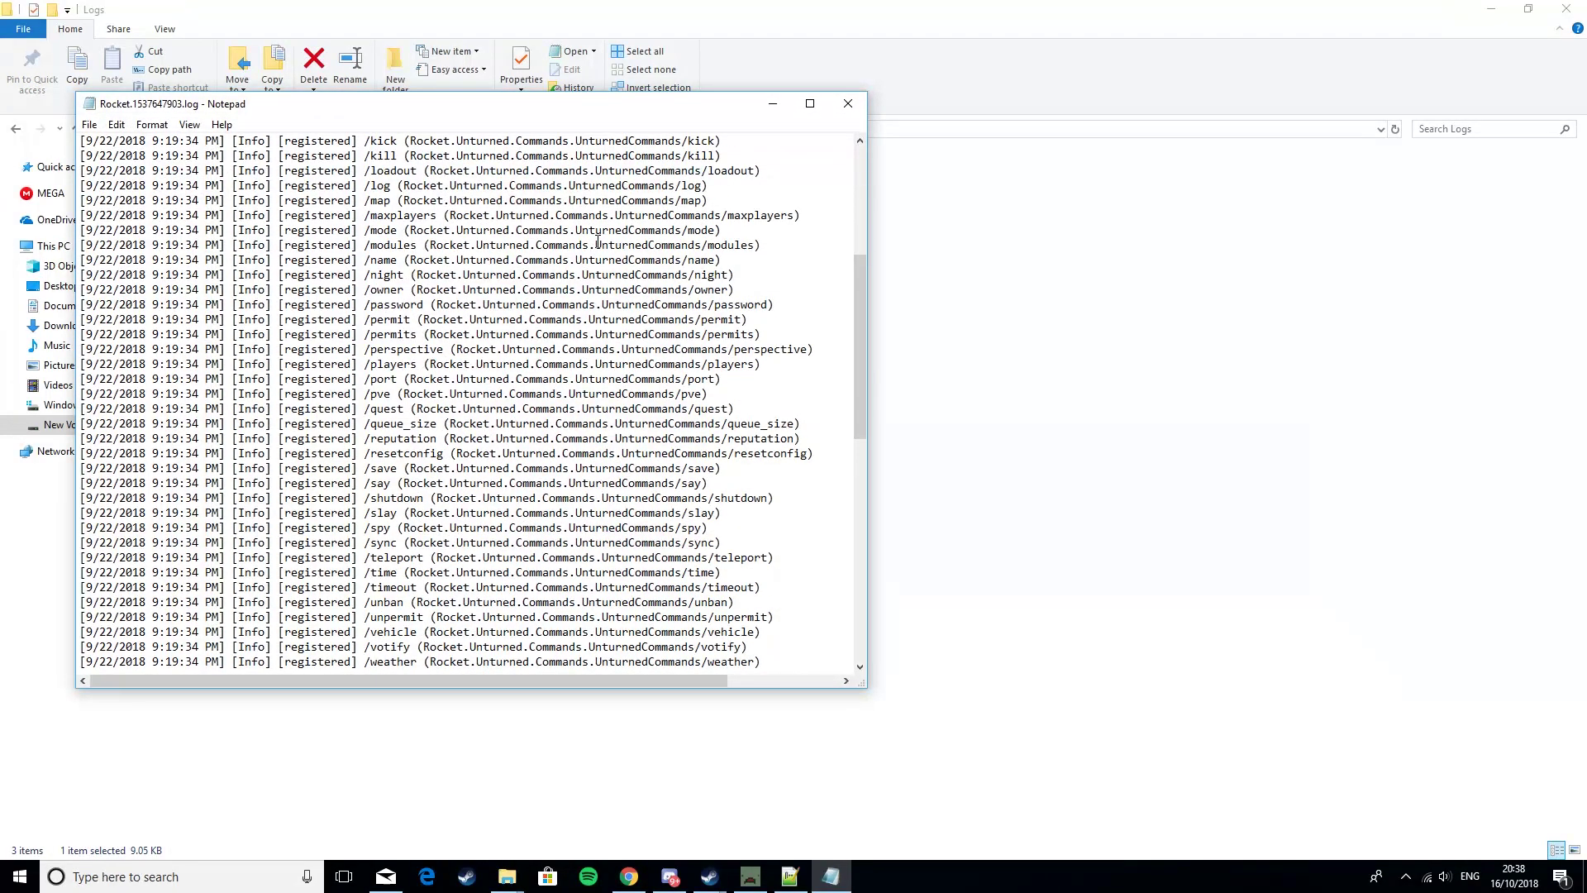
left_click(847, 103)
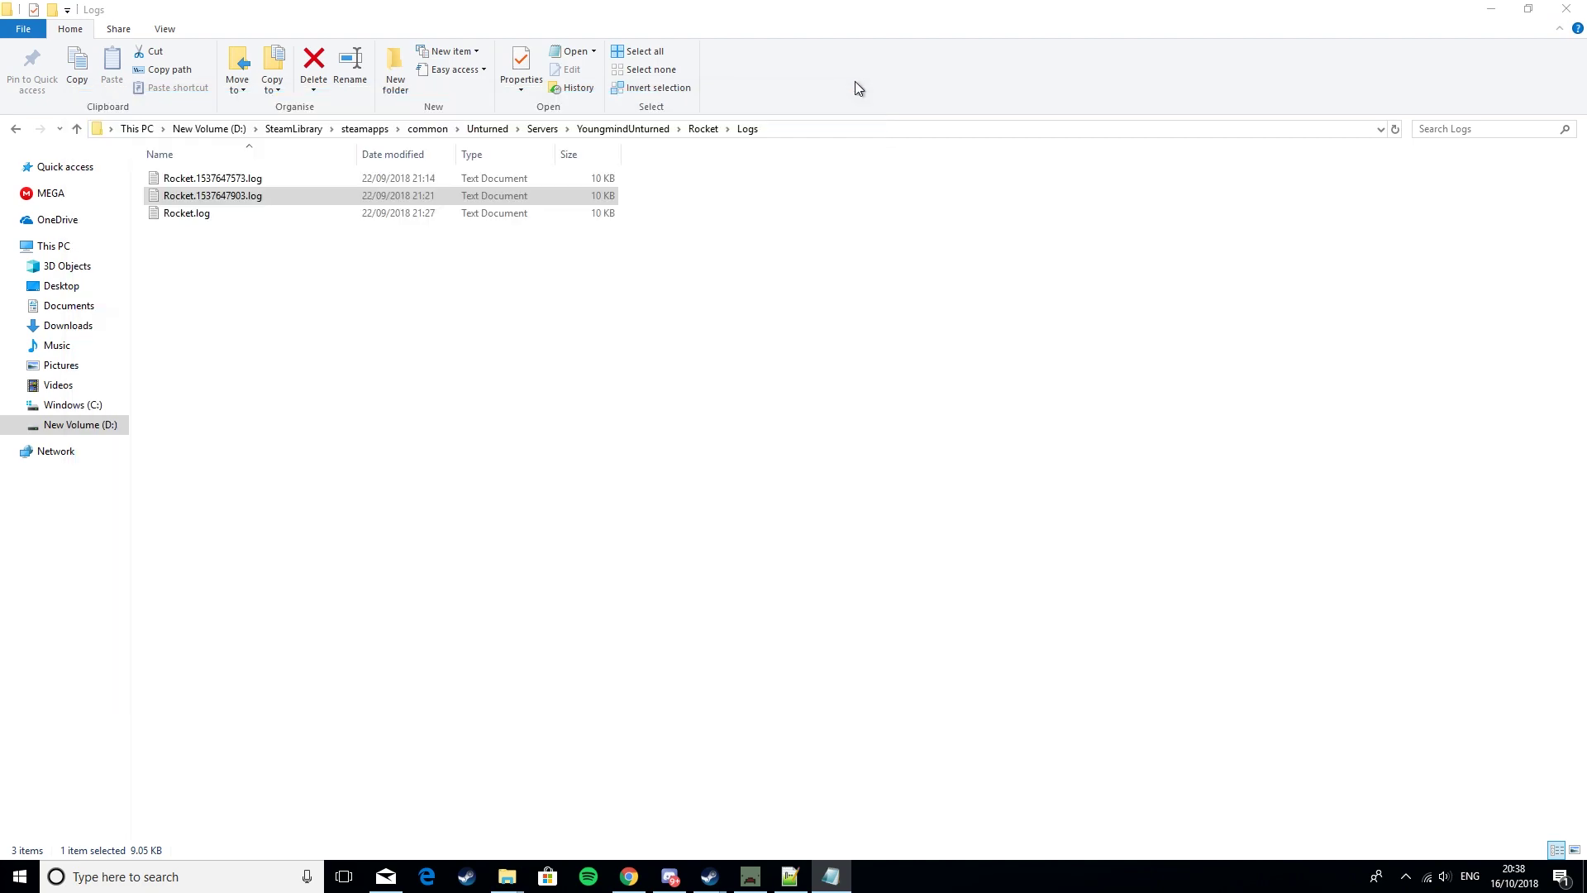
Step: Go back to the Rocket folder and open Permissions.config.xml in Notepad++
left_click(16, 128)
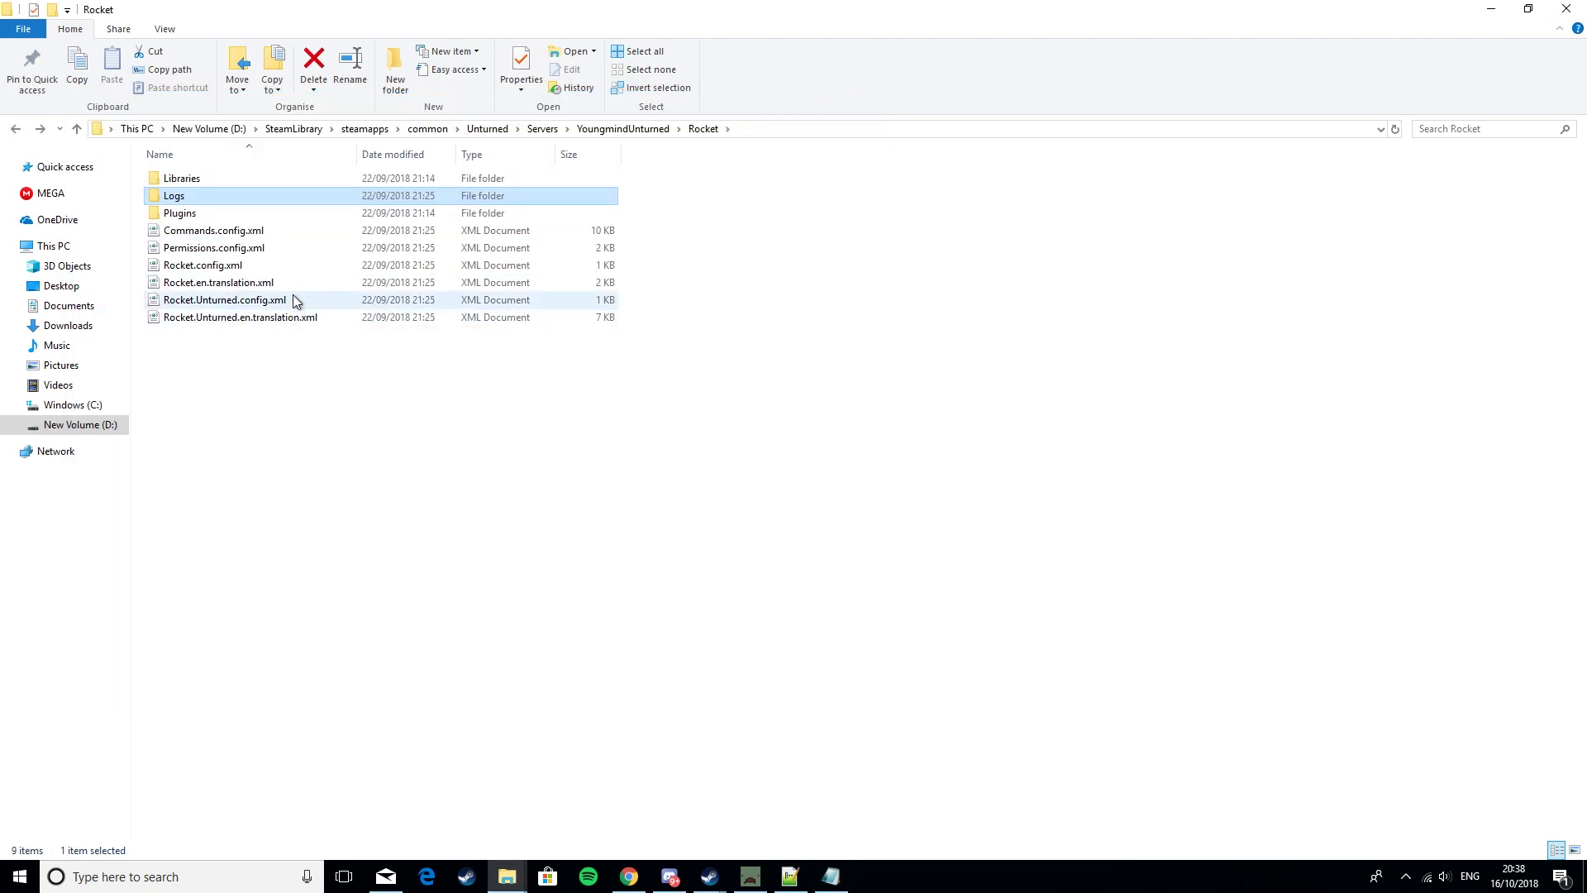
right_click(278, 244)
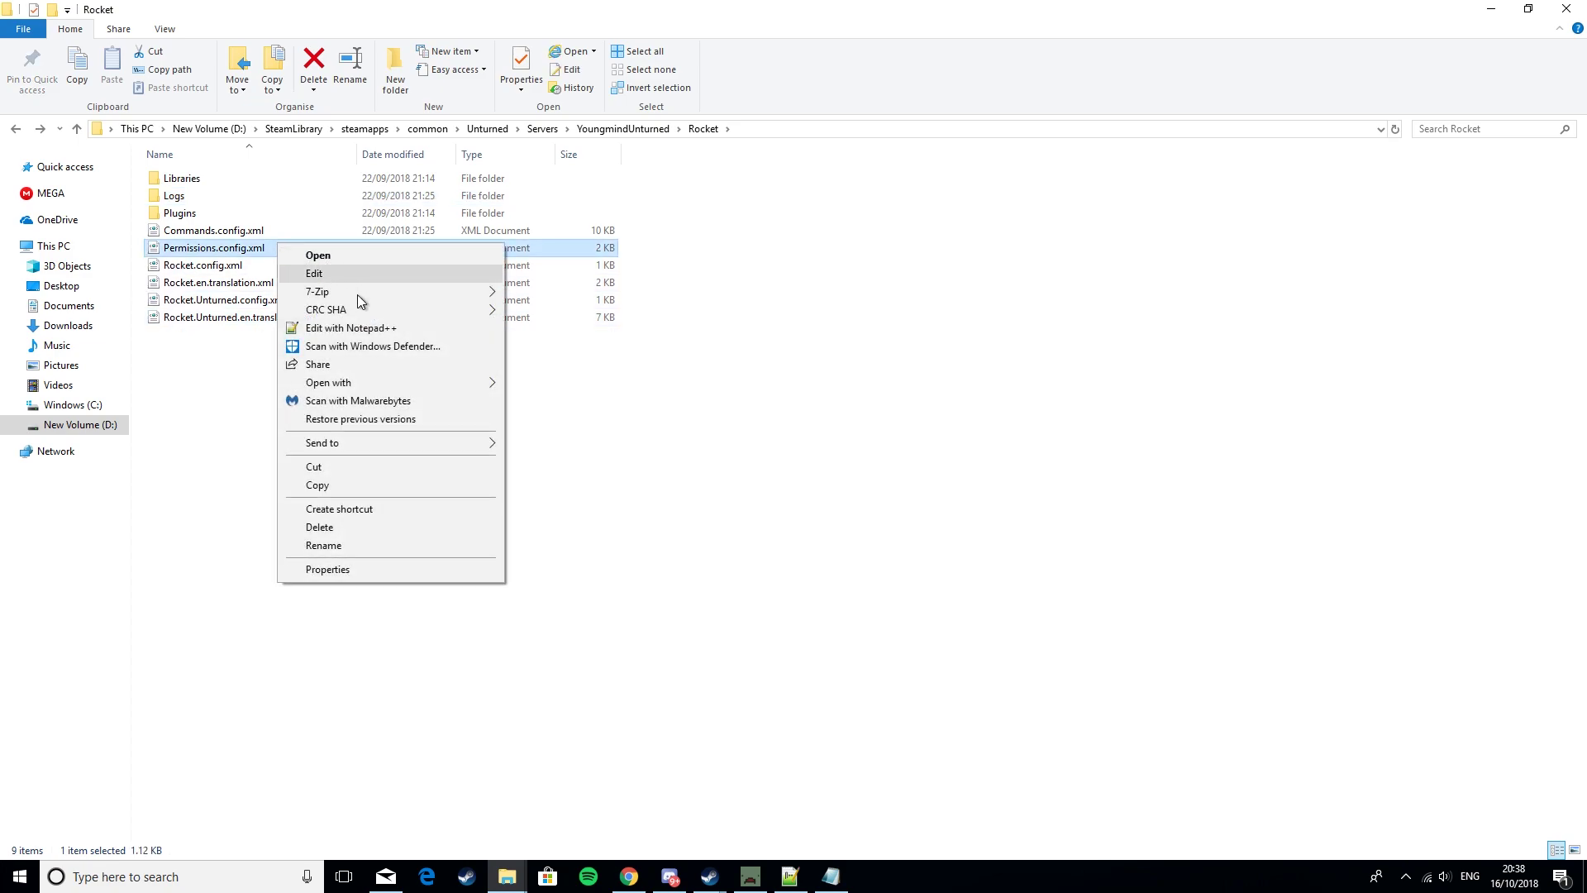
left_click(401, 327)
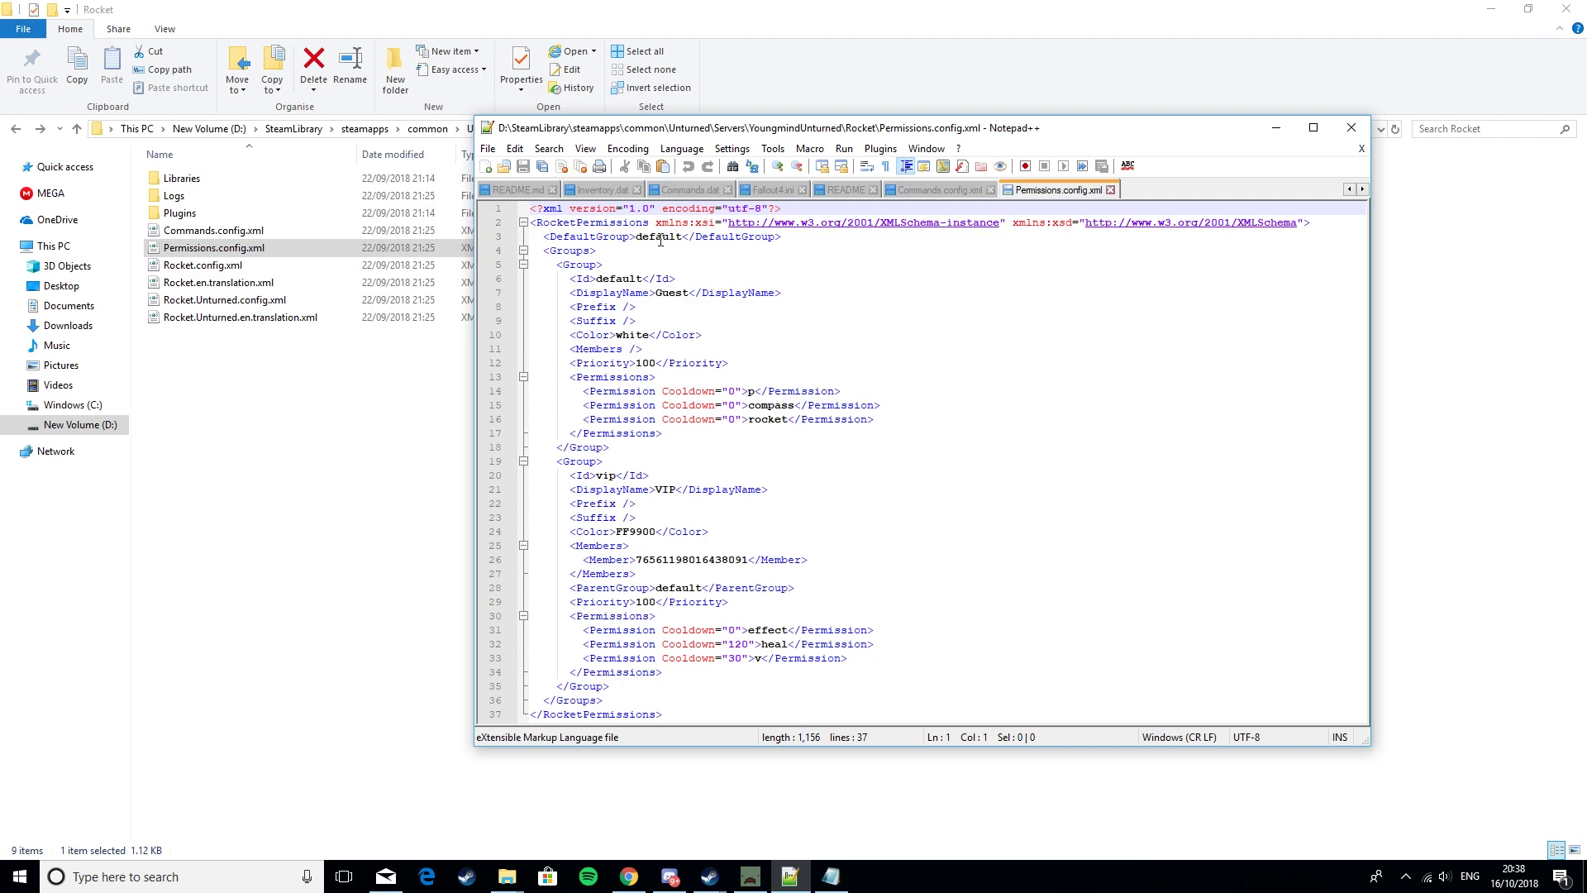
Step: Change the first group's Id and DisplayName in Permissions.config.xml to Moderator
left_click(642, 279)
double_click(621, 278)
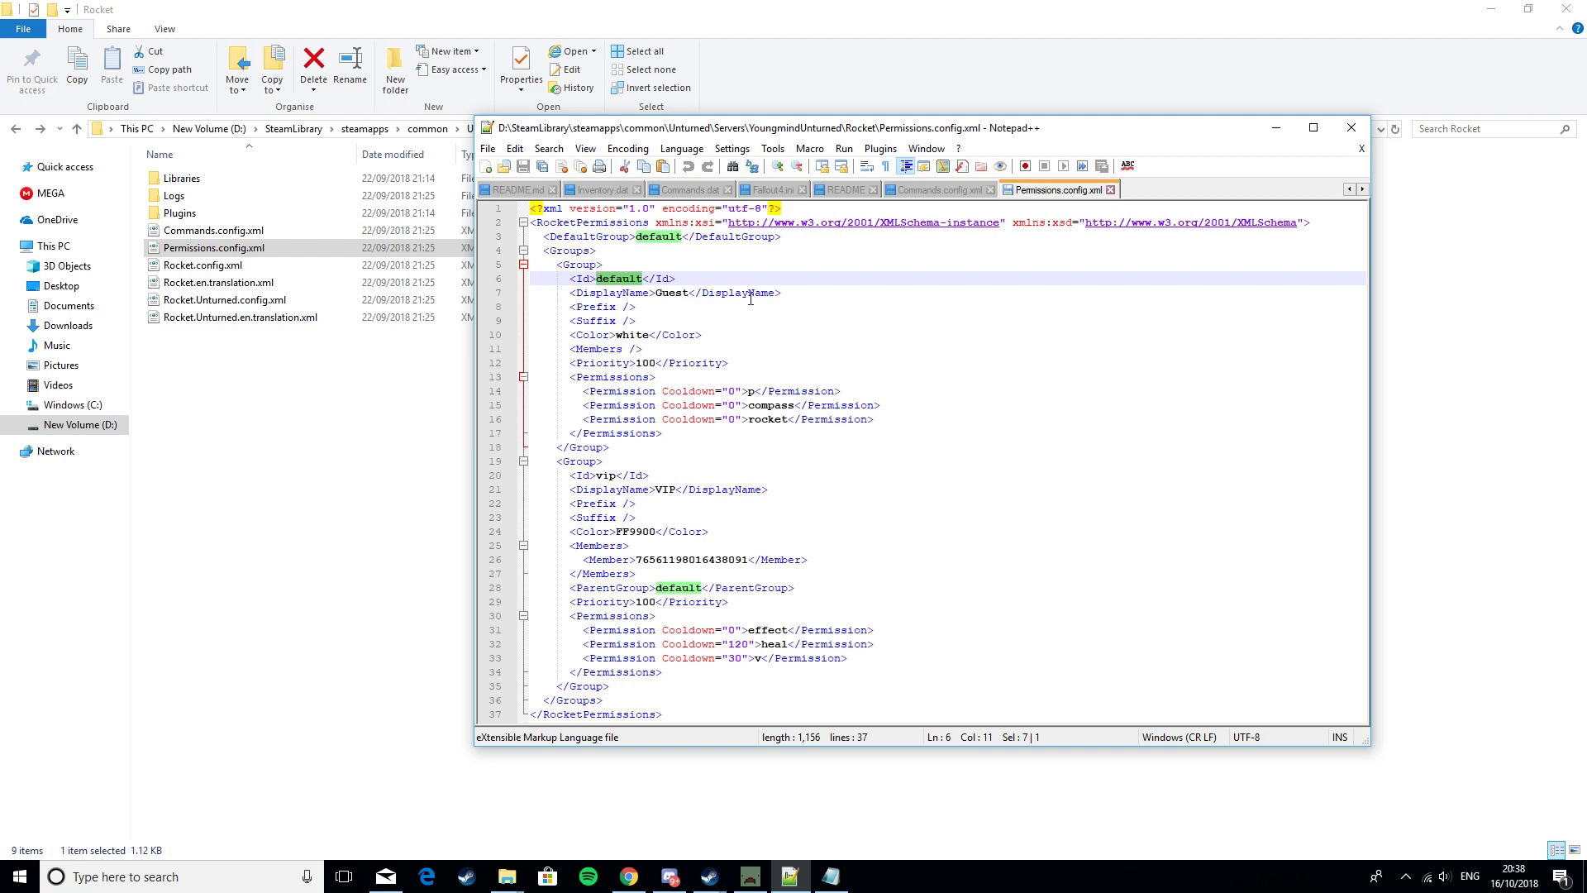
type("Modera")
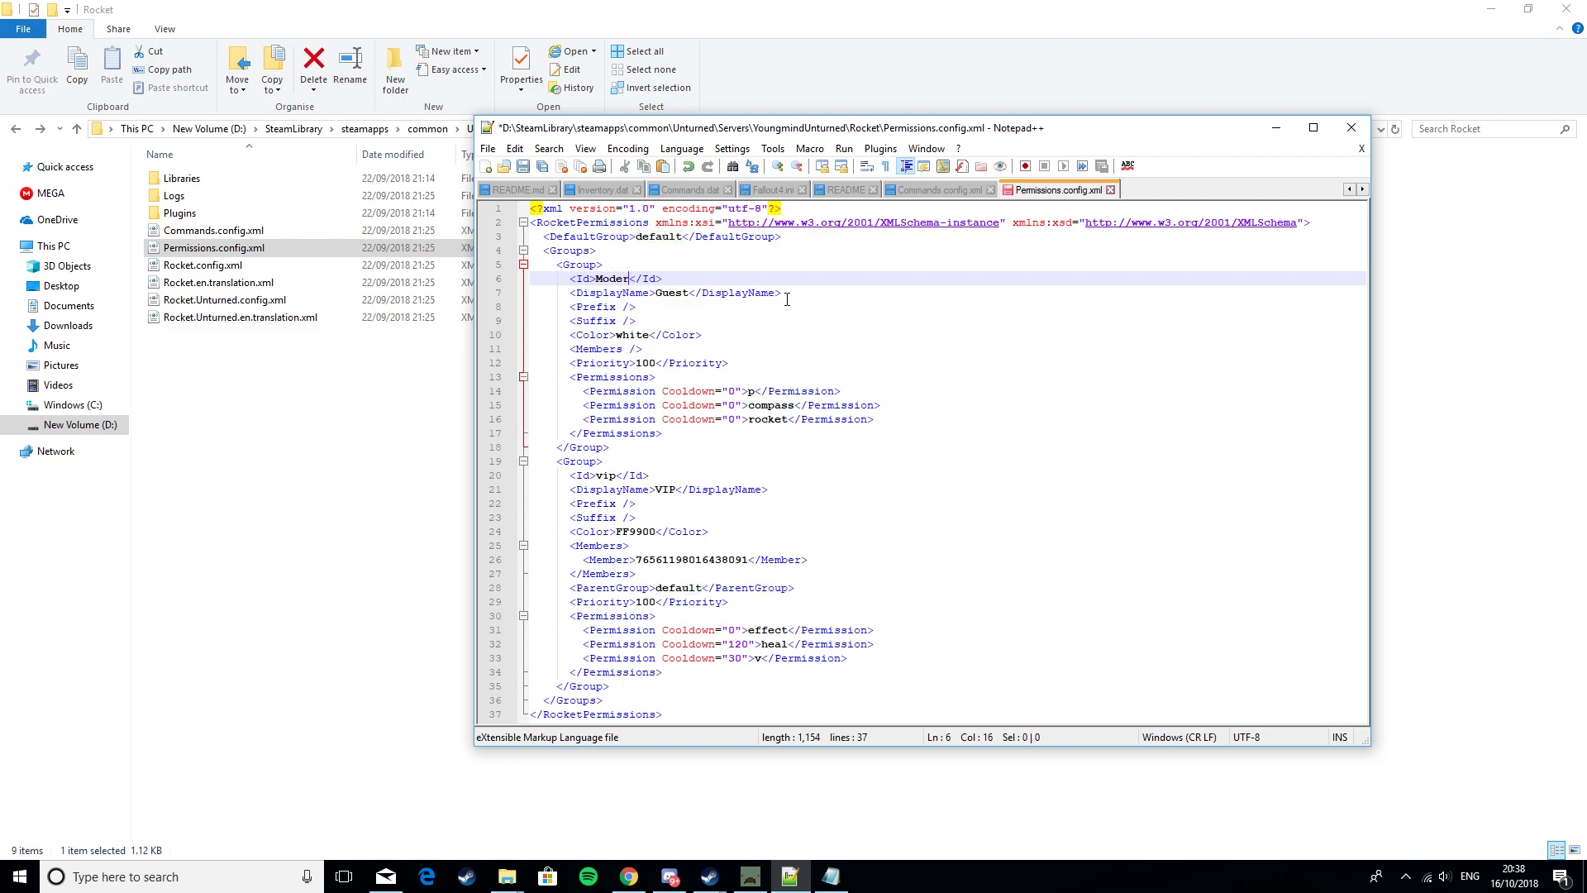
type("tor")
left_click_drag(655, 295, 691, 297)
type("Moder")
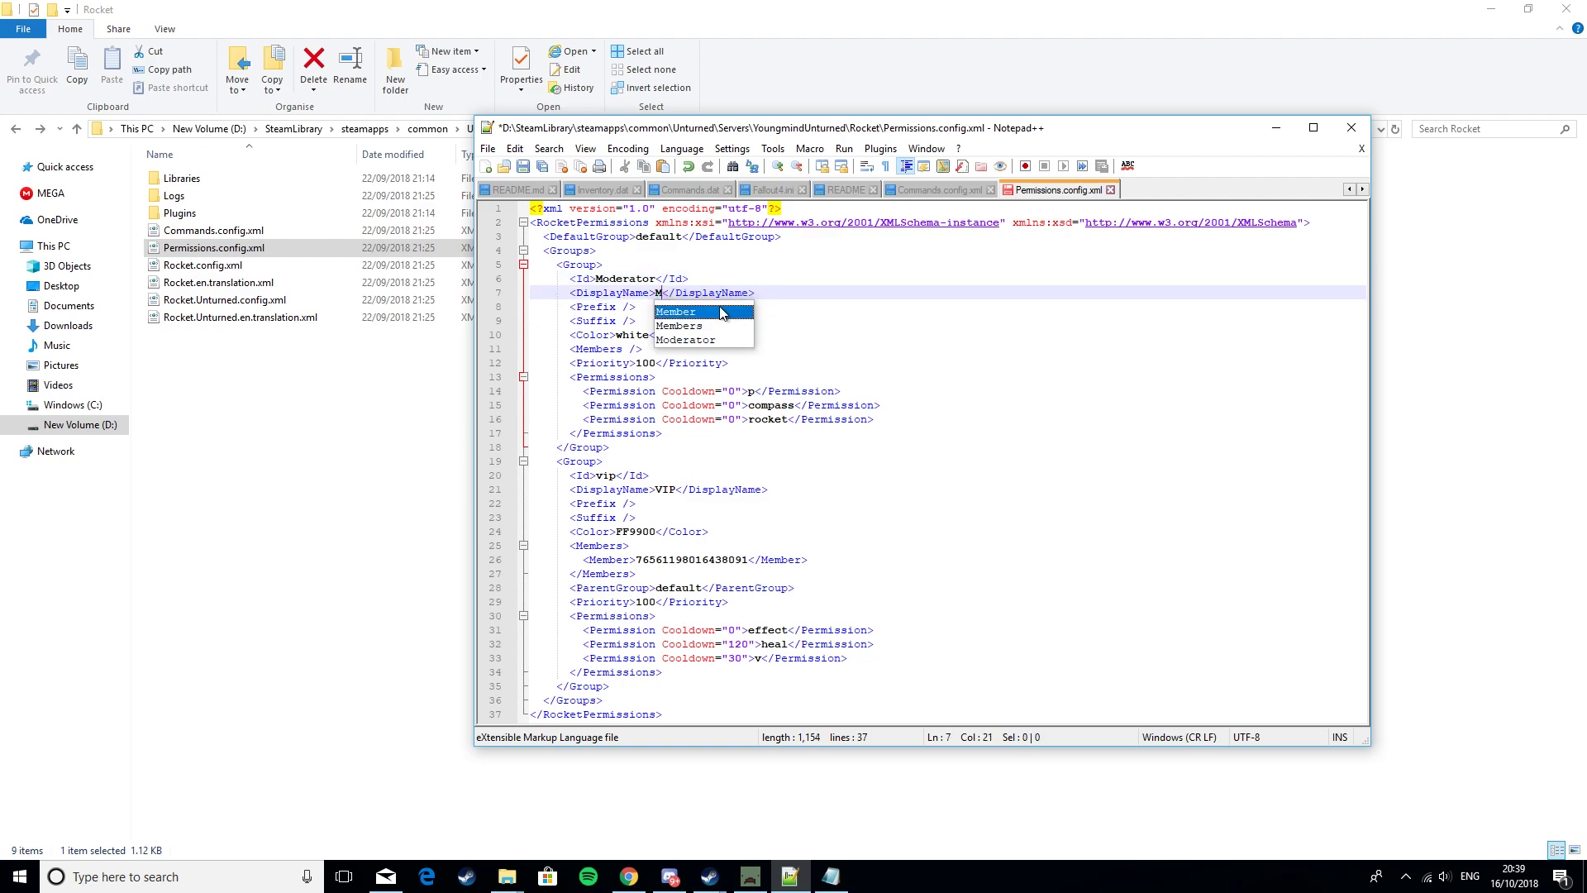
key("Return")
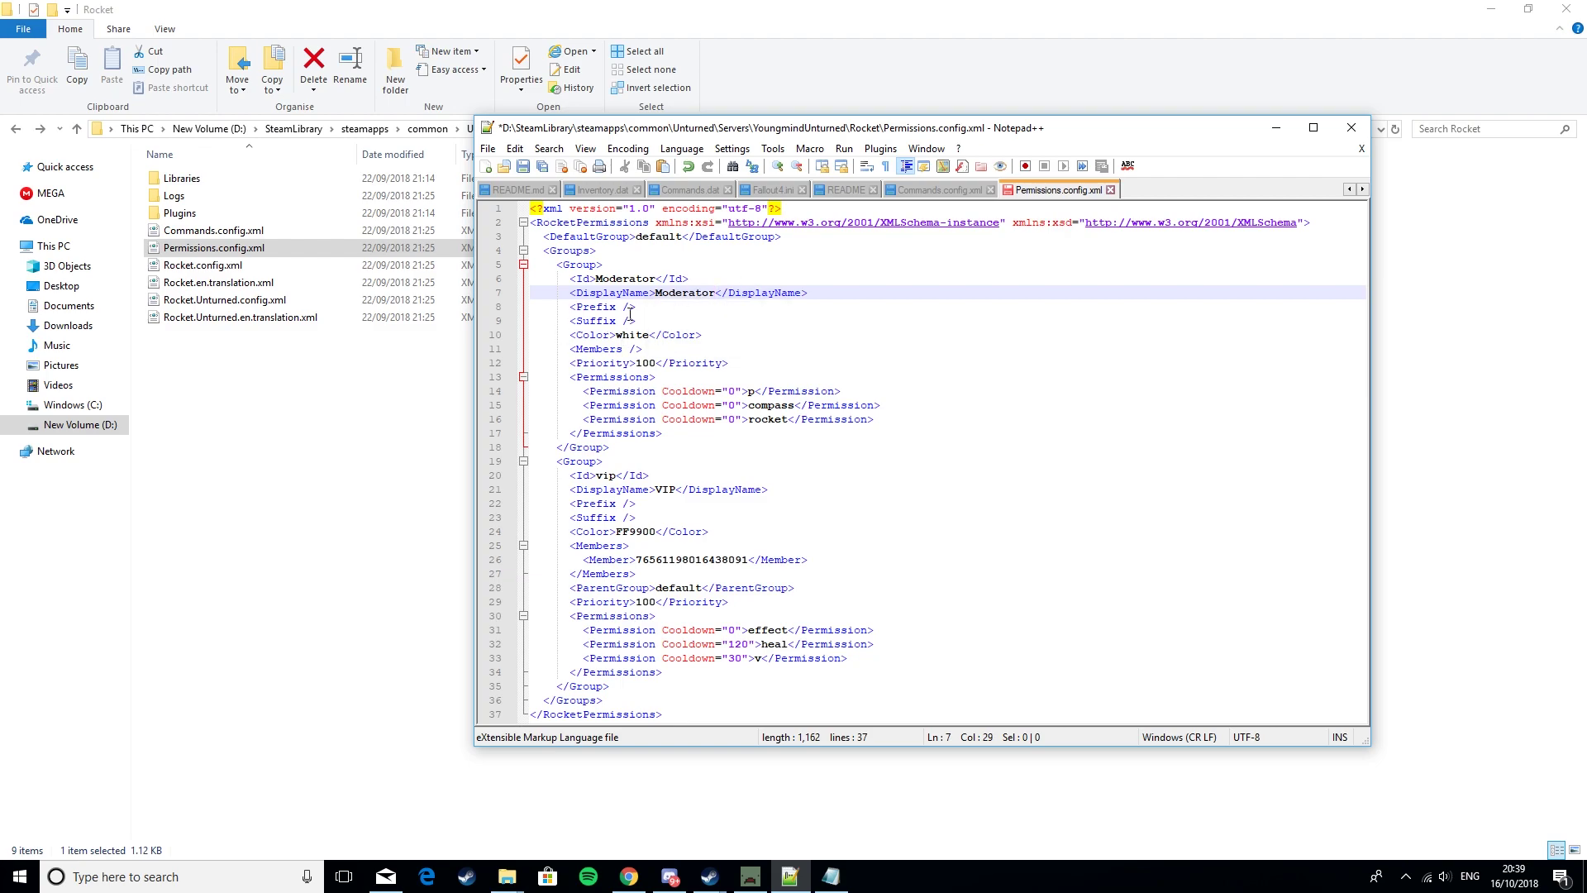
Step: Set the Moderator group's Color value to blue
left_click_drag(650, 335, 616, 336)
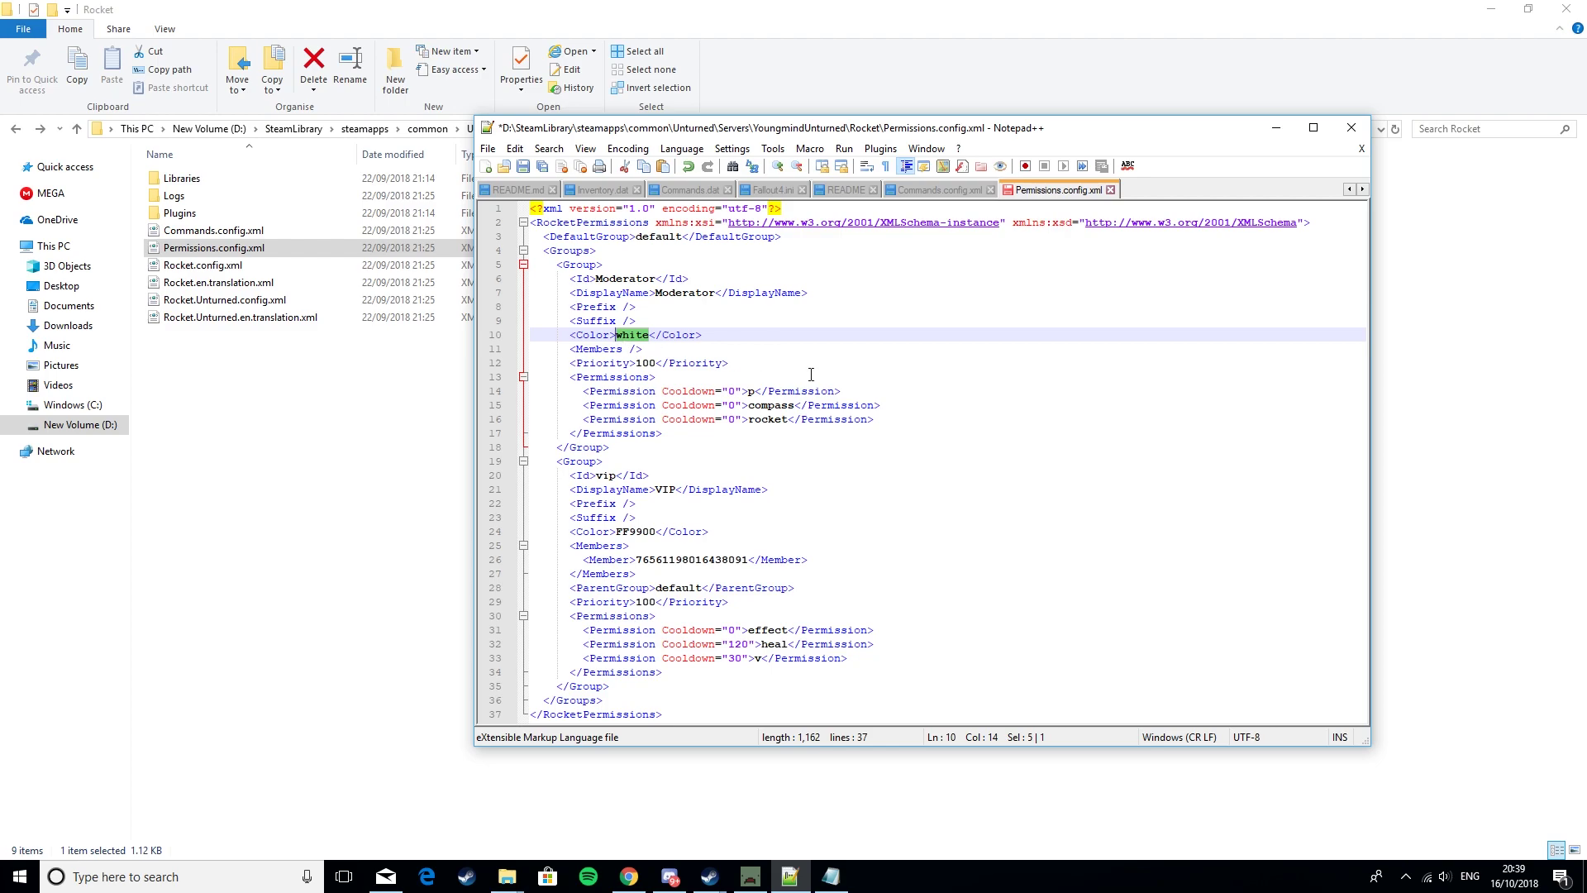
type("blue")
left_click(657, 363)
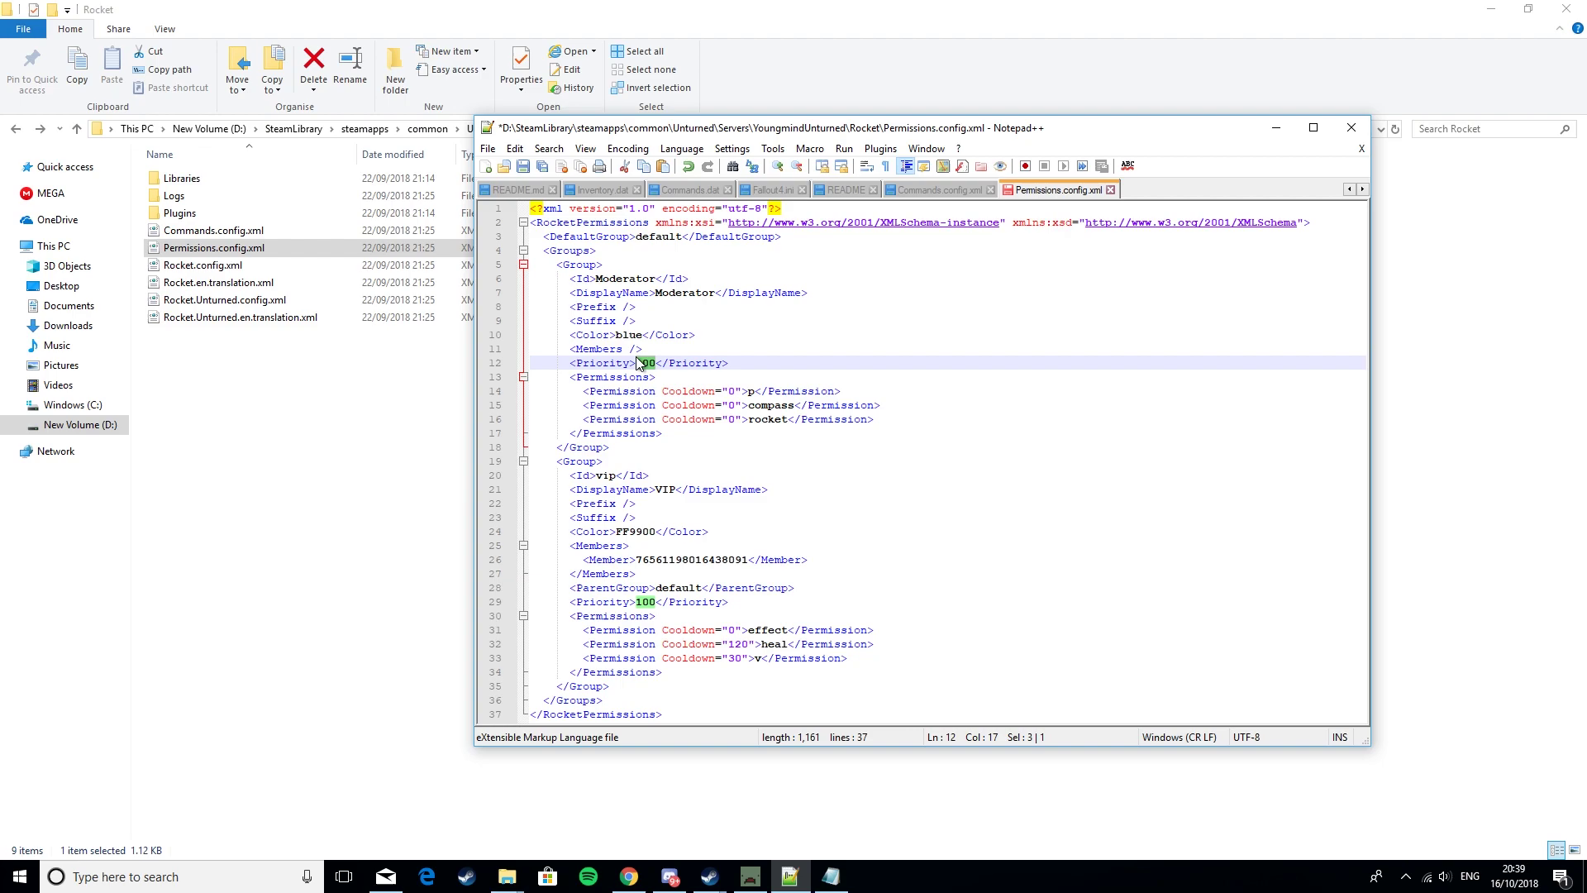
left_click(924, 405)
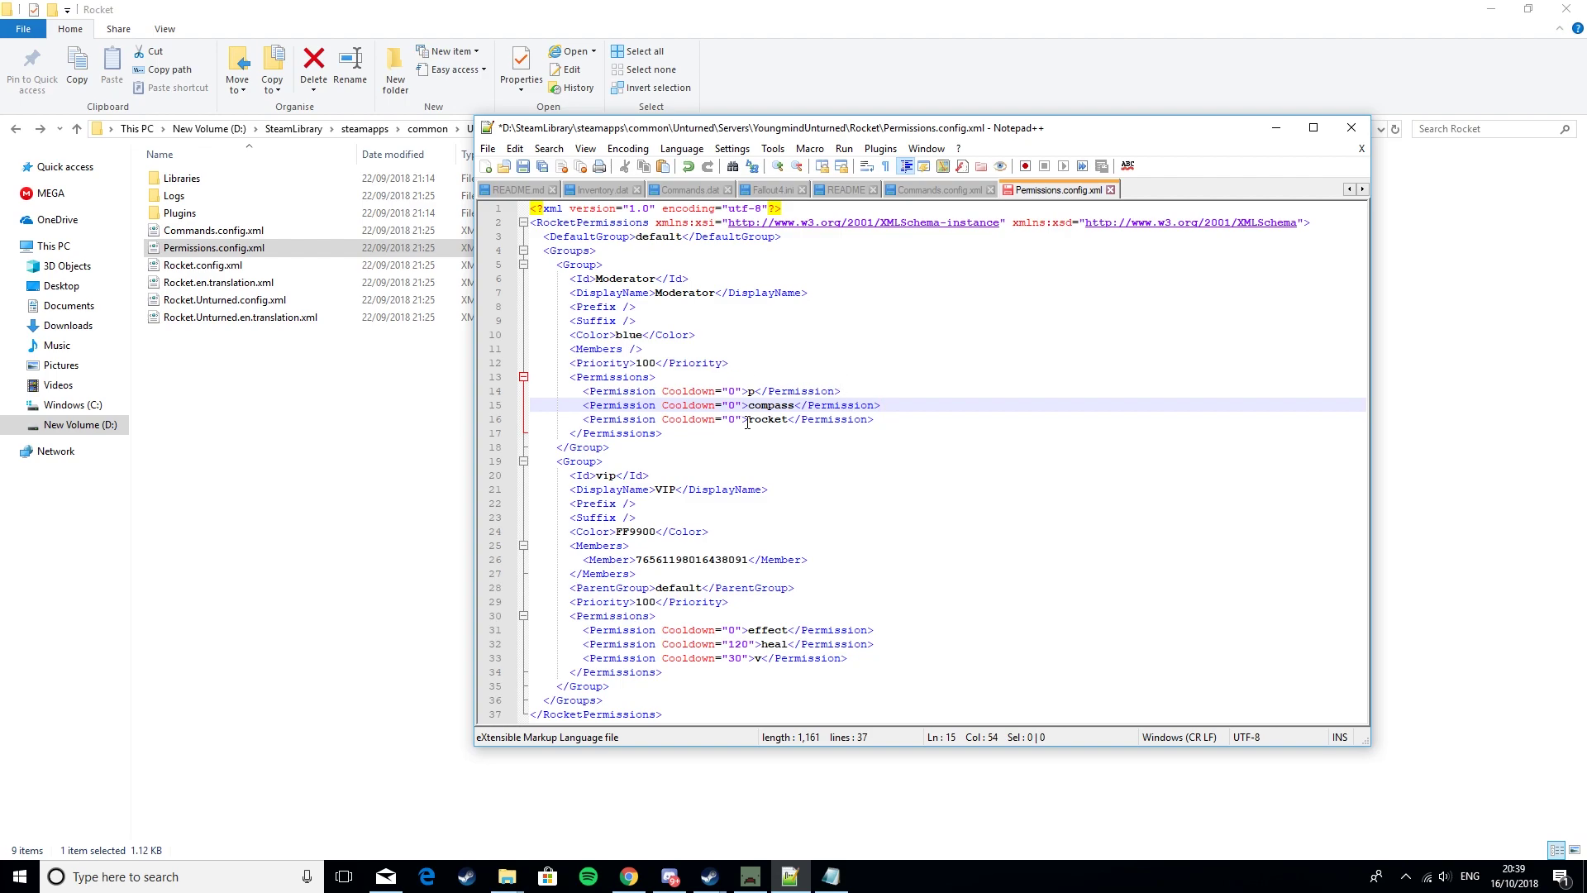
Step: From File Explorer, open Commands.config.xml in Notepad++ and look up the rkick command near the beginning of the list
right_click(198, 233)
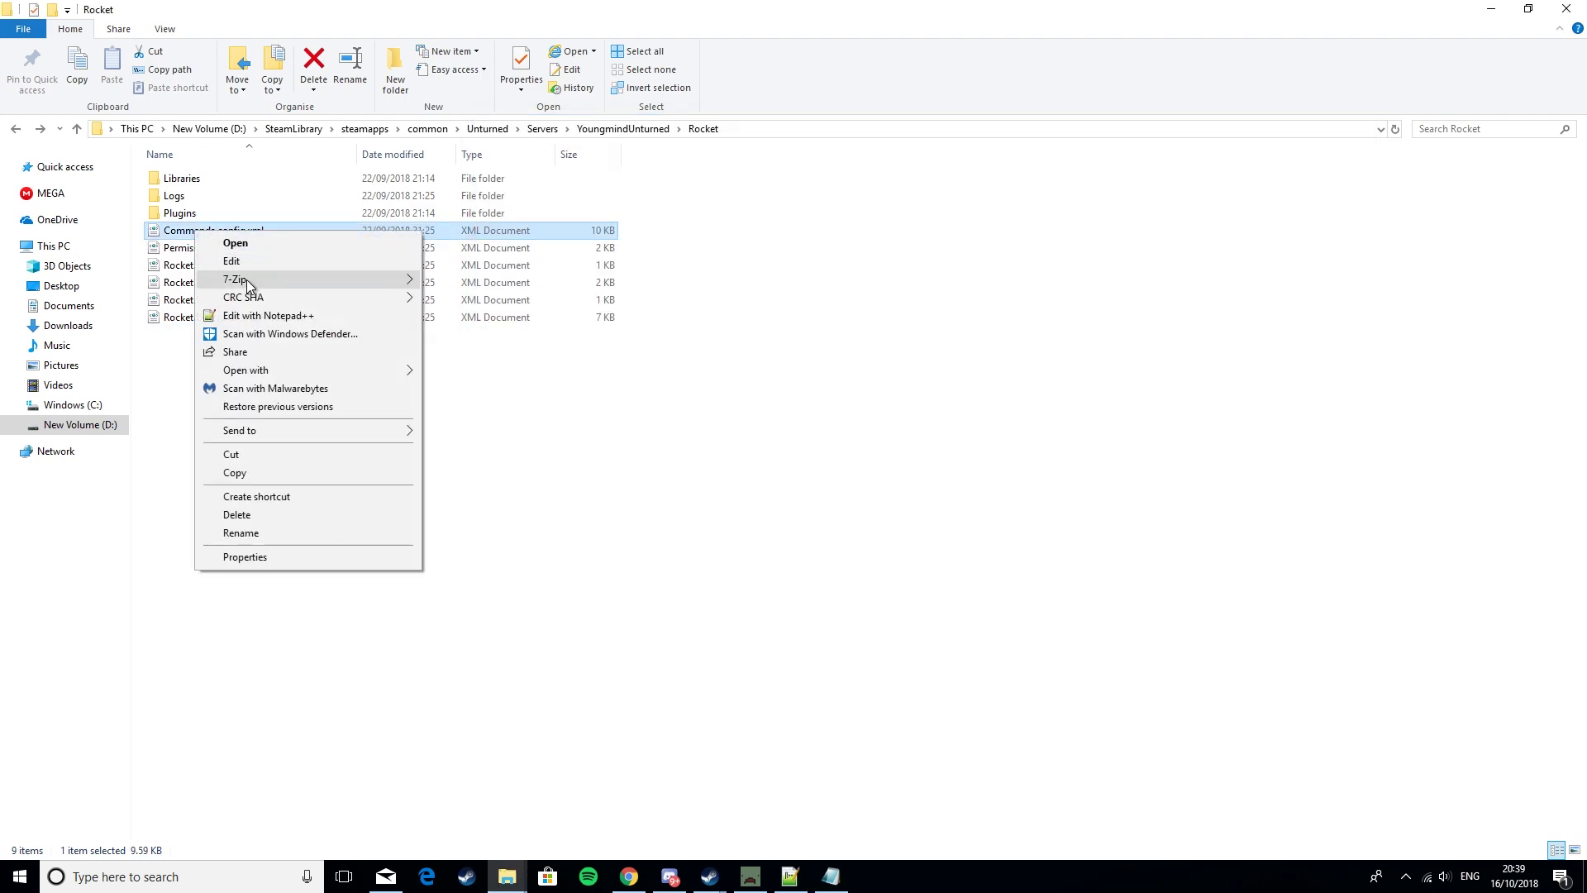
left_click(302, 315)
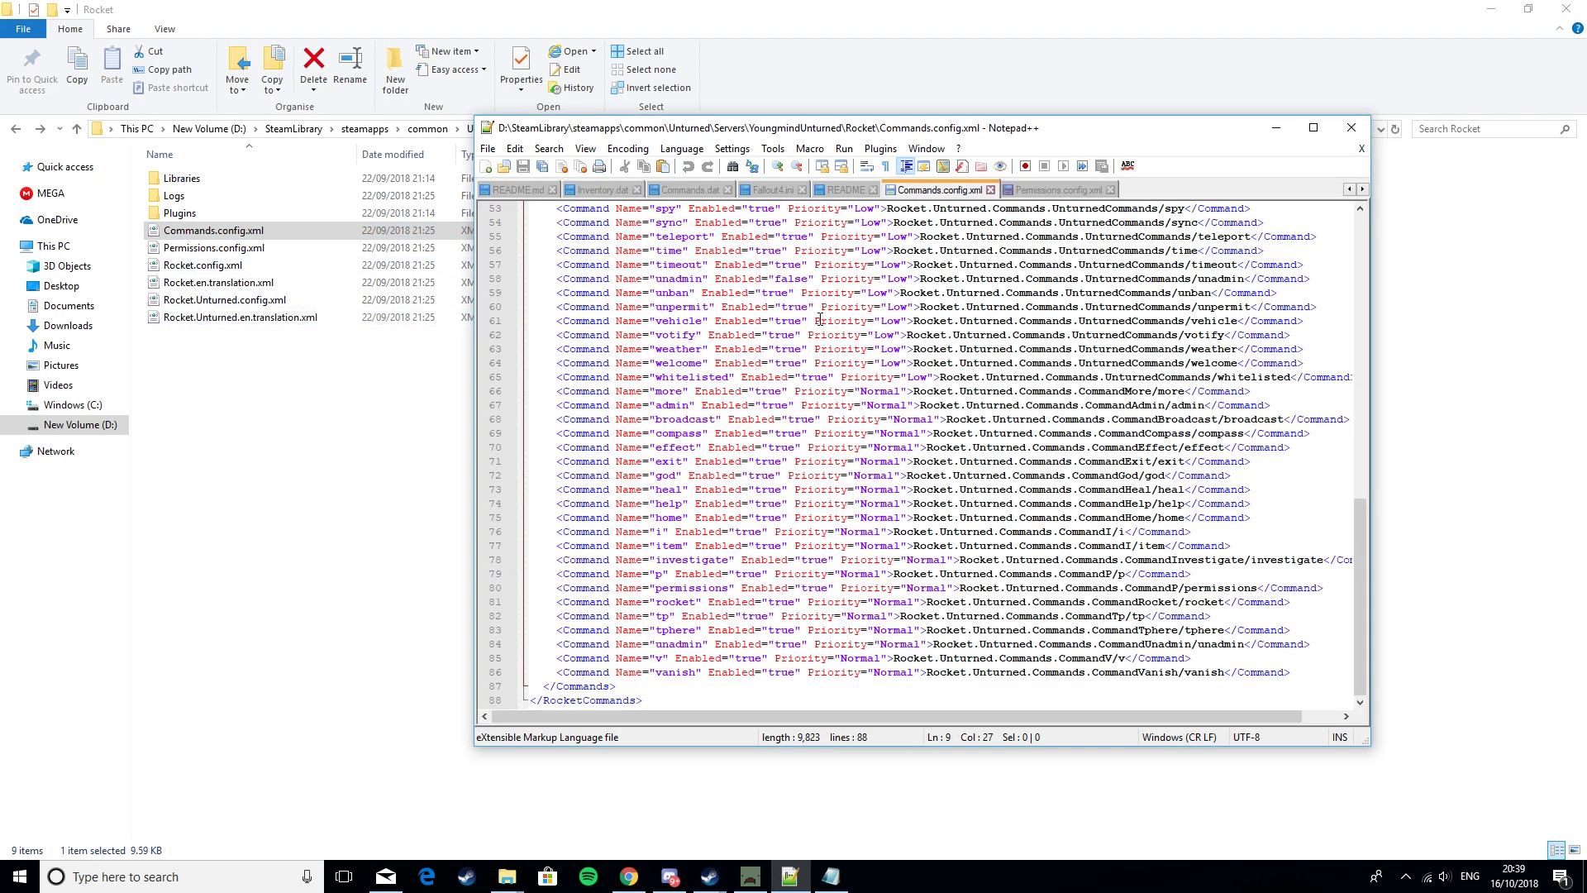
scroll(819, 321, "up", 17)
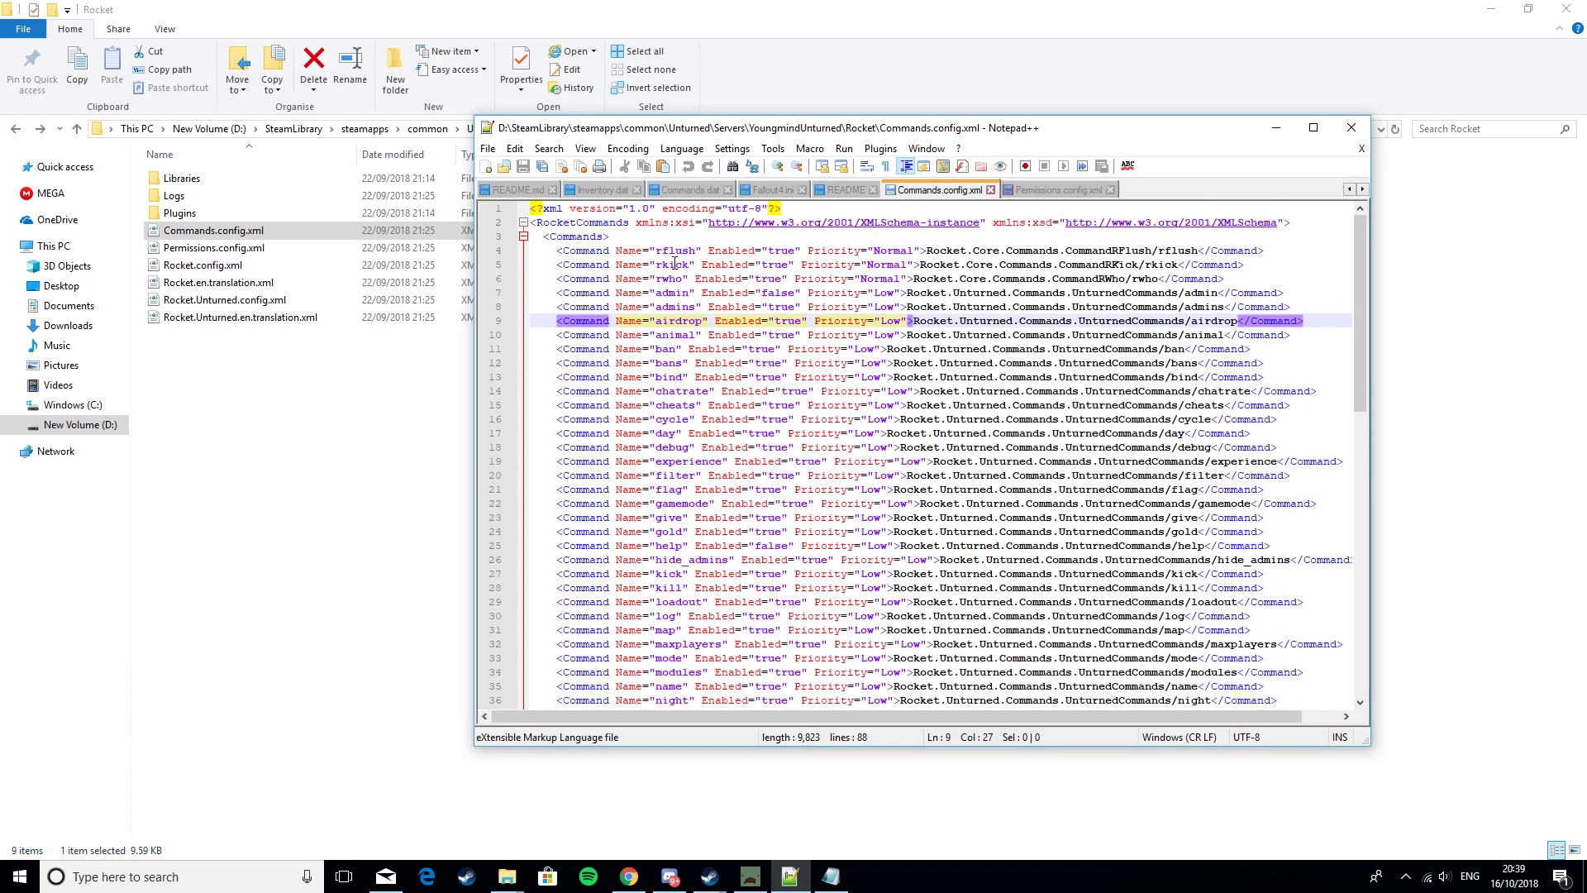
left_click_drag(688, 266, 659, 264)
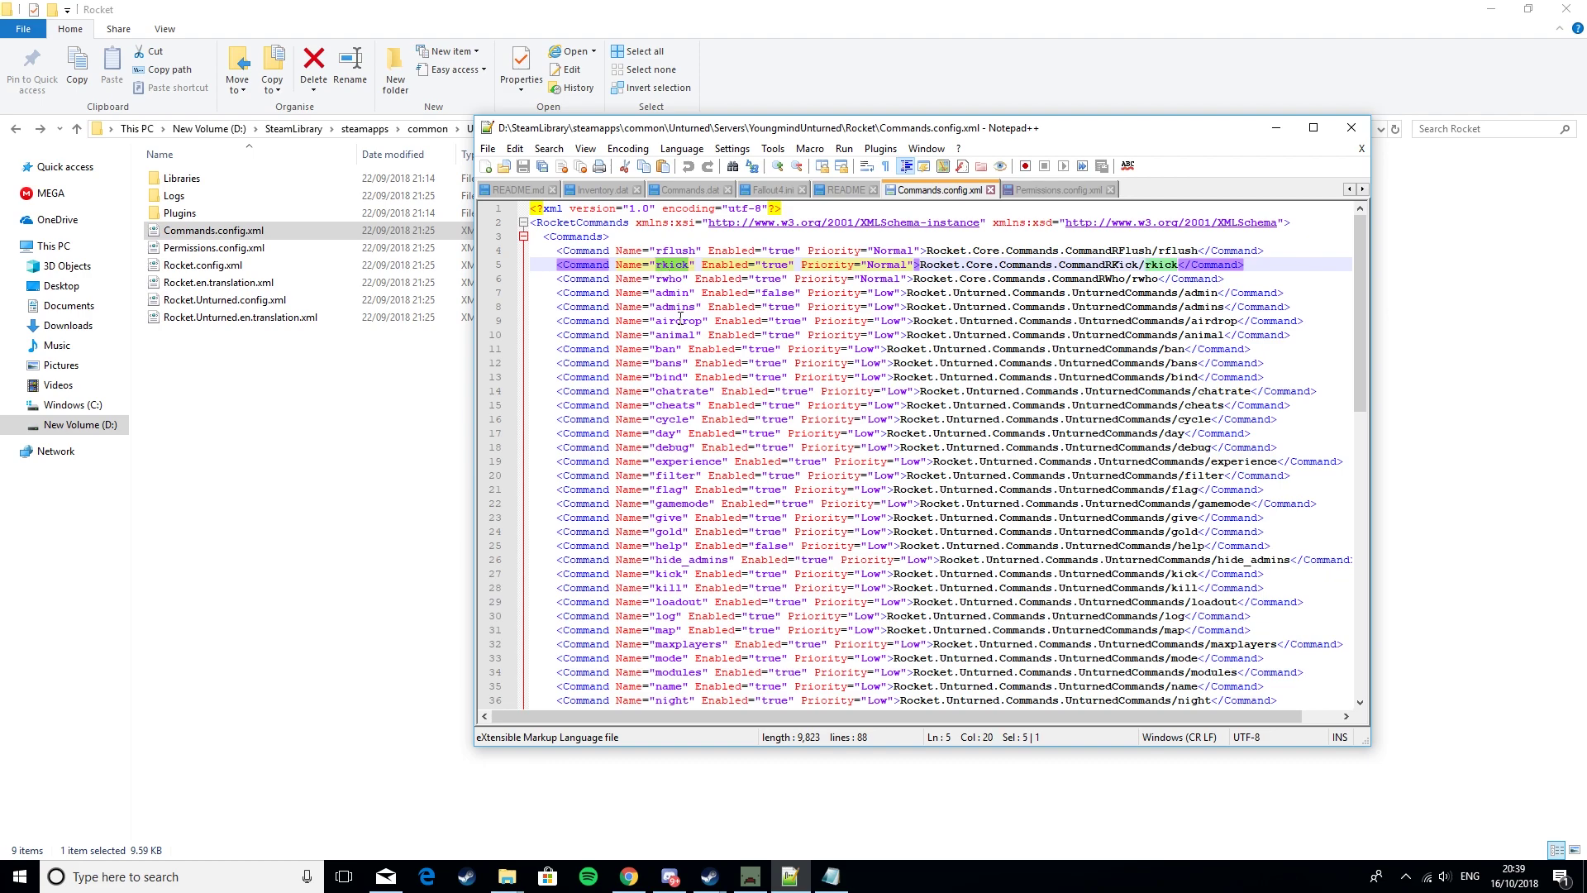
Step: Go back to the Rocket folder and bring Permissions.config.xml up in Notepad++ again
left_click(790, 878)
left_click(828, 879)
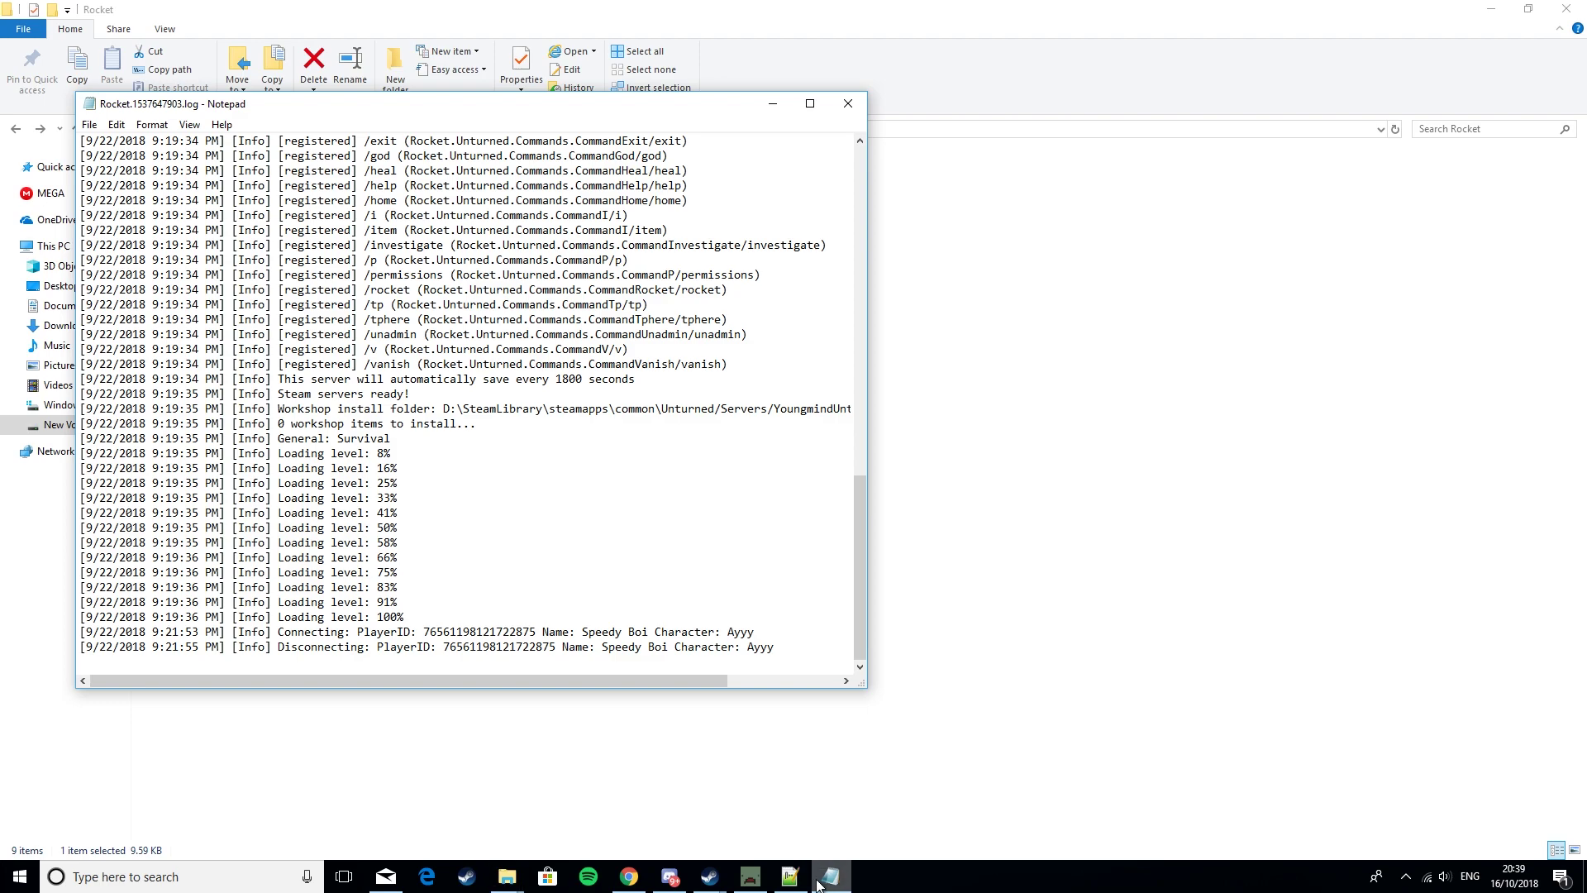
left_click(829, 880)
right_click(305, 242)
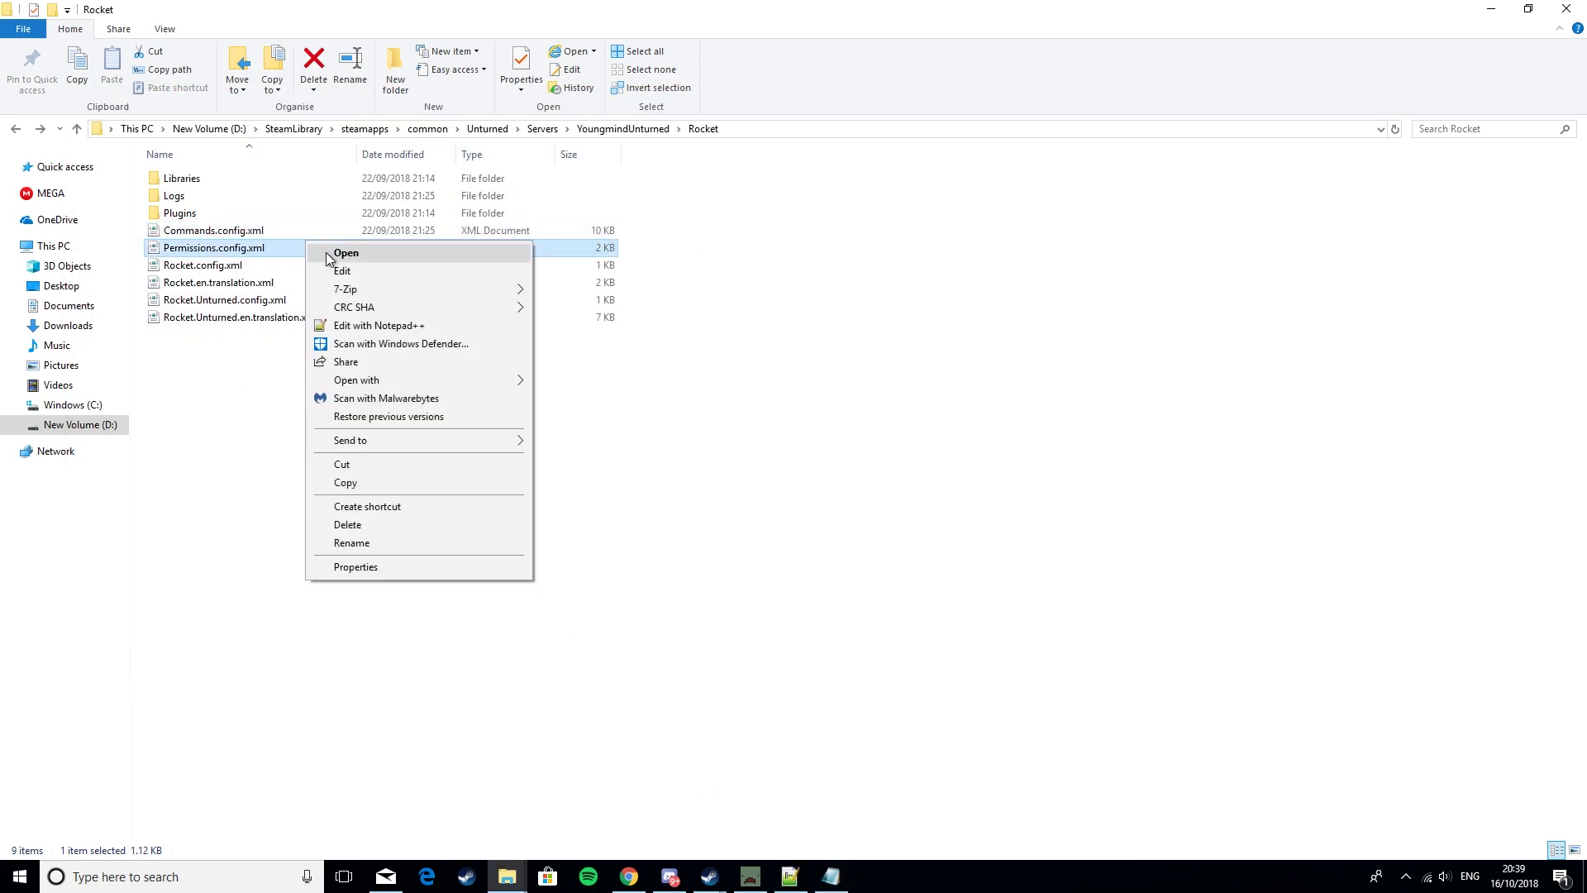
left_click(392, 317)
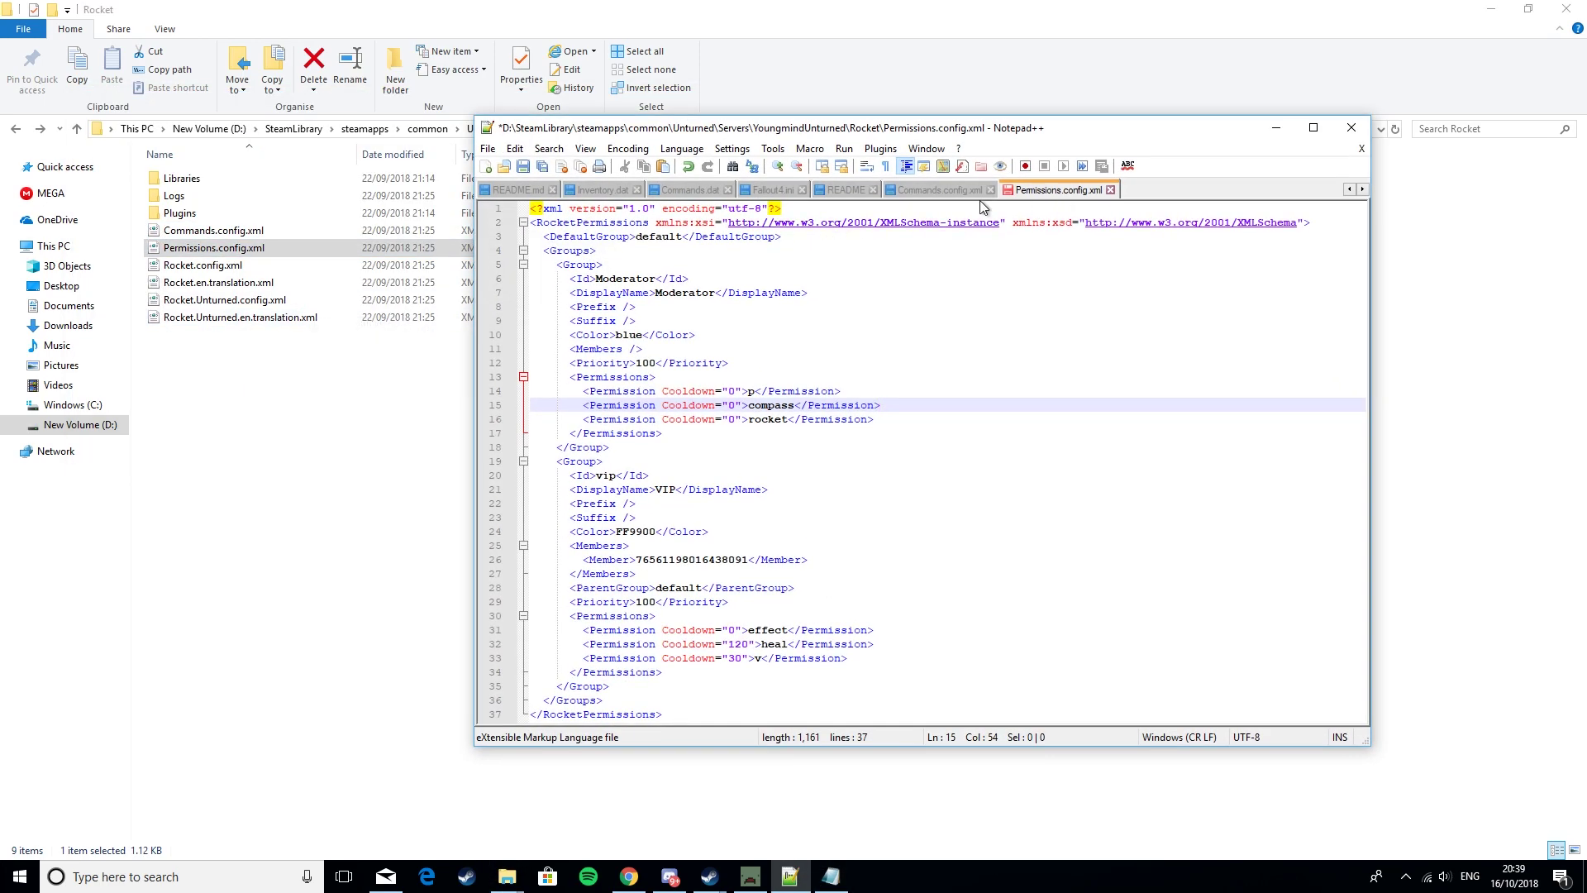
Step: Duplicate the Moderator group's rocket permission line directly below itself, completing its opening angle bracket
left_click(876, 421)
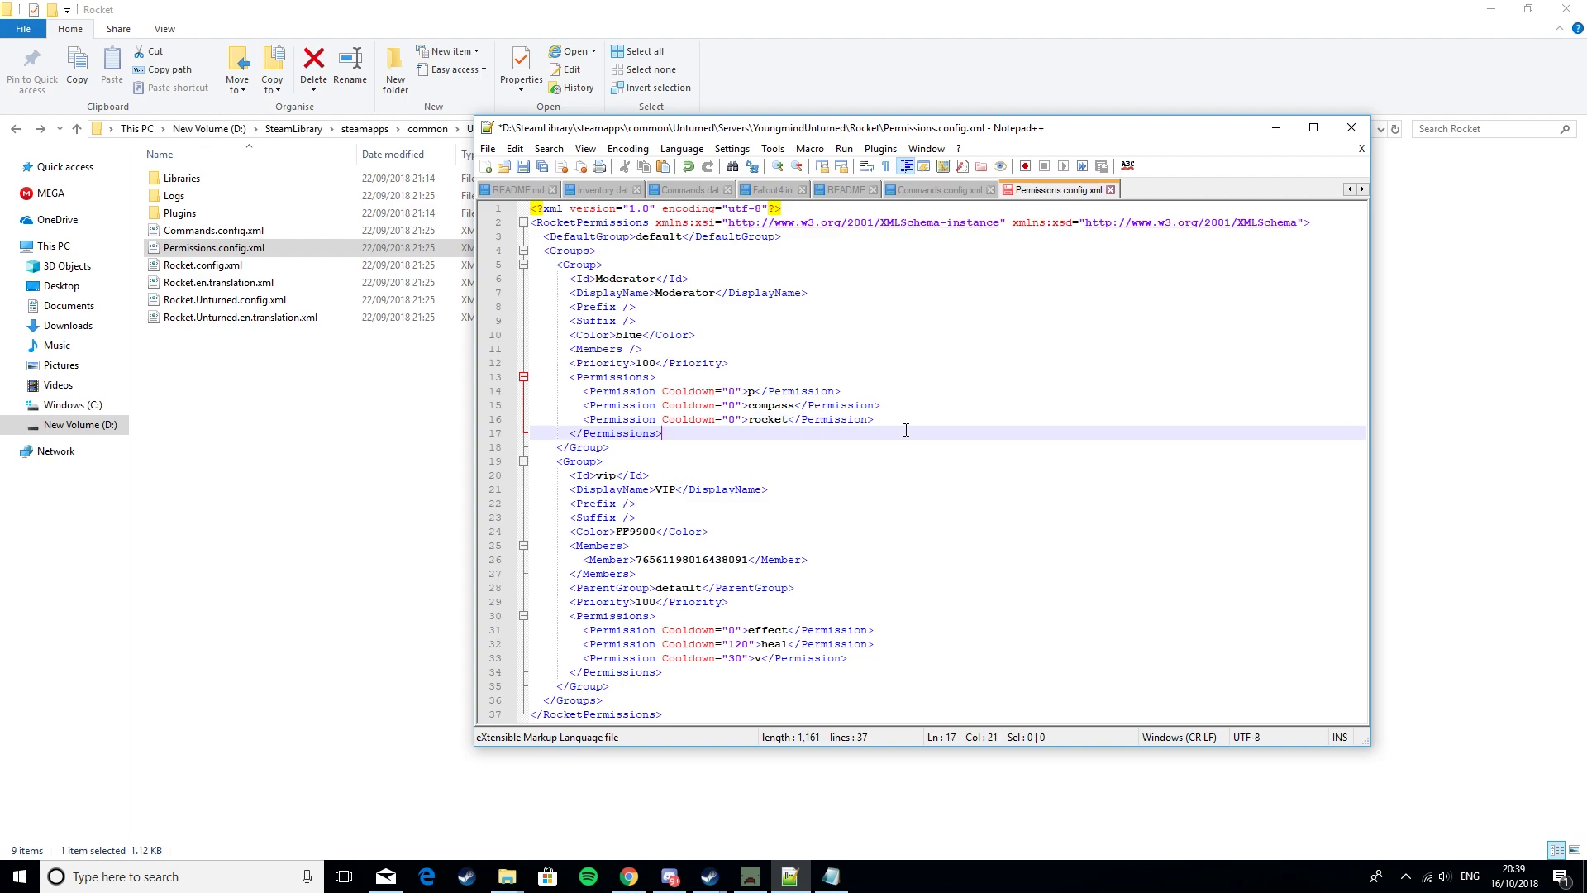
key("Down")
key("Down")
left_click_drag(881, 423, 585, 416)
key("ctrl+c")
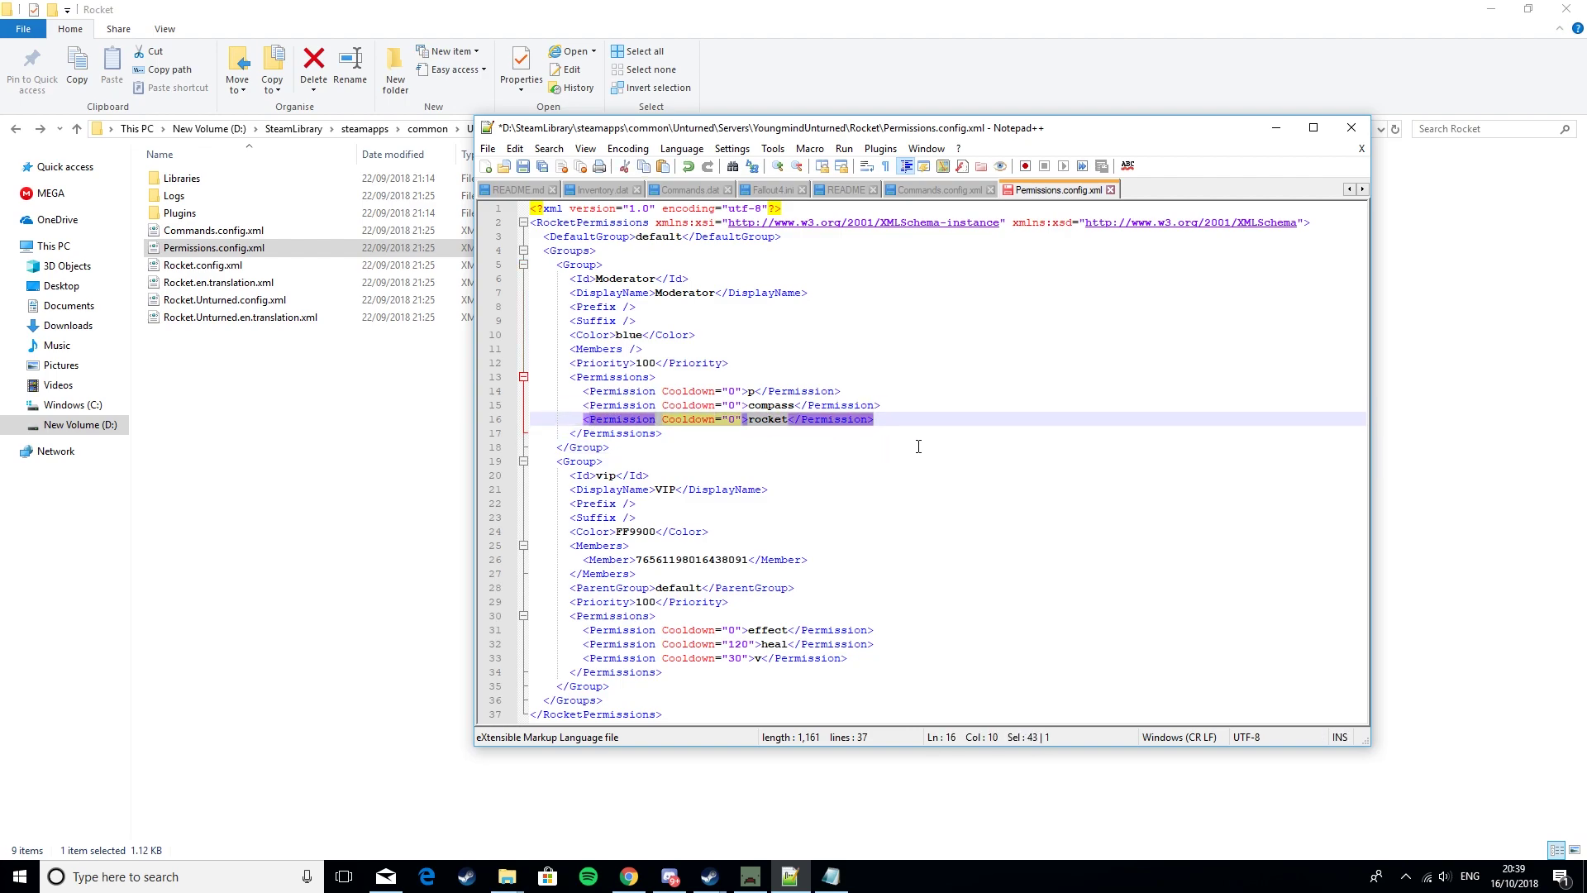
left_click(897, 418)
key("Return")
key("ctrl+v")
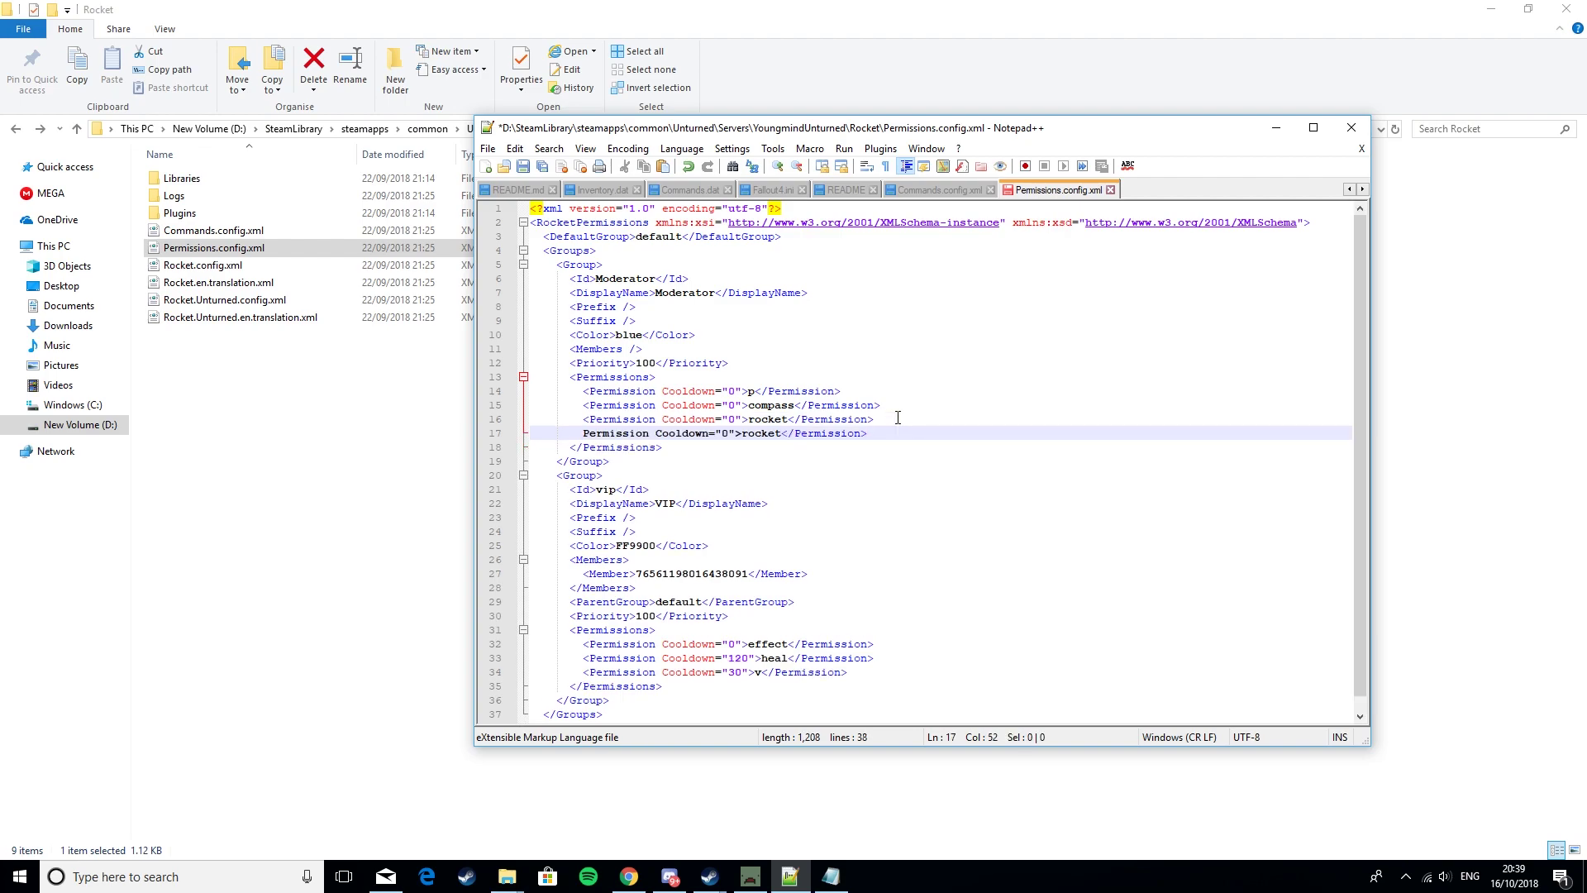
left_click(585, 434)
type("<")
left_click(898, 499)
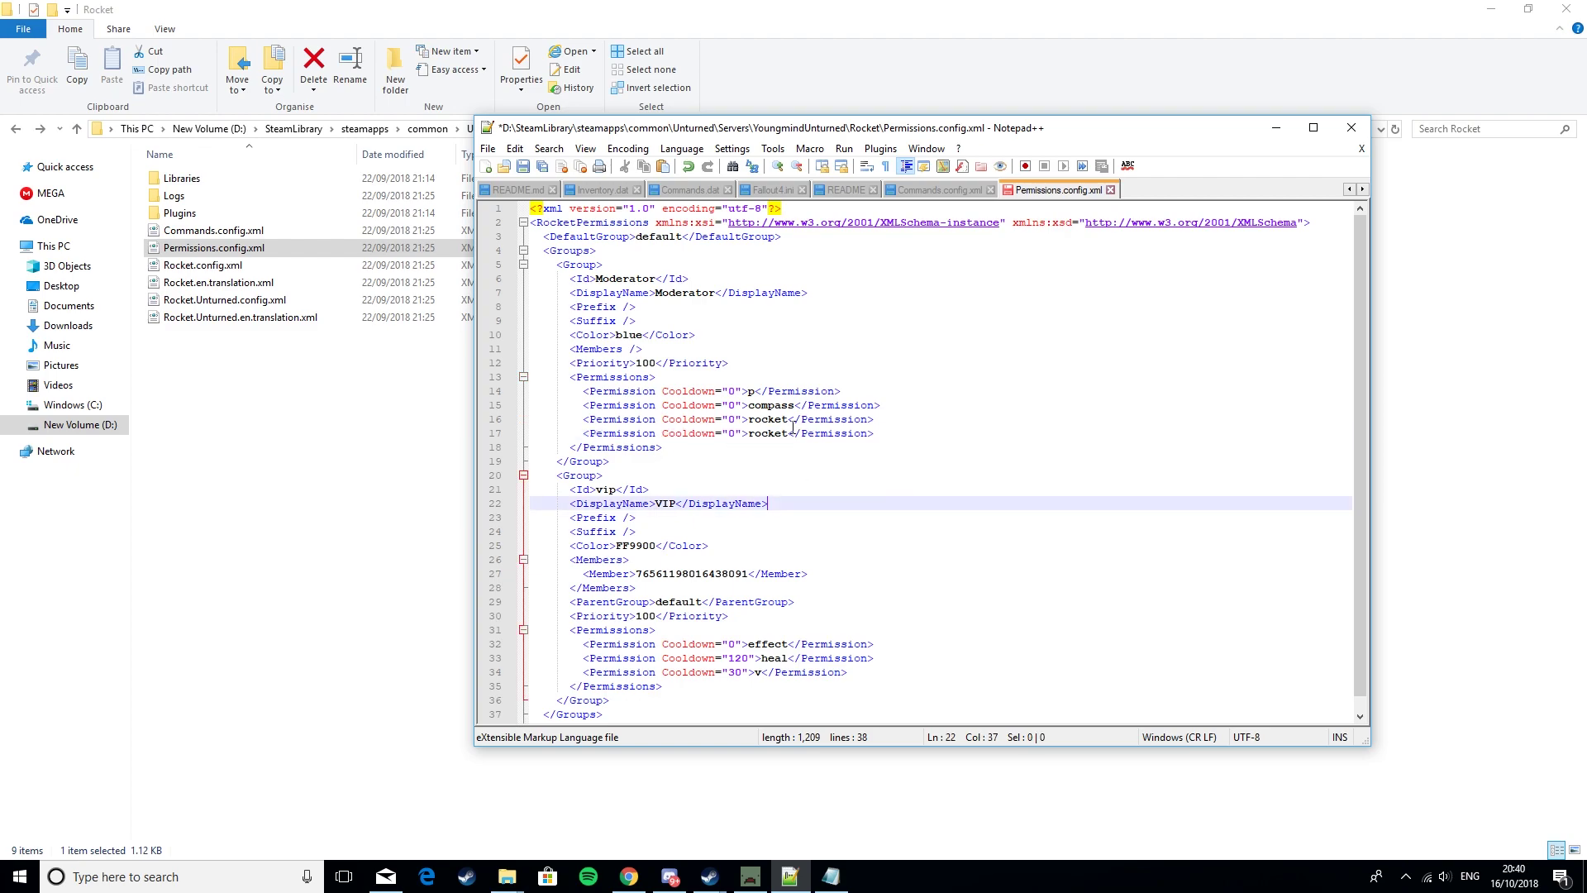
Step: Rename the duplicated rocket permission in the Moderator group to rkick
left_click(786, 434)
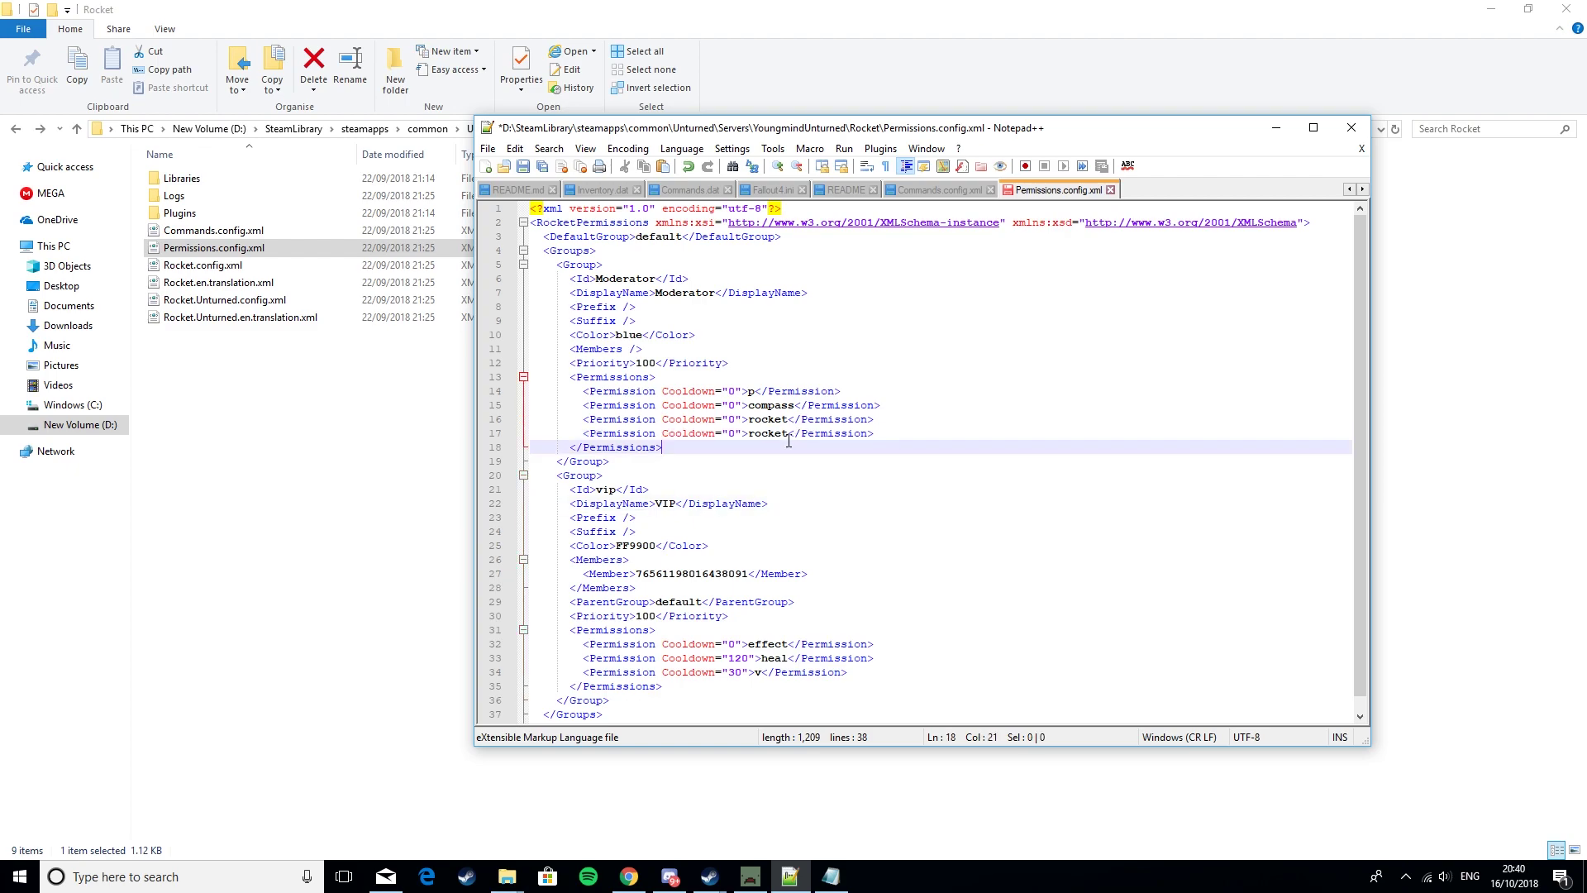
key("BackSpace")
key("BackSpace")
key("BackSpace")
key("BackSpace")
key("BackSpace")
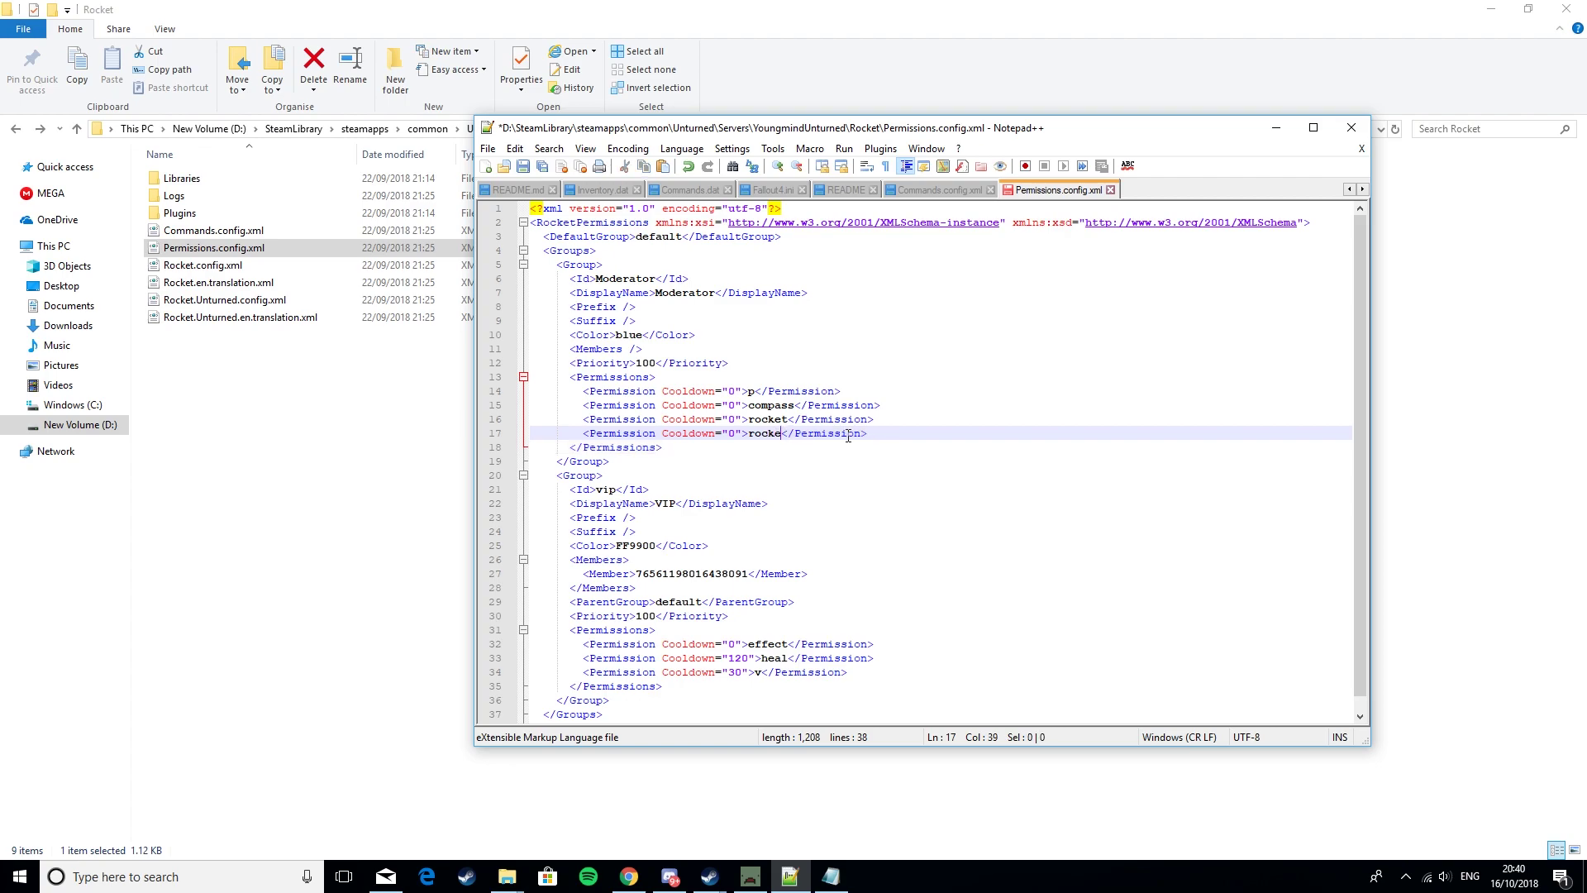
type("kick")
scroll(791, 671, "down", 1)
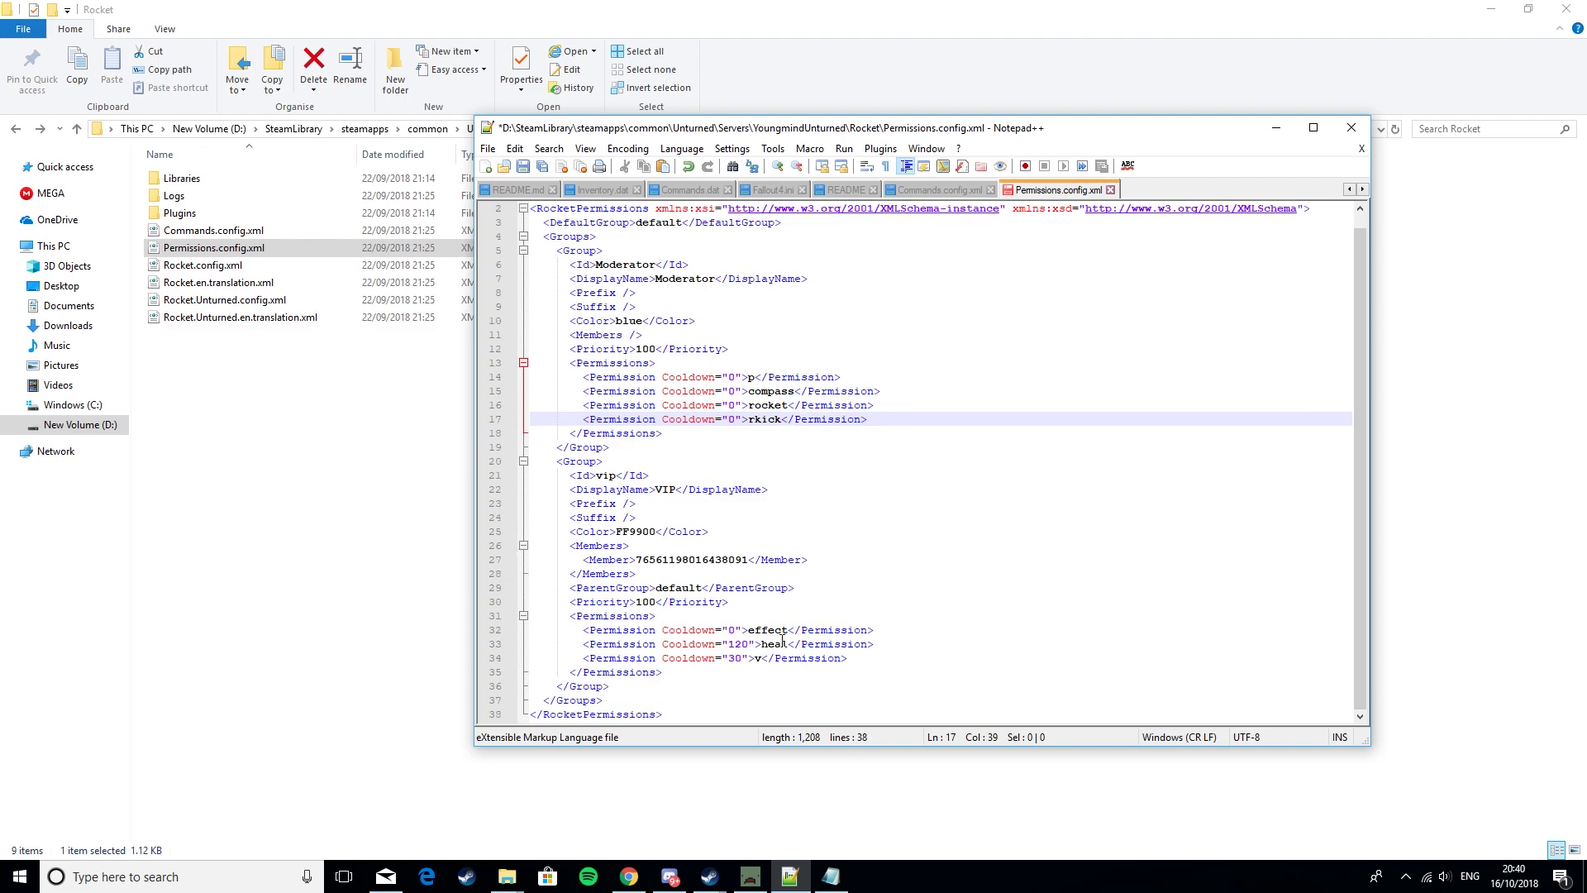
Step: Duplicate the rkick permission line on a new line below it in the Moderator group
triple_click(881, 419)
left_click(890, 422)
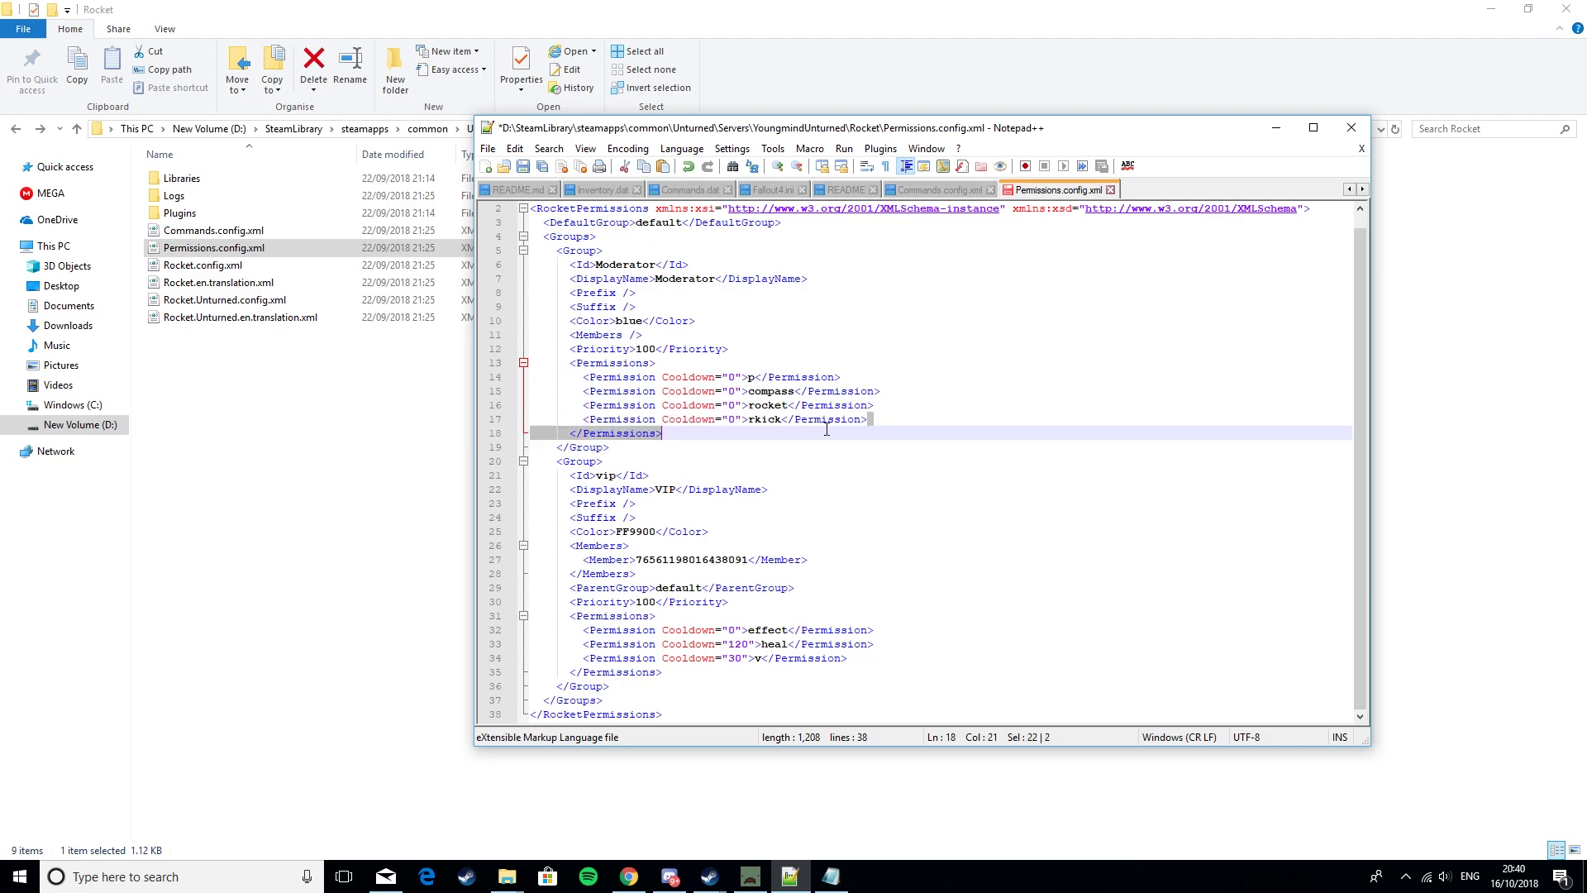
left_click_drag(890, 422, 579, 417)
key("ctrl+c")
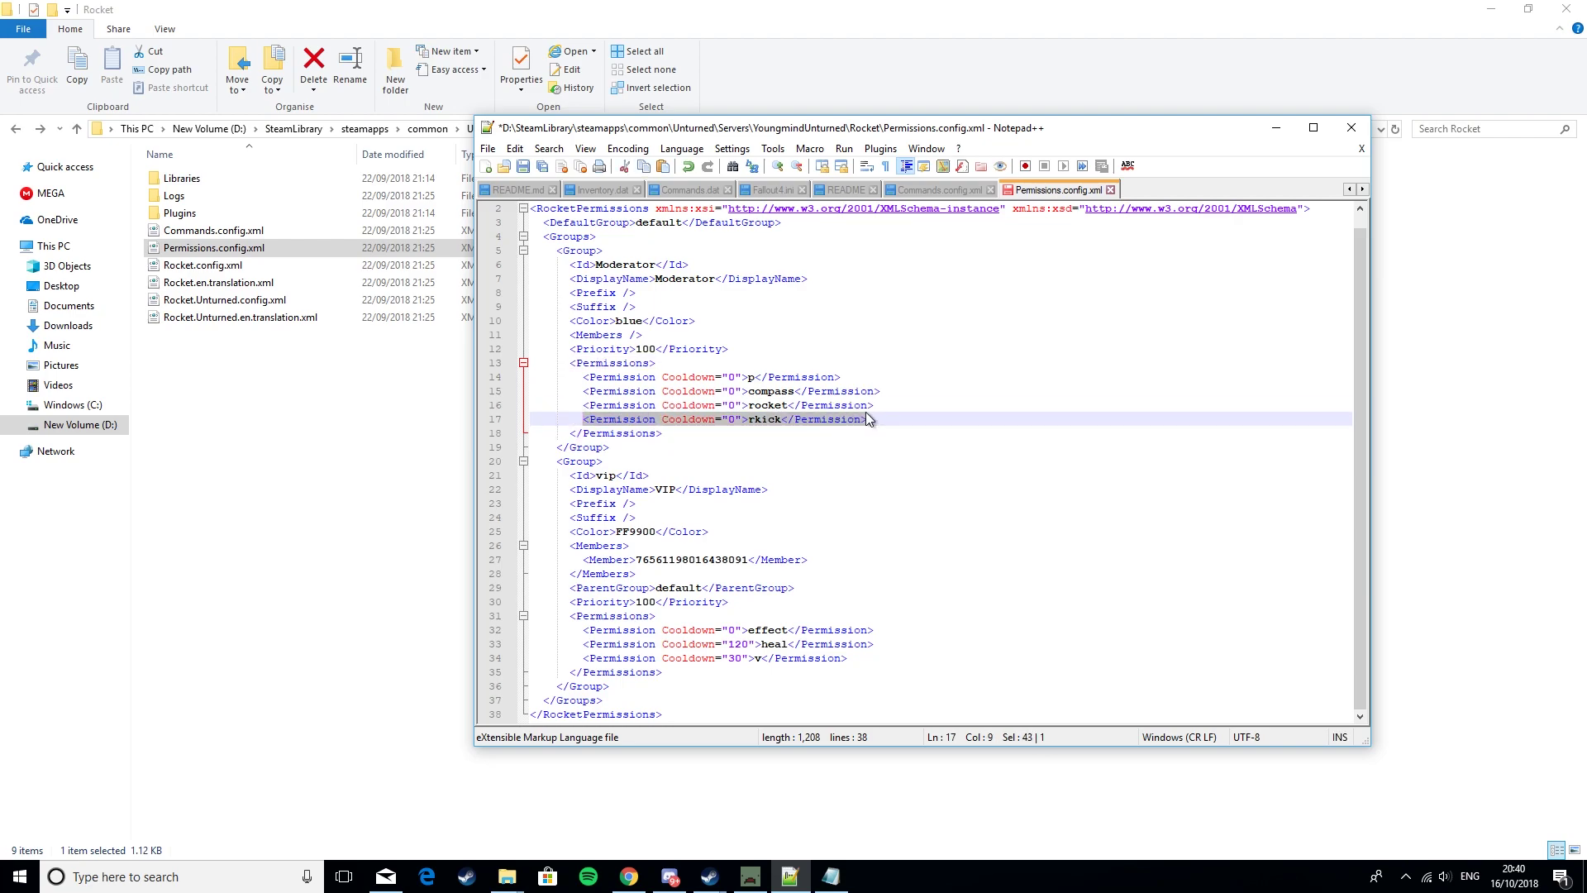
left_click(884, 418)
key("Return")
key("ctrl+v")
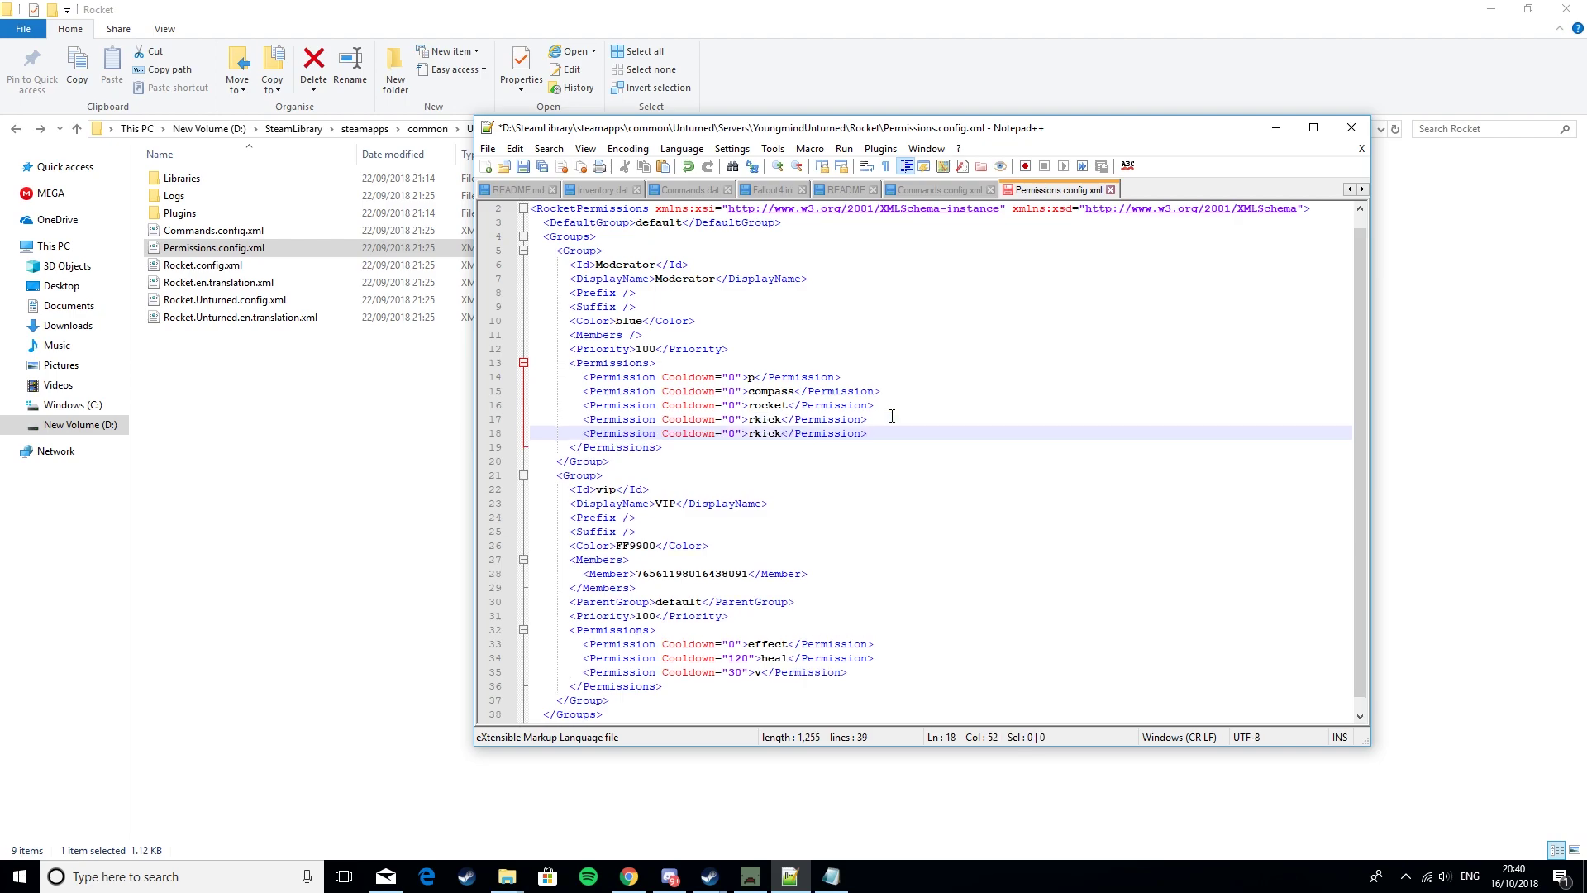
Step: Change the duplicated rkick permission to heal and set its Cooldown to 120
left_click(782, 433)
key("BackSpace")
key("BackSpace")
key("BackSpace")
key("BackSpace")
key("BackSpace")
type("he")
key("Return")
left_click(734, 433)
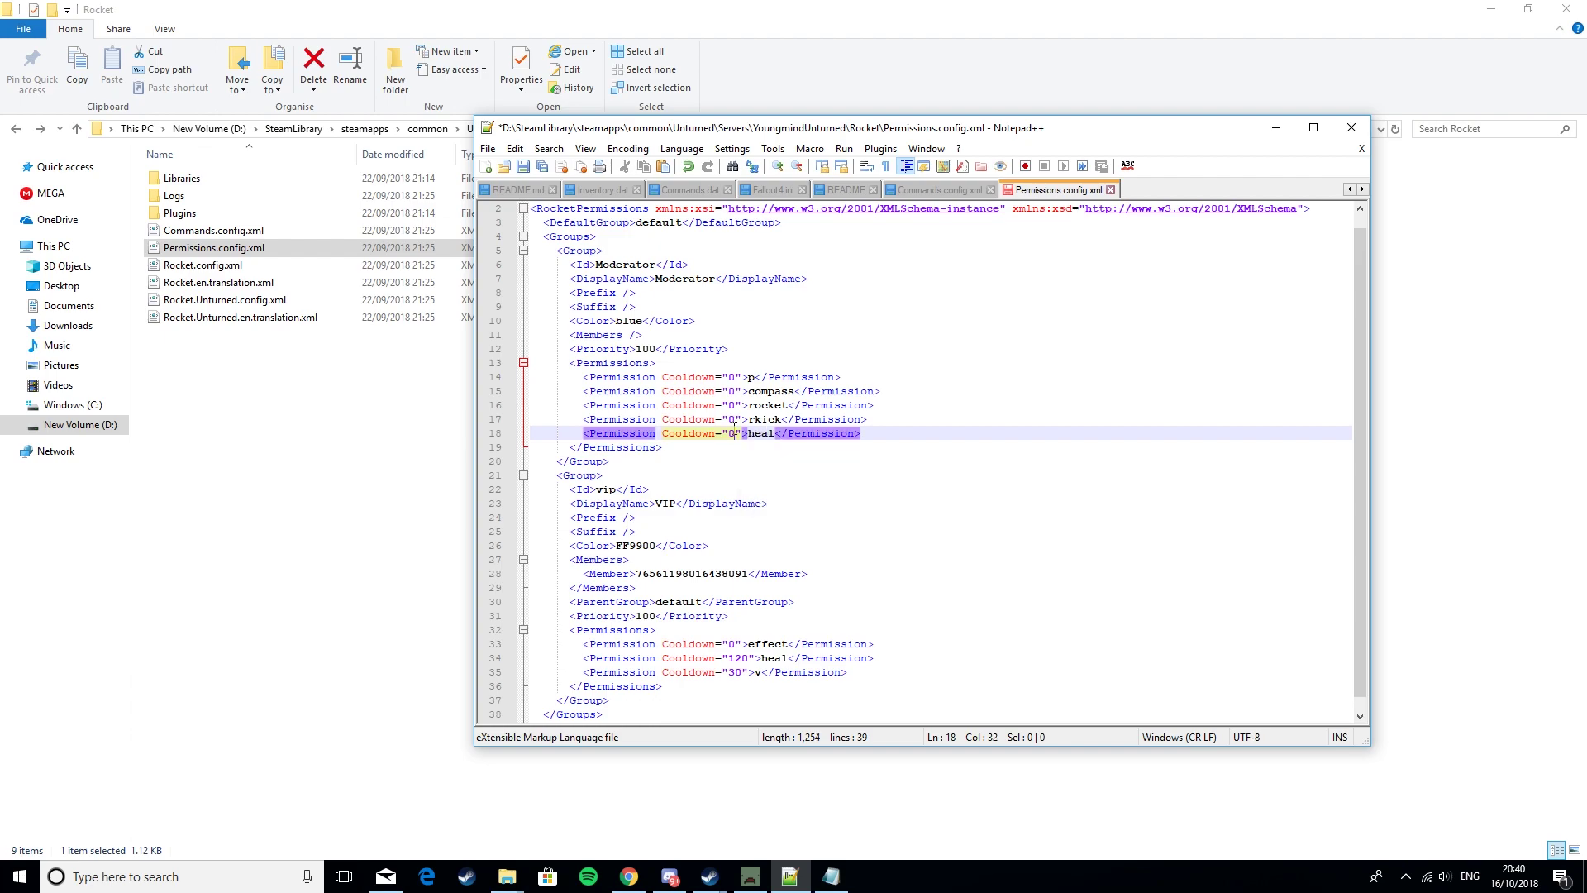
key("BackSpace")
type("120")
left_click(889, 446)
Step: Duplicate the Moderator group's heal permission line on a new line below it
left_click_drag(873, 436, 584, 435)
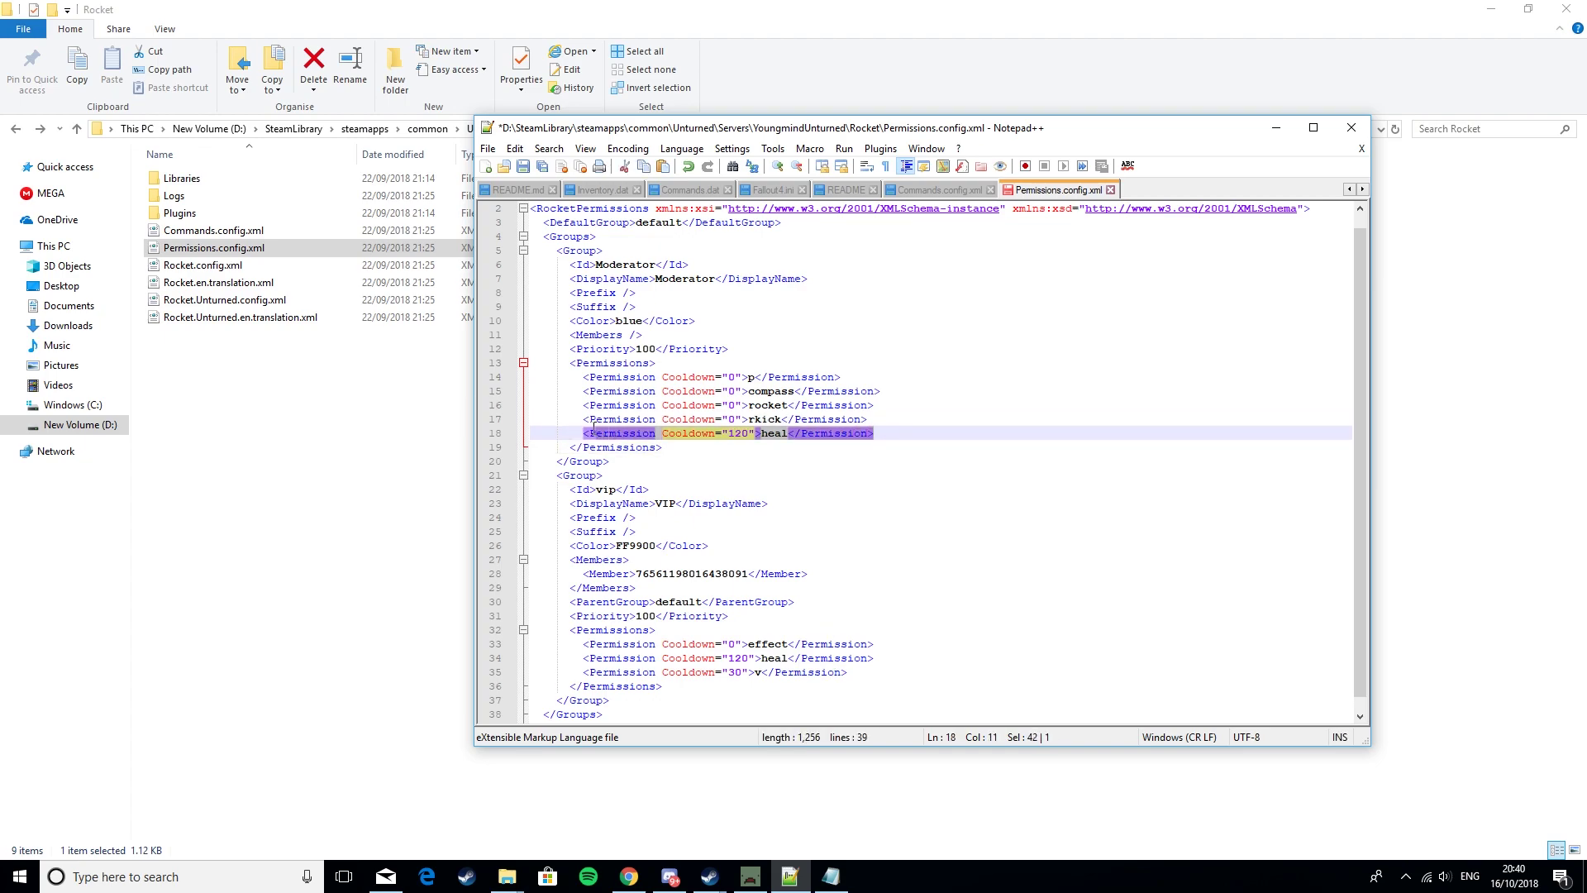
left_click(878, 435)
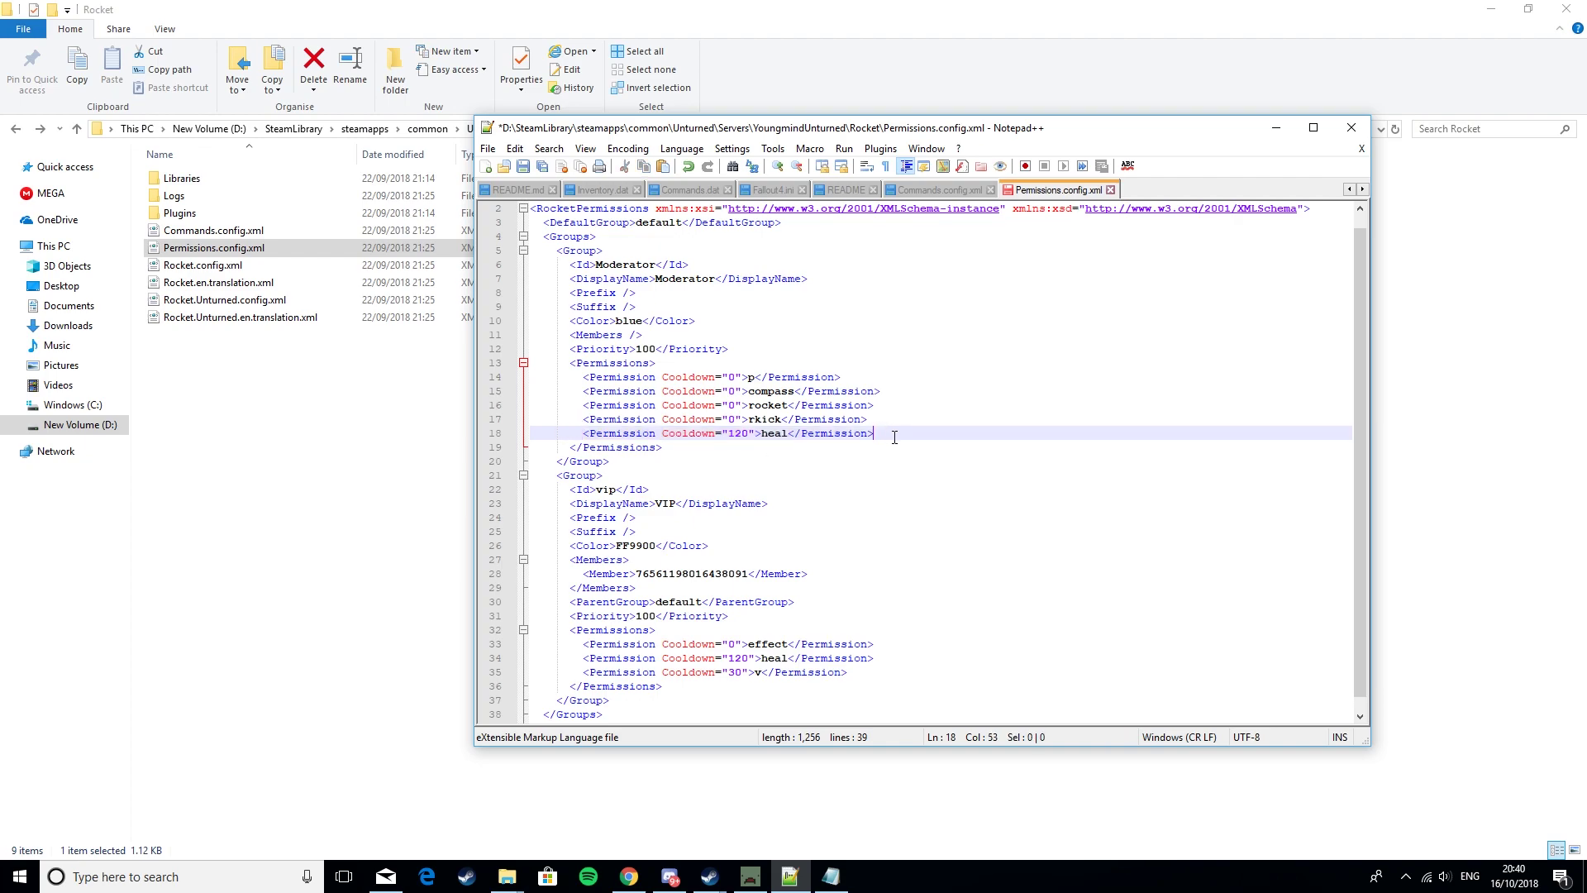
key("Return")
key("ctrl+v")
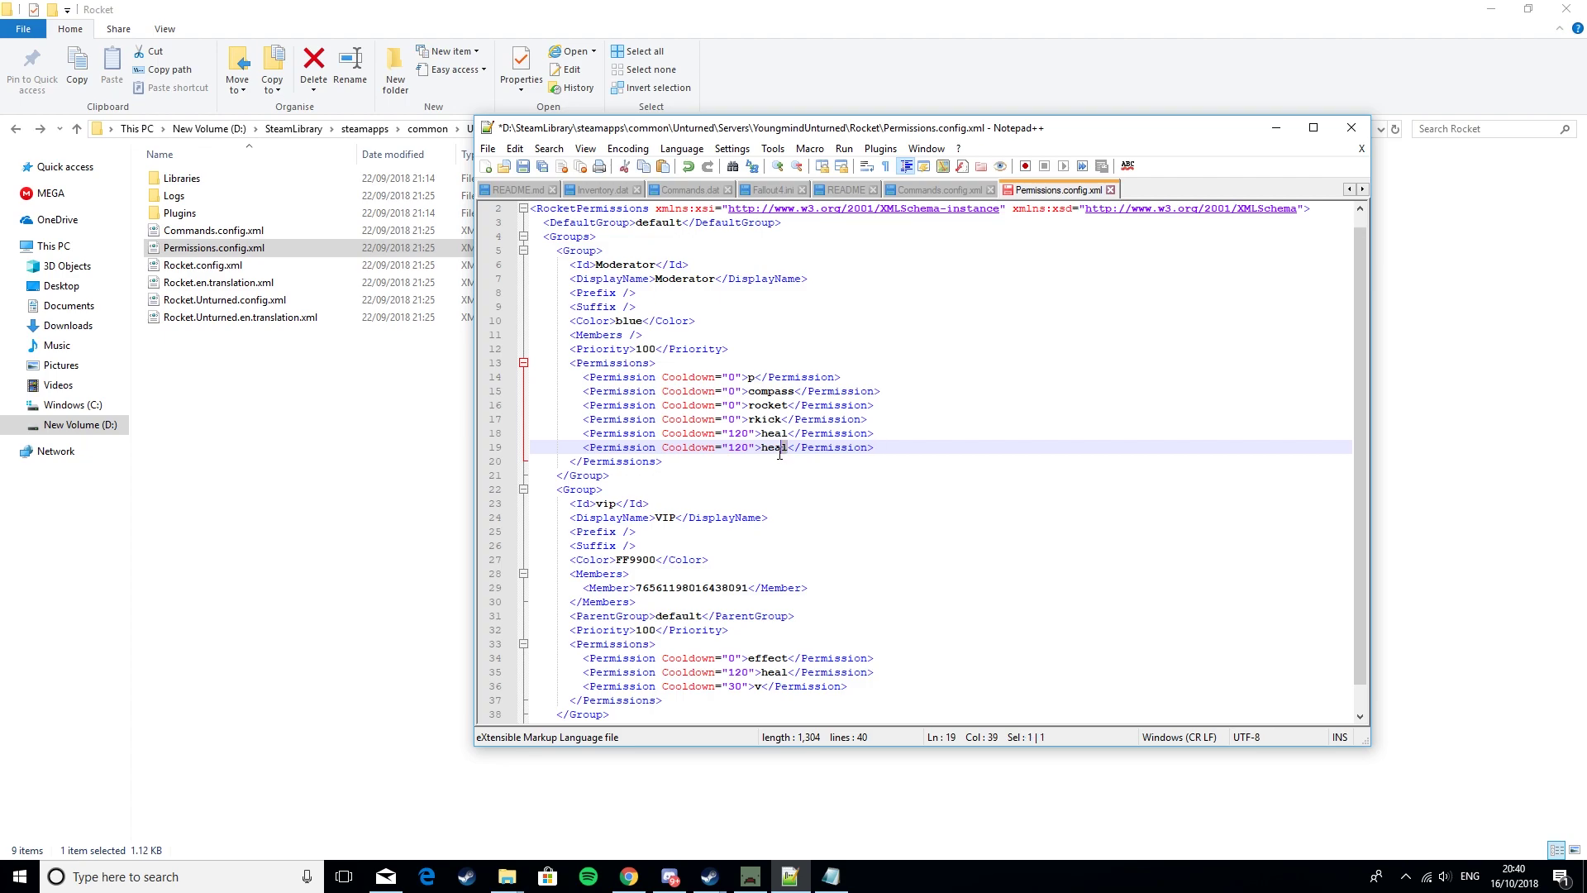
Step: Change the duplicated heal permission to nov and set its Cooldown to 5
left_click_drag(787, 447, 760, 448)
type("mov")
key("BackSpace")
key("BackSpace")
key("BackSpace")
type("nov")
left_click_drag(748, 447, 732, 447)
key("BackSpace")
key("BackSpace")
type("5")
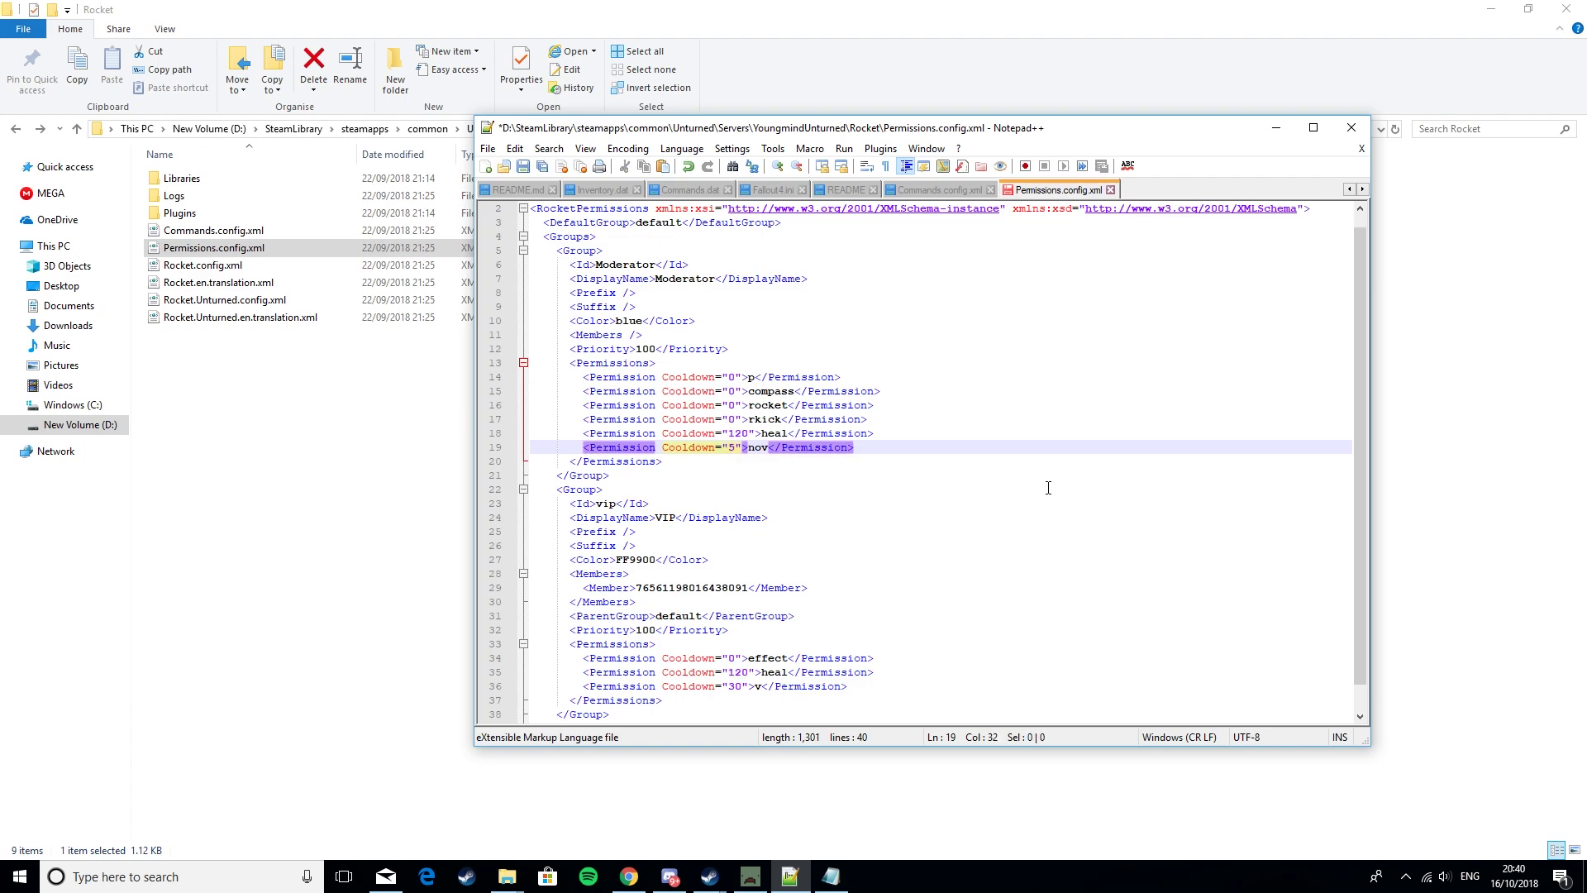
Step: Look through the full command list in Commands.config.xml for usable permission names, and return to Permissions.config.xml
scroll(805, 347, "down", 1)
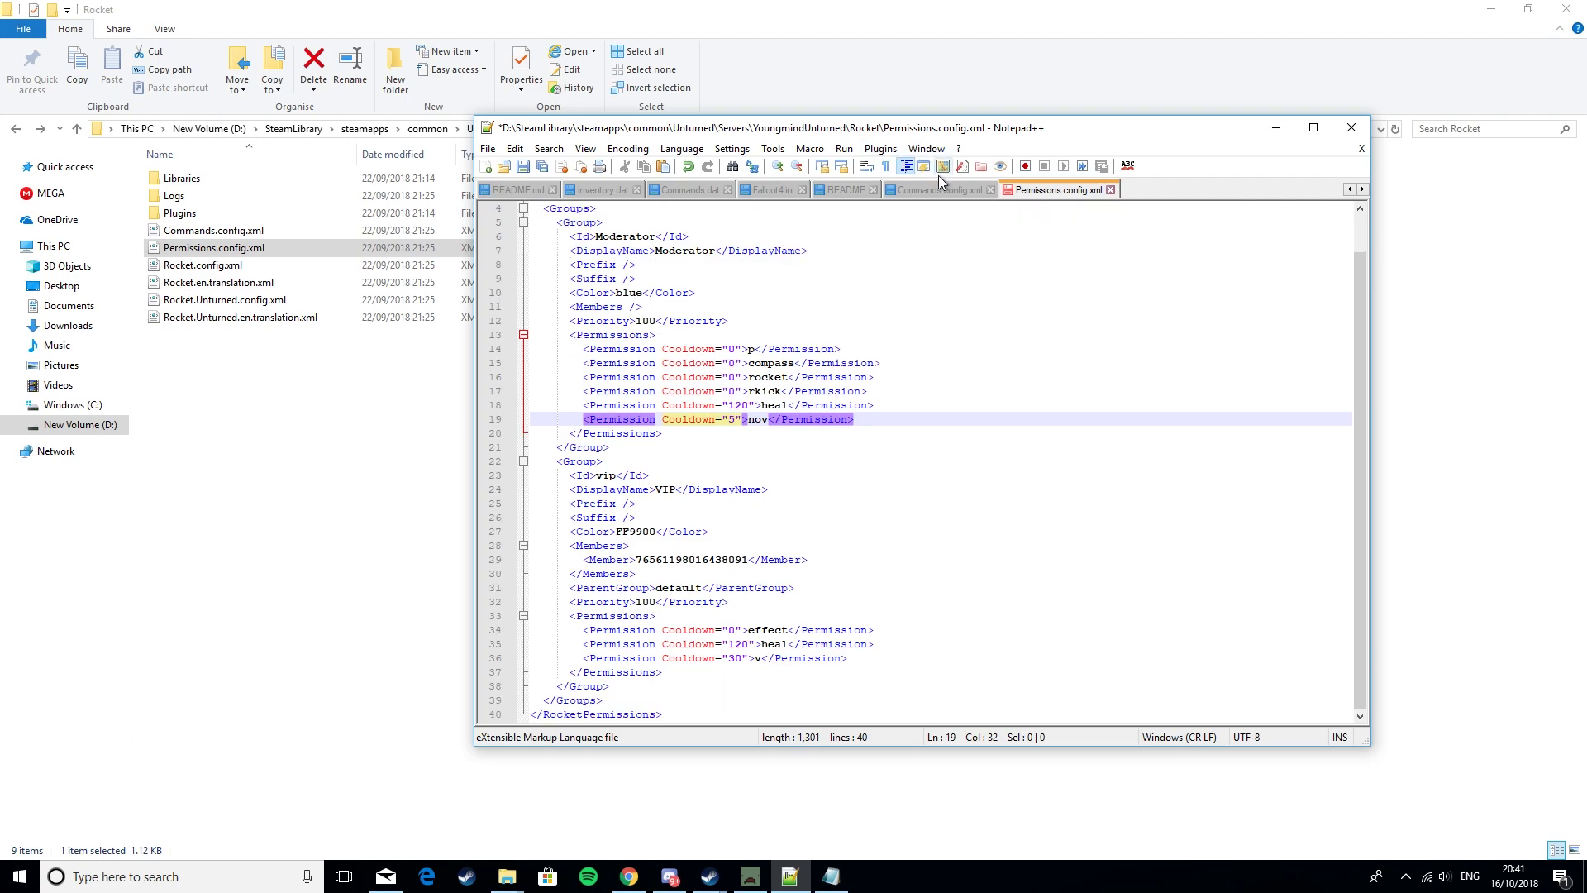
left_click(959, 191)
scroll(814, 427, "down", 15)
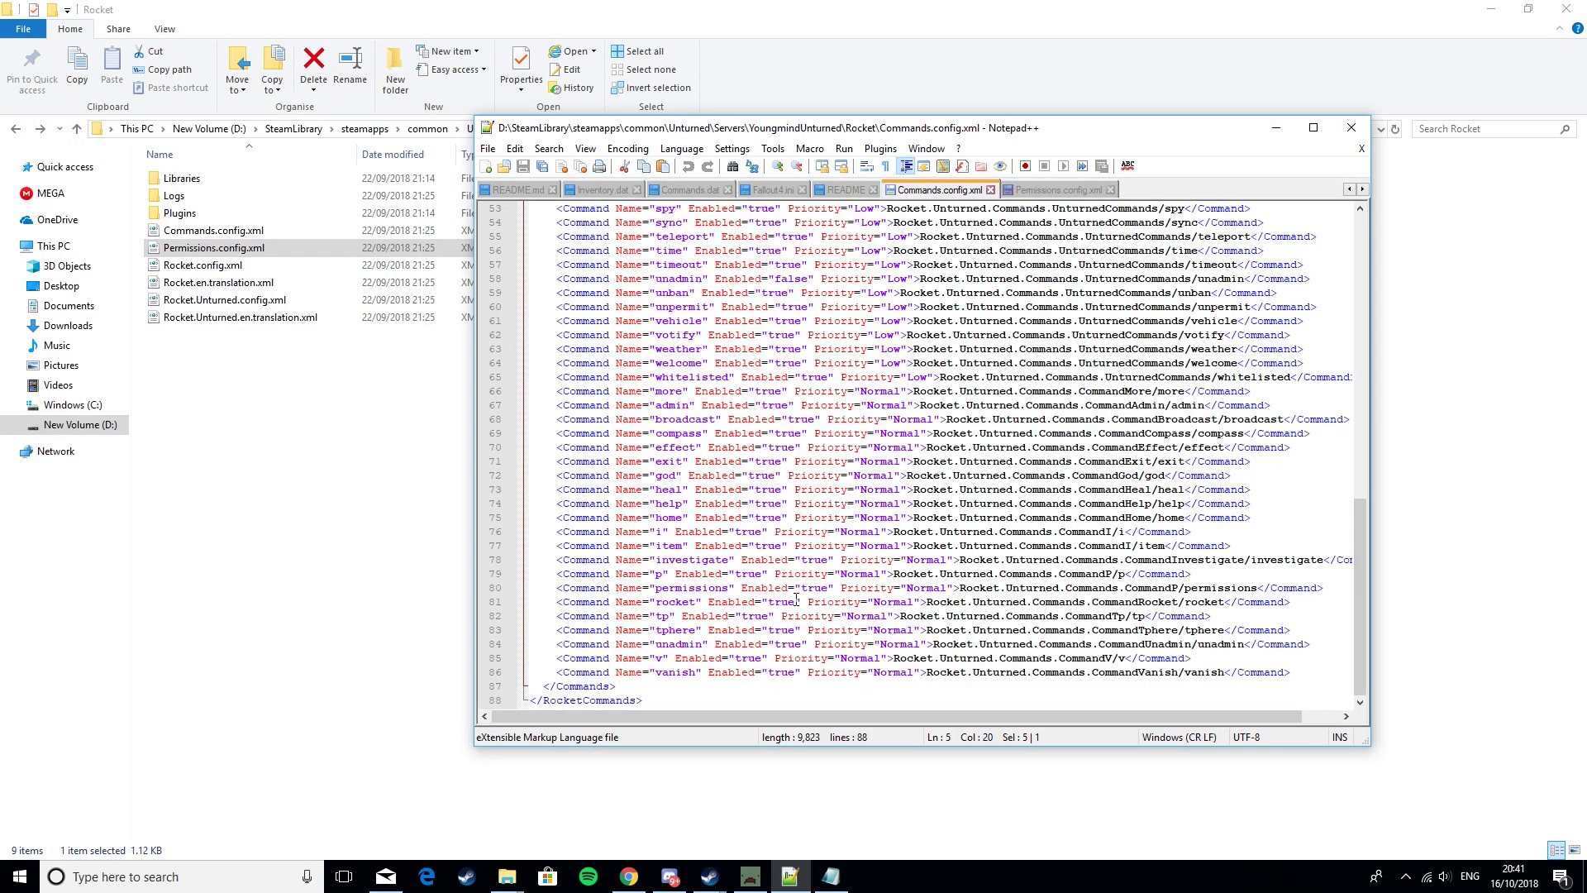
scroll(677, 569, "up", 17)
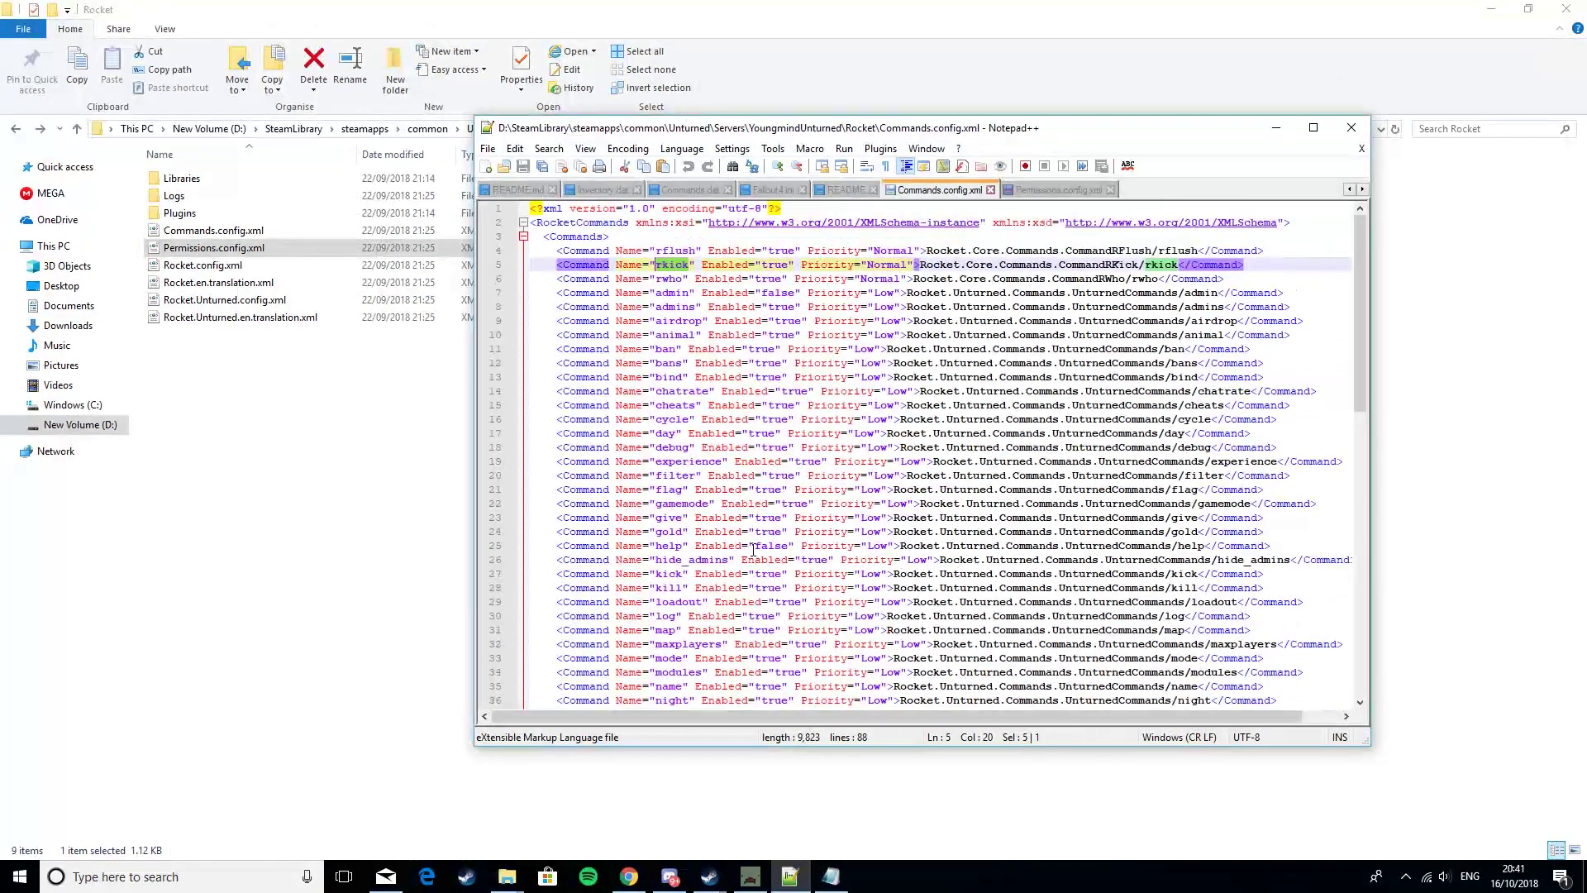
left_click(1038, 192)
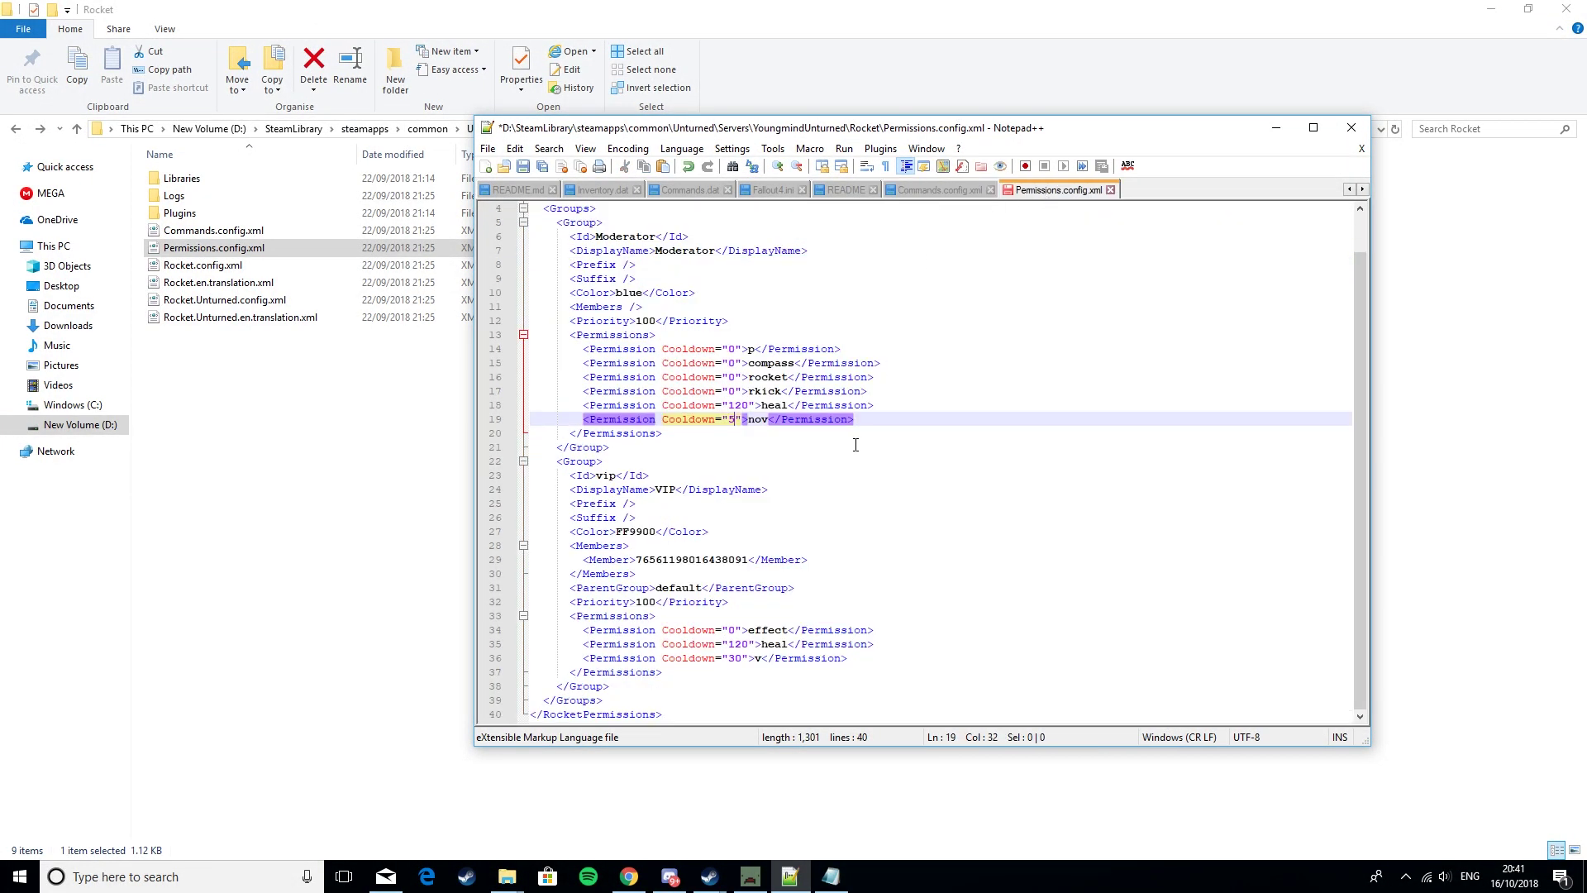